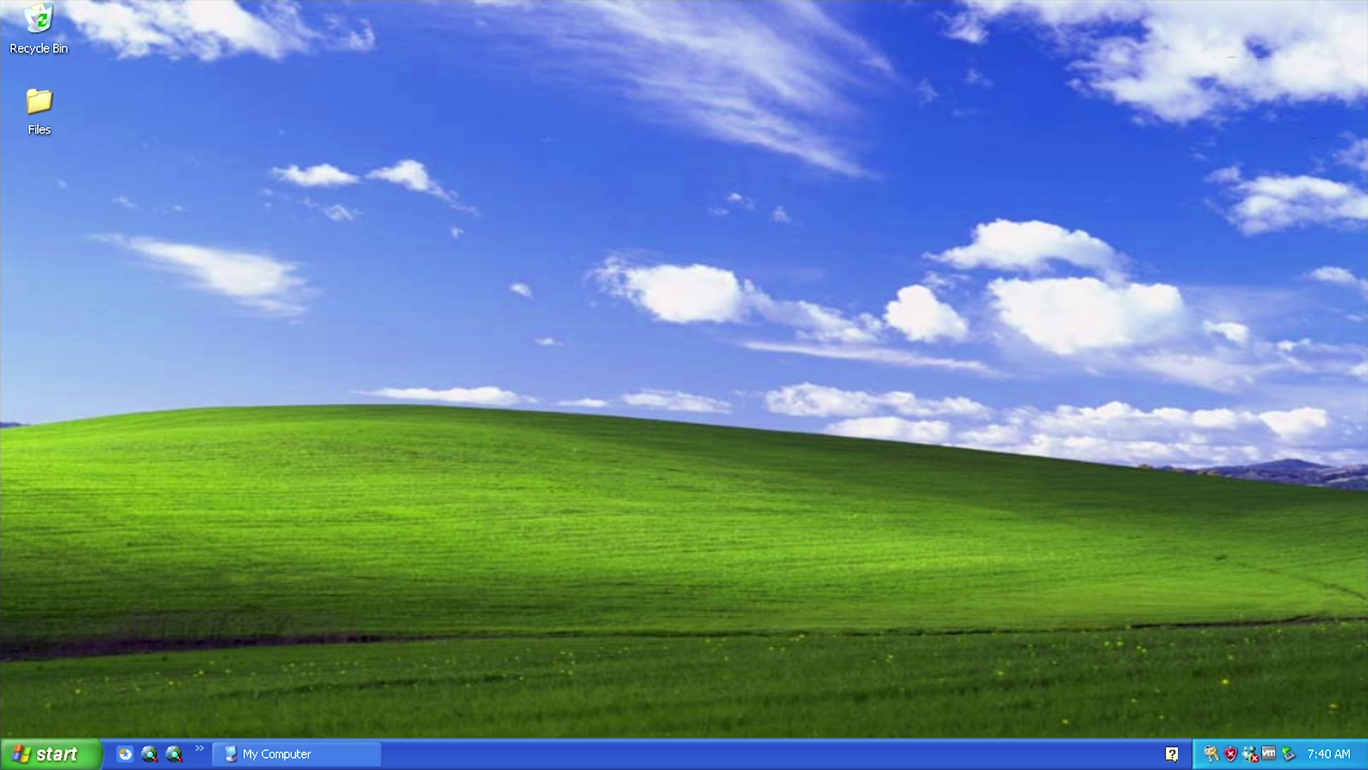
Open the computer's drive overview and check the general properties of the HLSTUDIO-WIN7PE (D:) disc.
click(270, 756)
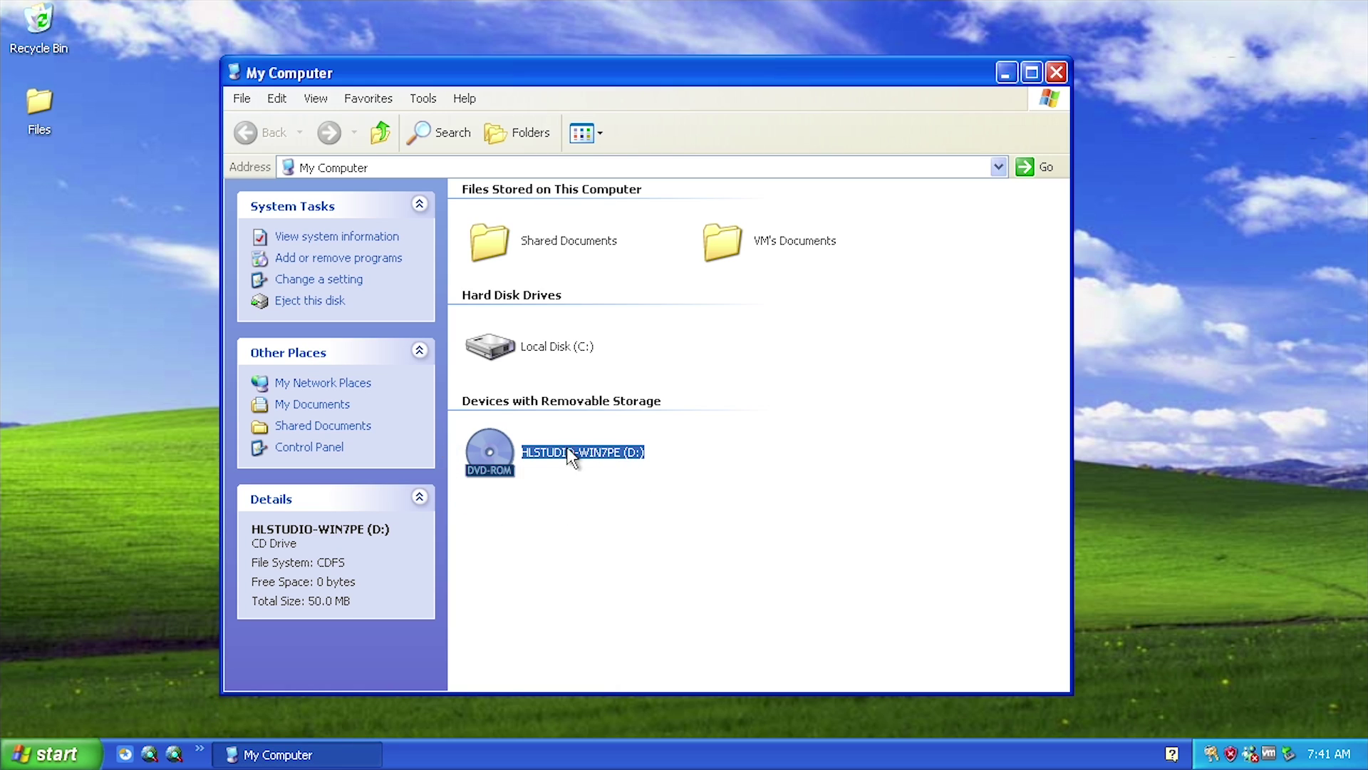
click(565, 504)
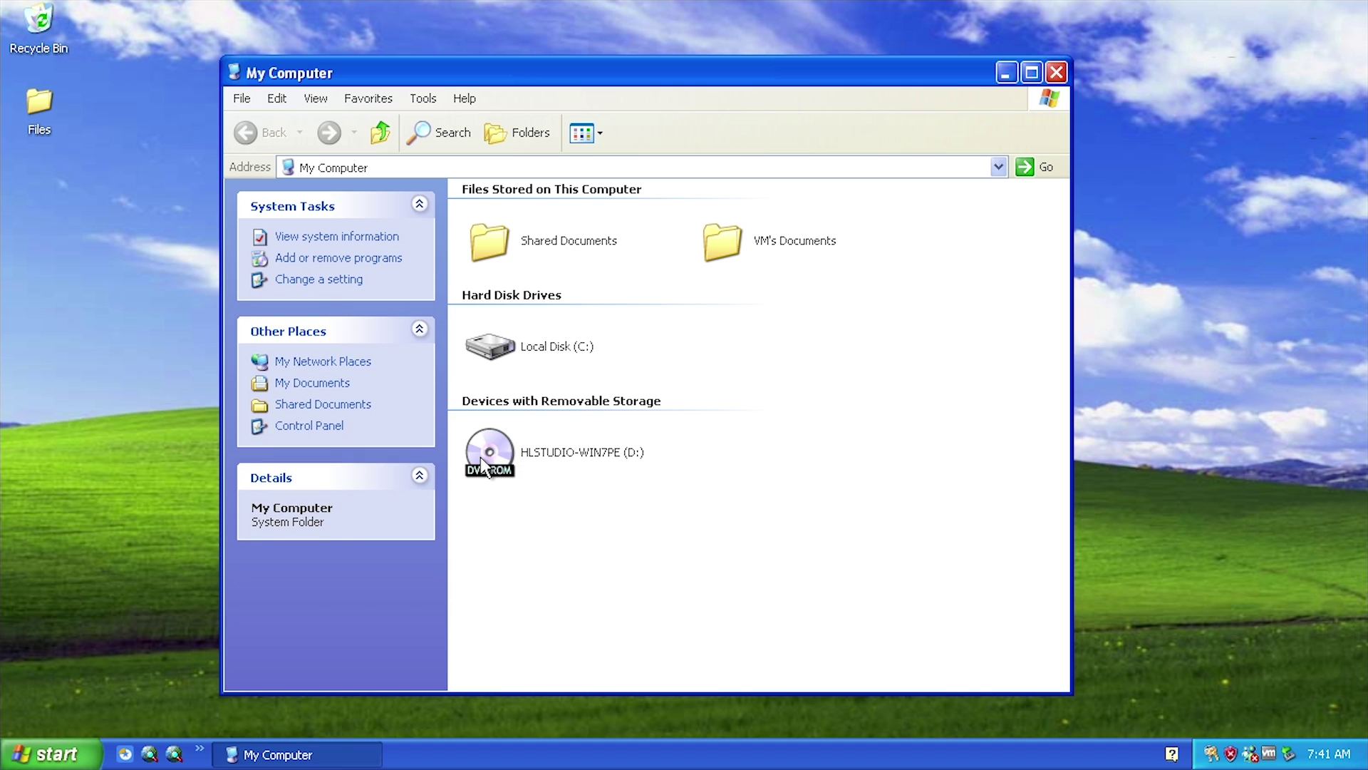
right_click(482, 460)
click(549, 754)
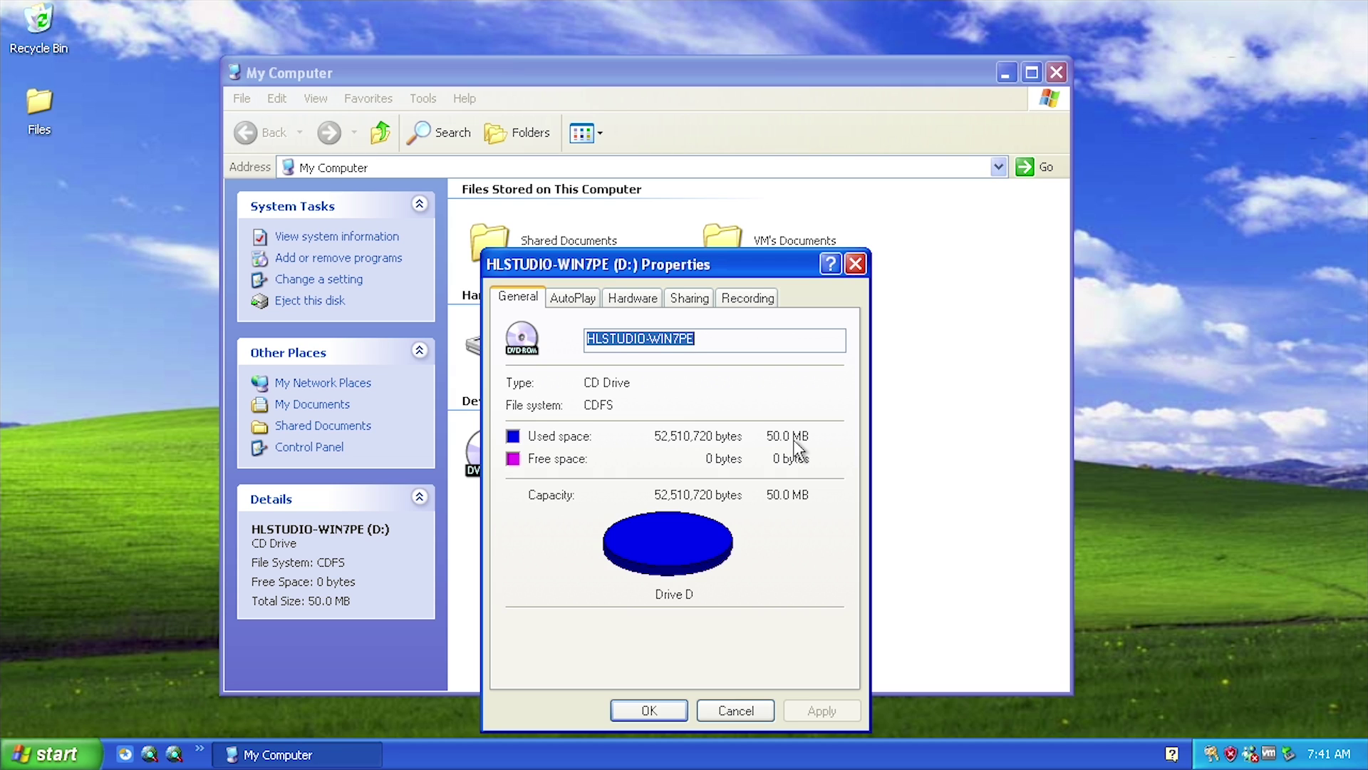
click(857, 264)
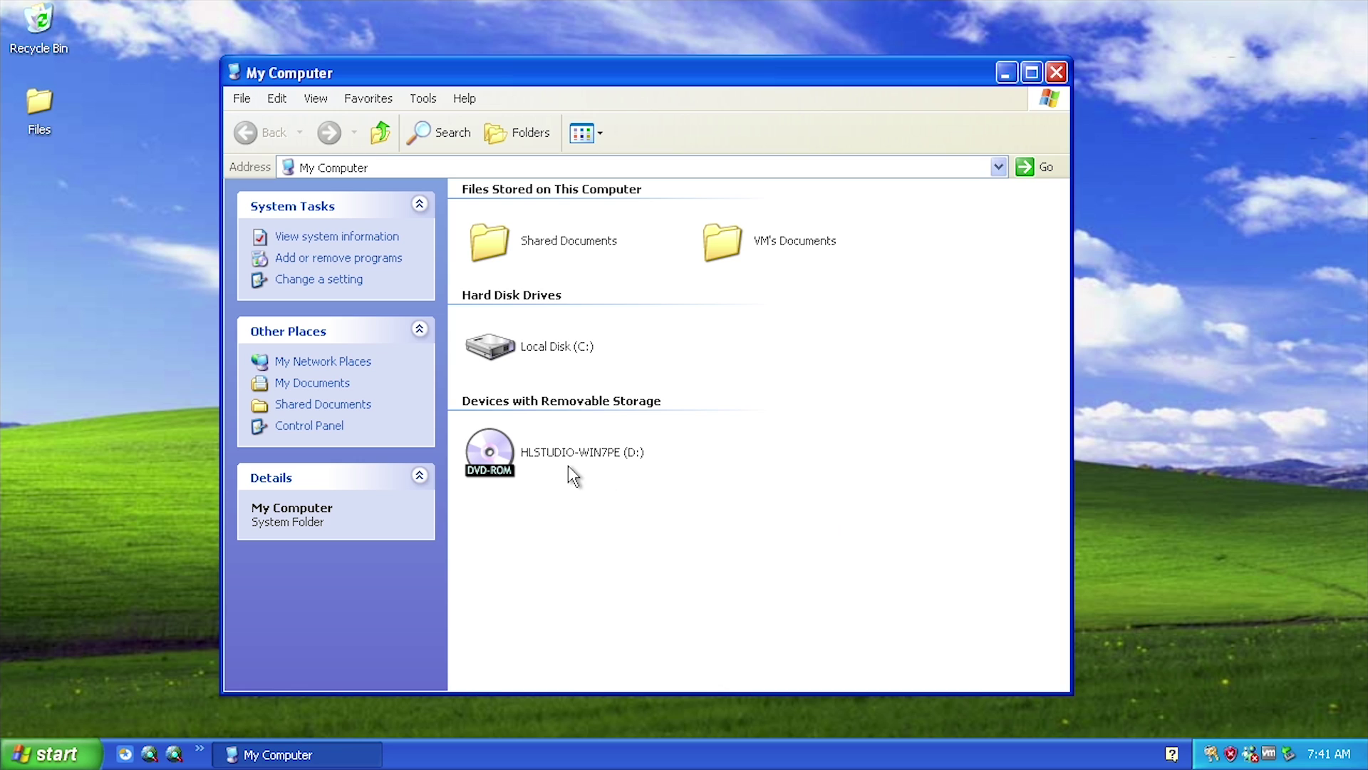
mouse_move(567, 467)
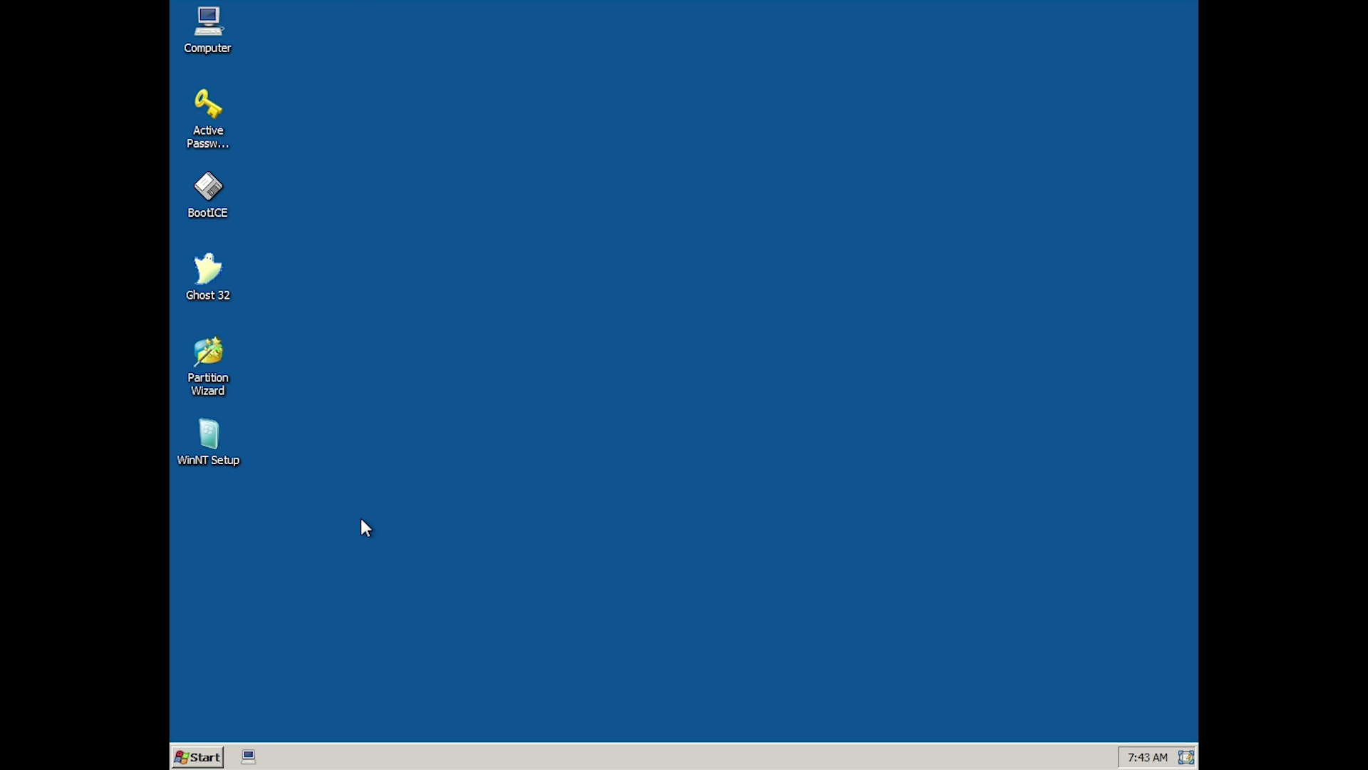
drag(360, 519, 194, 127)
click(344, 228)
drag(361, 480, 175, 114)
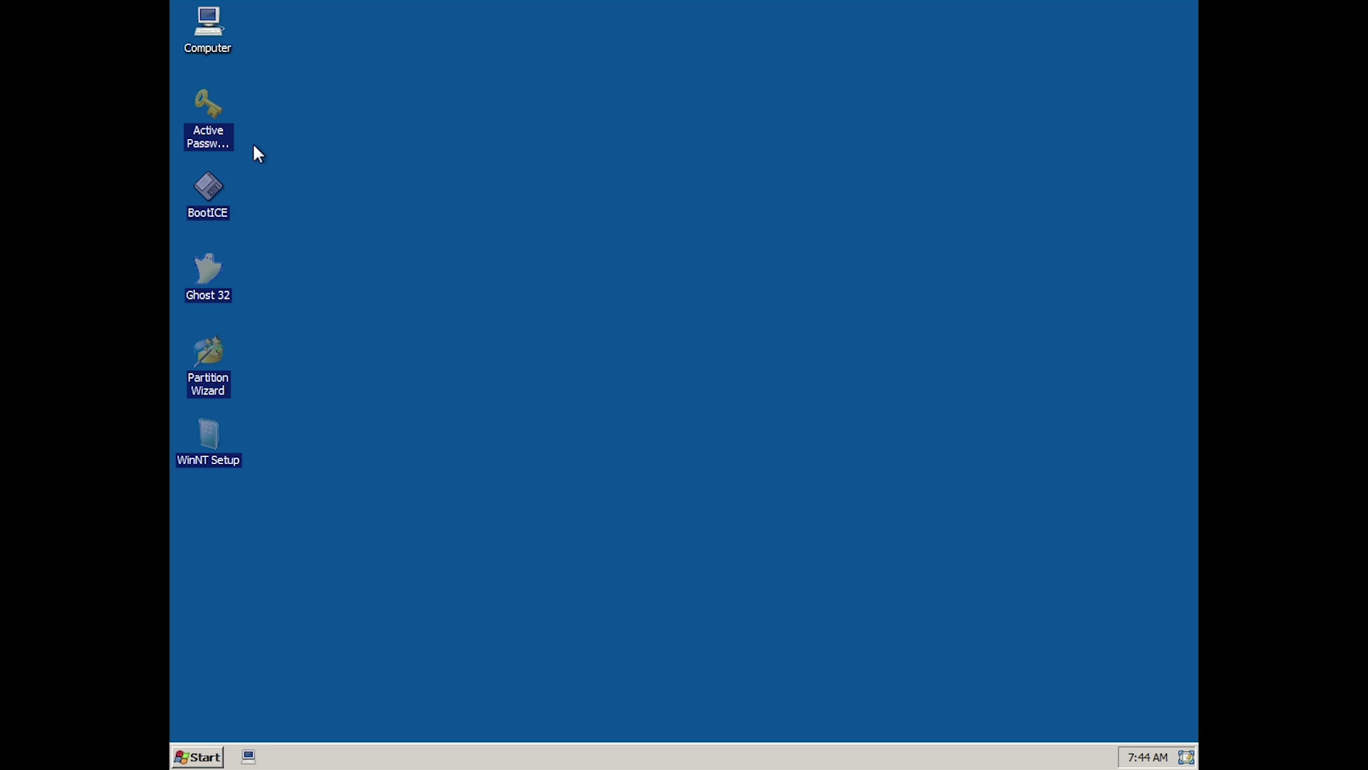
click(254, 146)
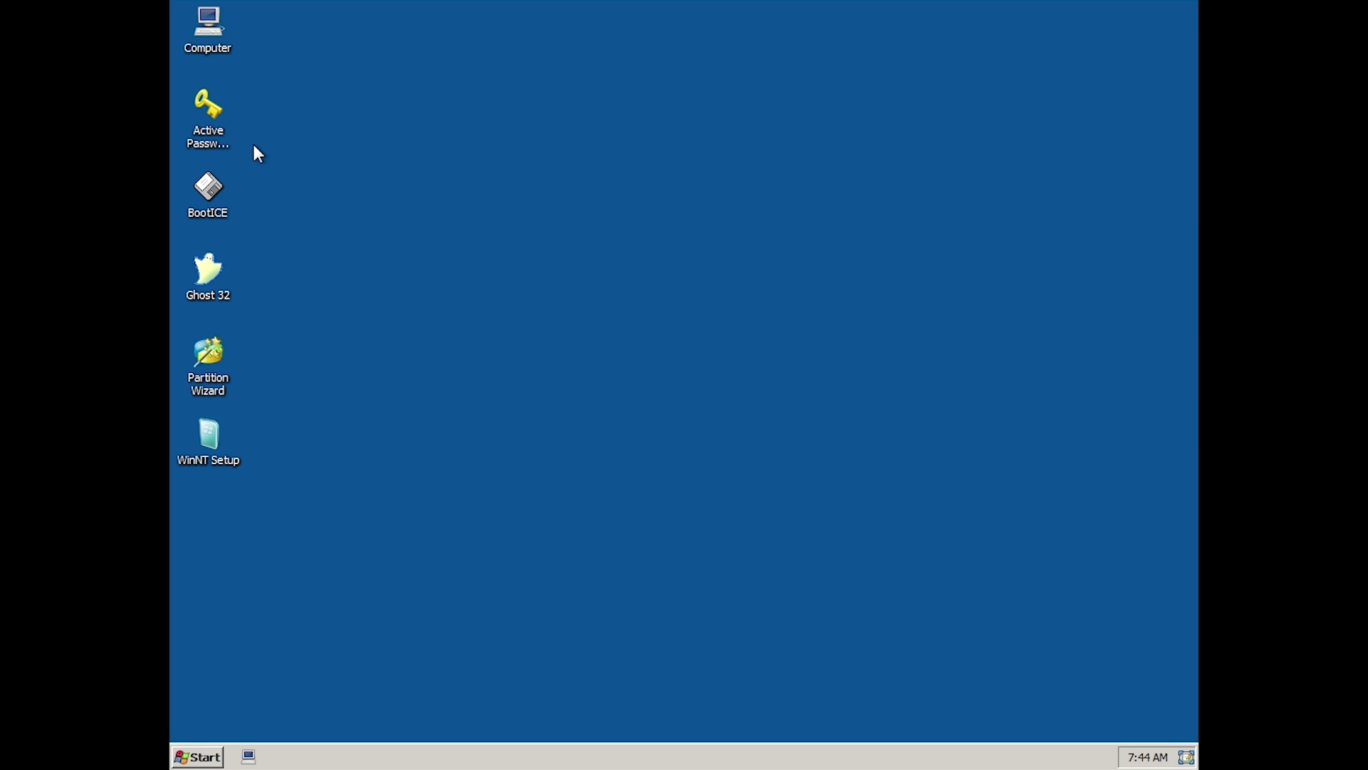
click(208, 102)
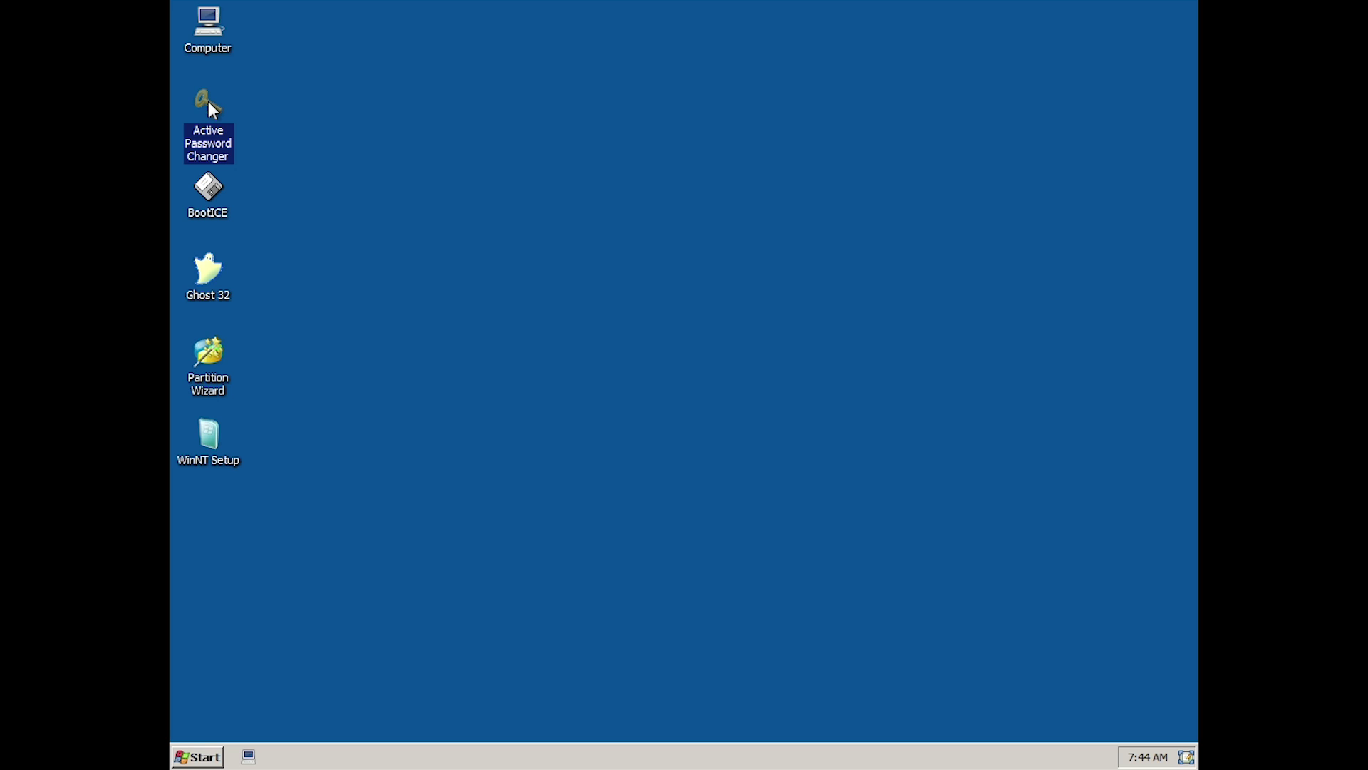
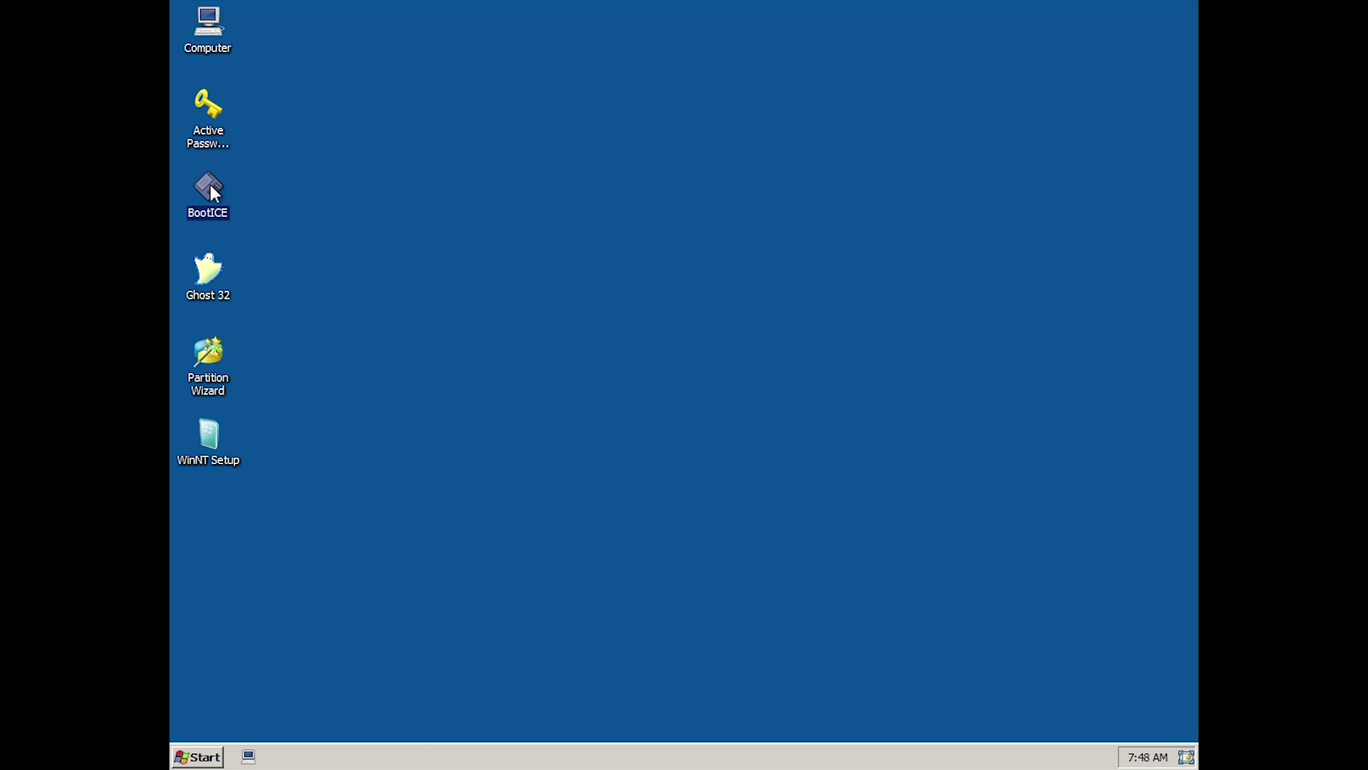
Launch BootICE, view the VMware Virtual IDE hard drive's first sector in the sector editor, and close the editor.
double_click(213, 189)
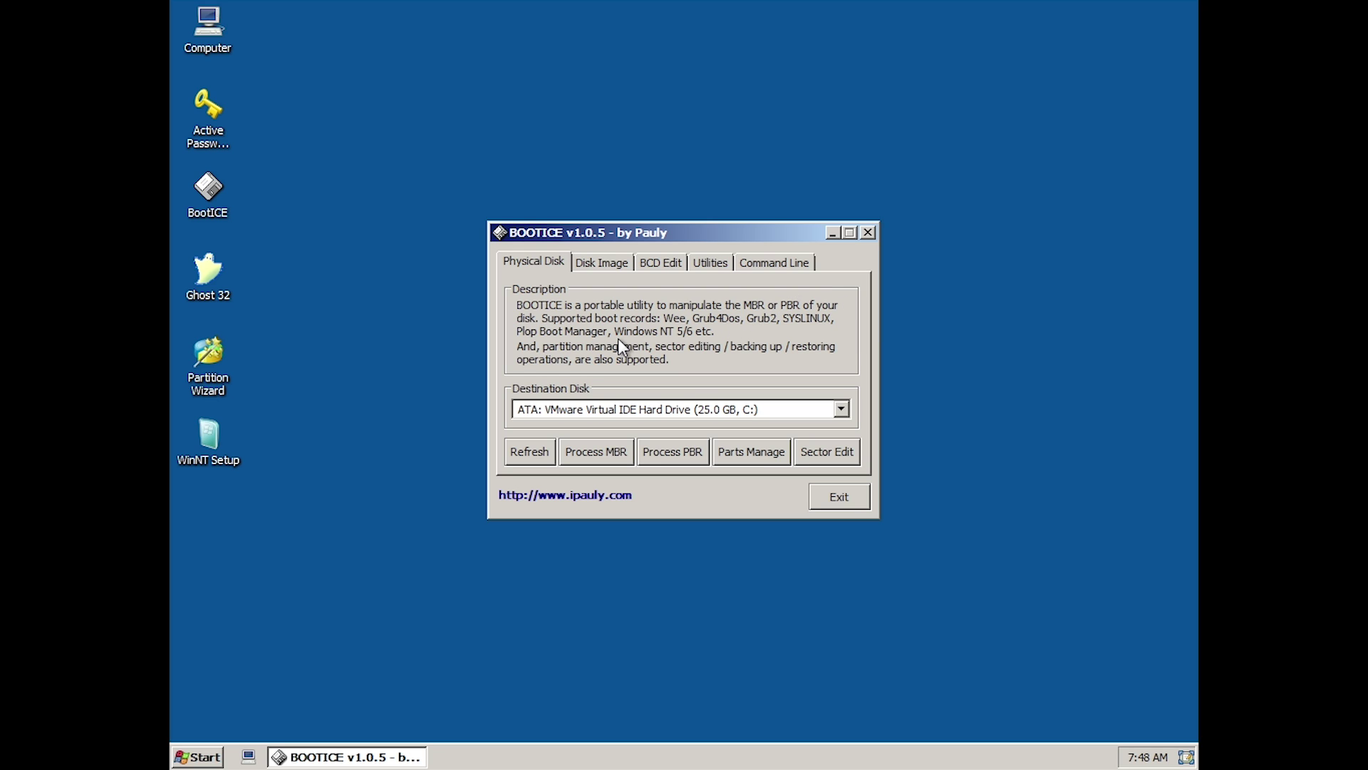
key(Tab)
click(828, 452)
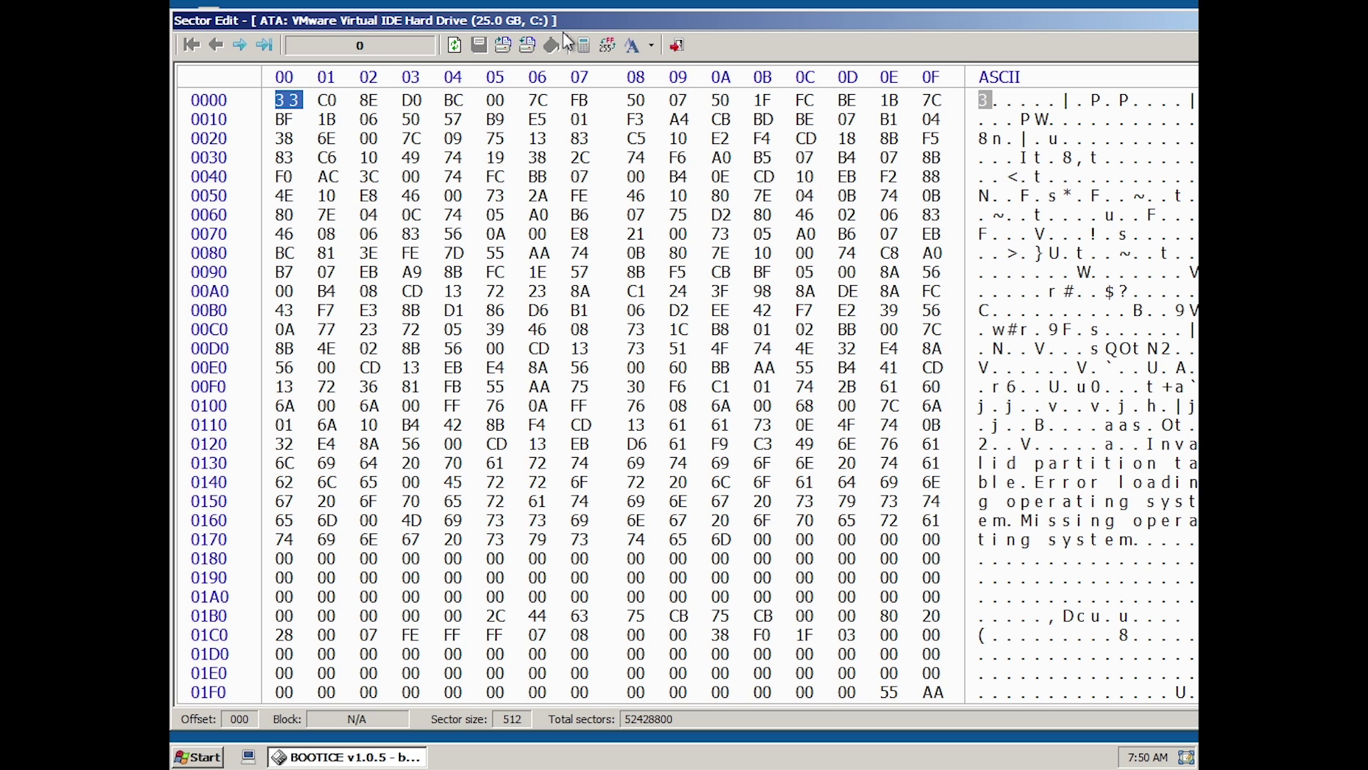
key(Escape)
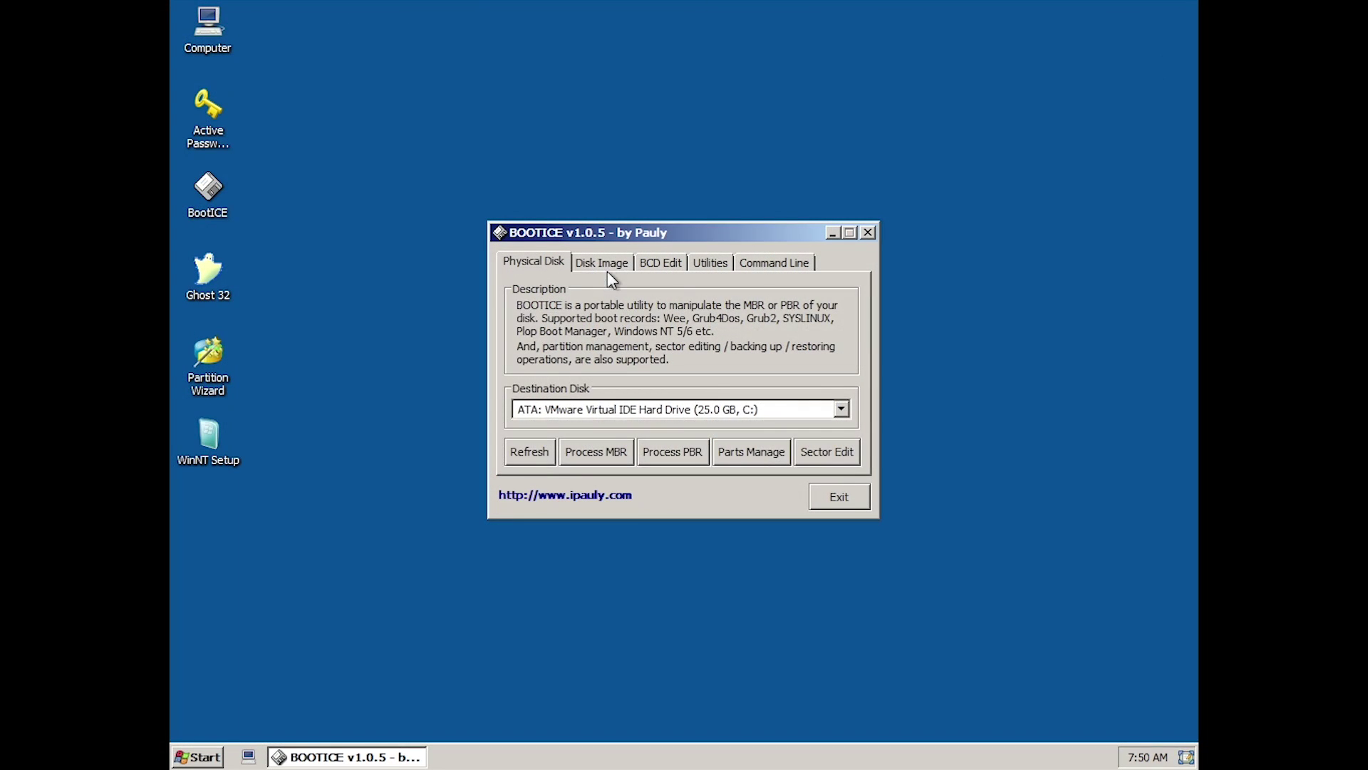
Look through BOOTICE's disk image, BCD and utility features, including the disk wiping settings, without starting a wipe.
click(602, 263)
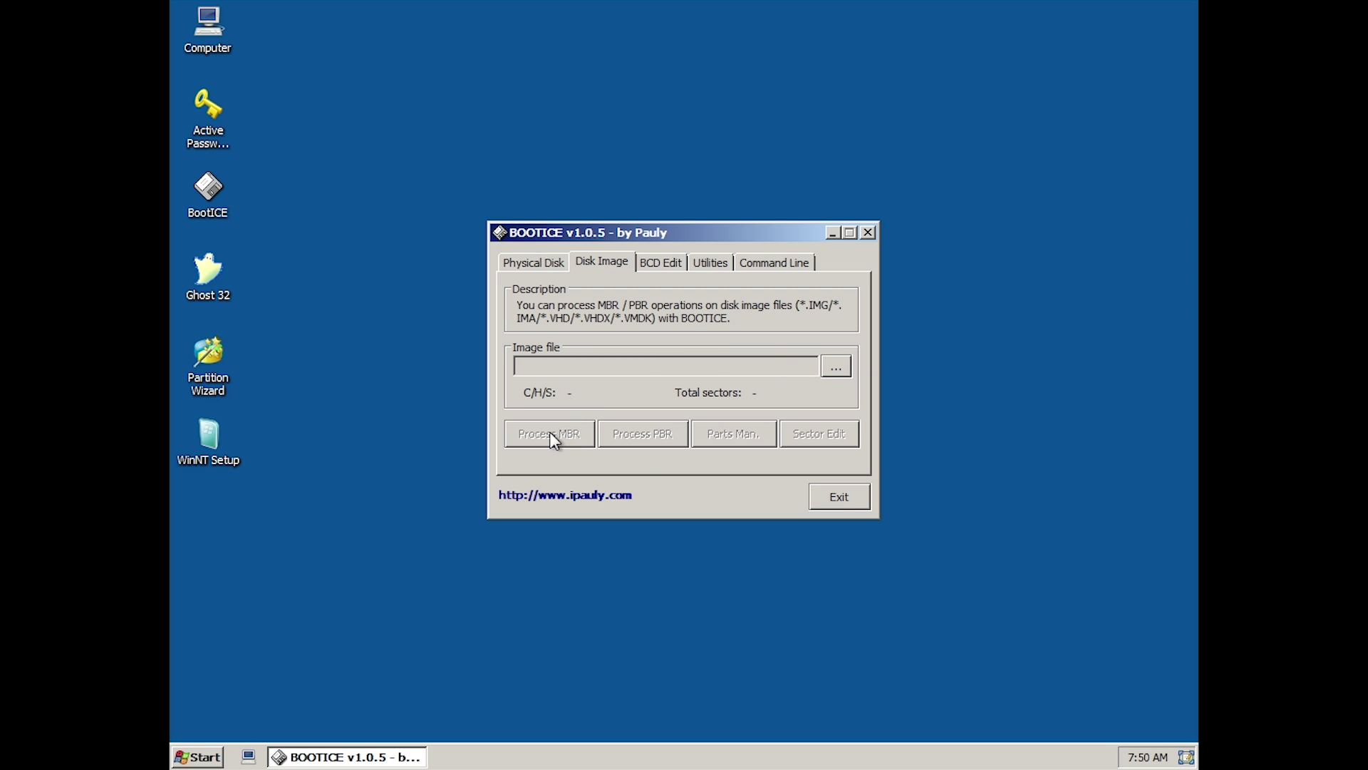
click(664, 263)
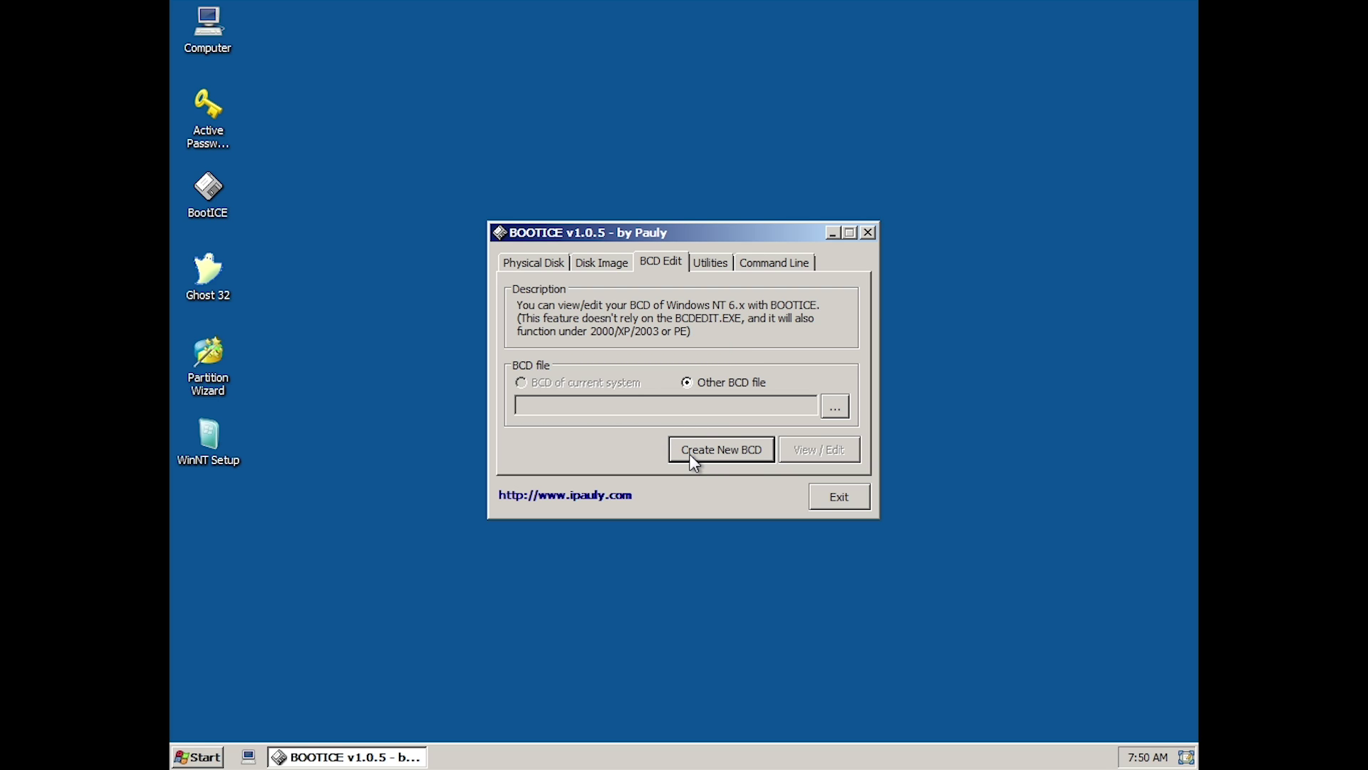
click(712, 257)
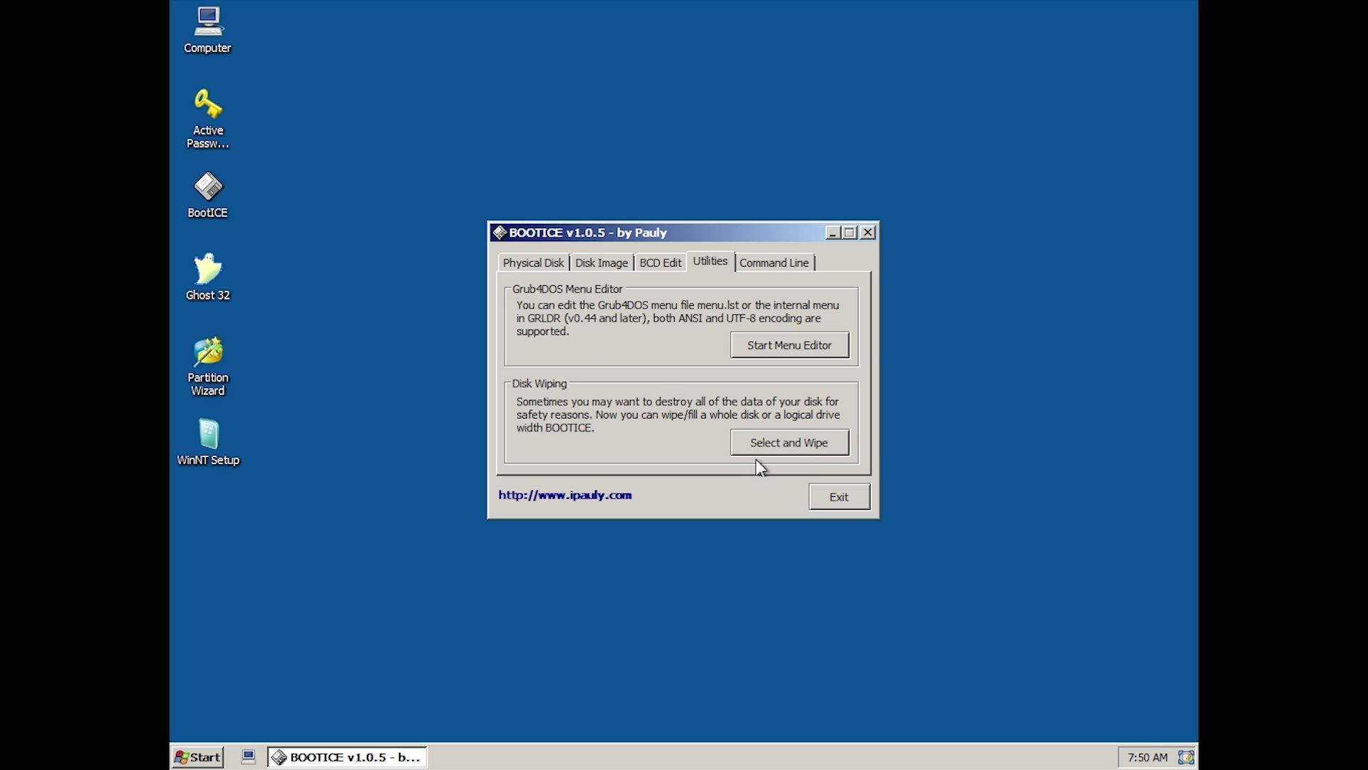
click(788, 451)
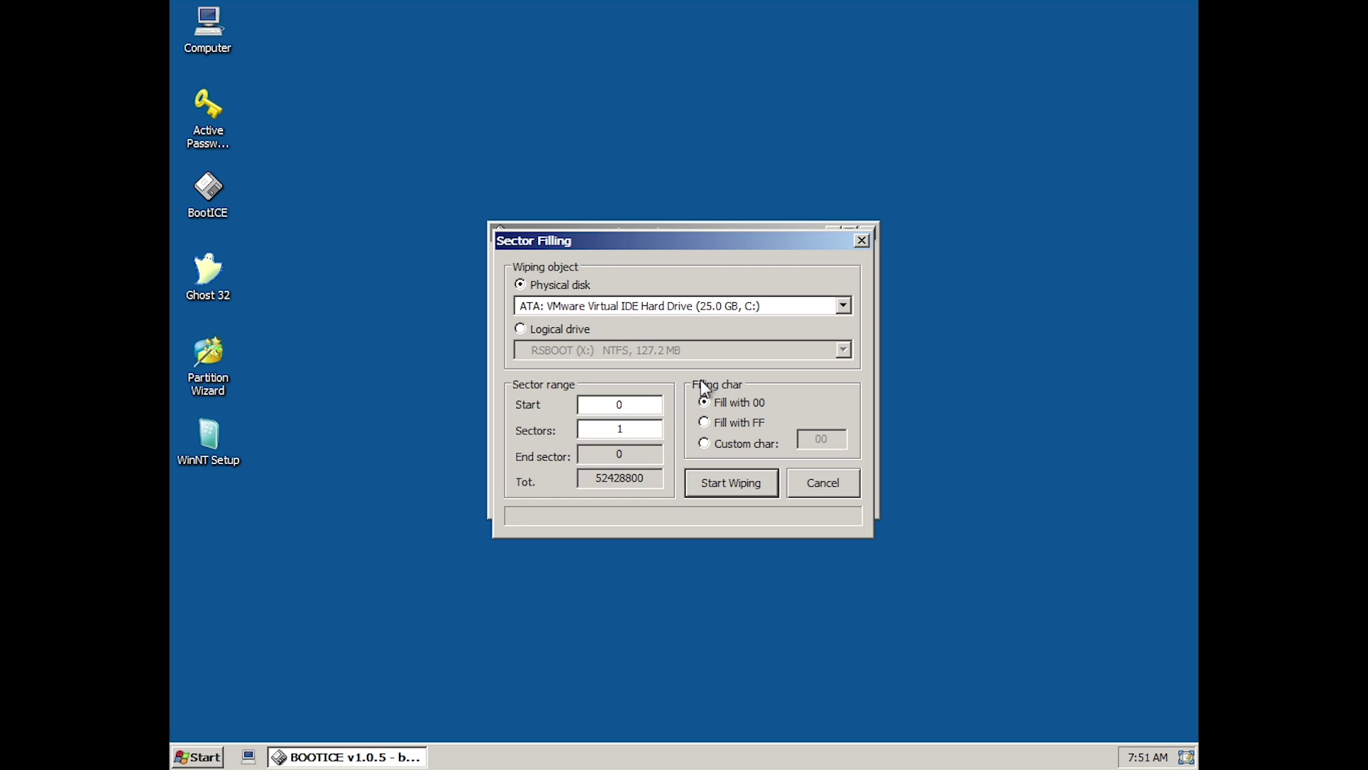
click(861, 241)
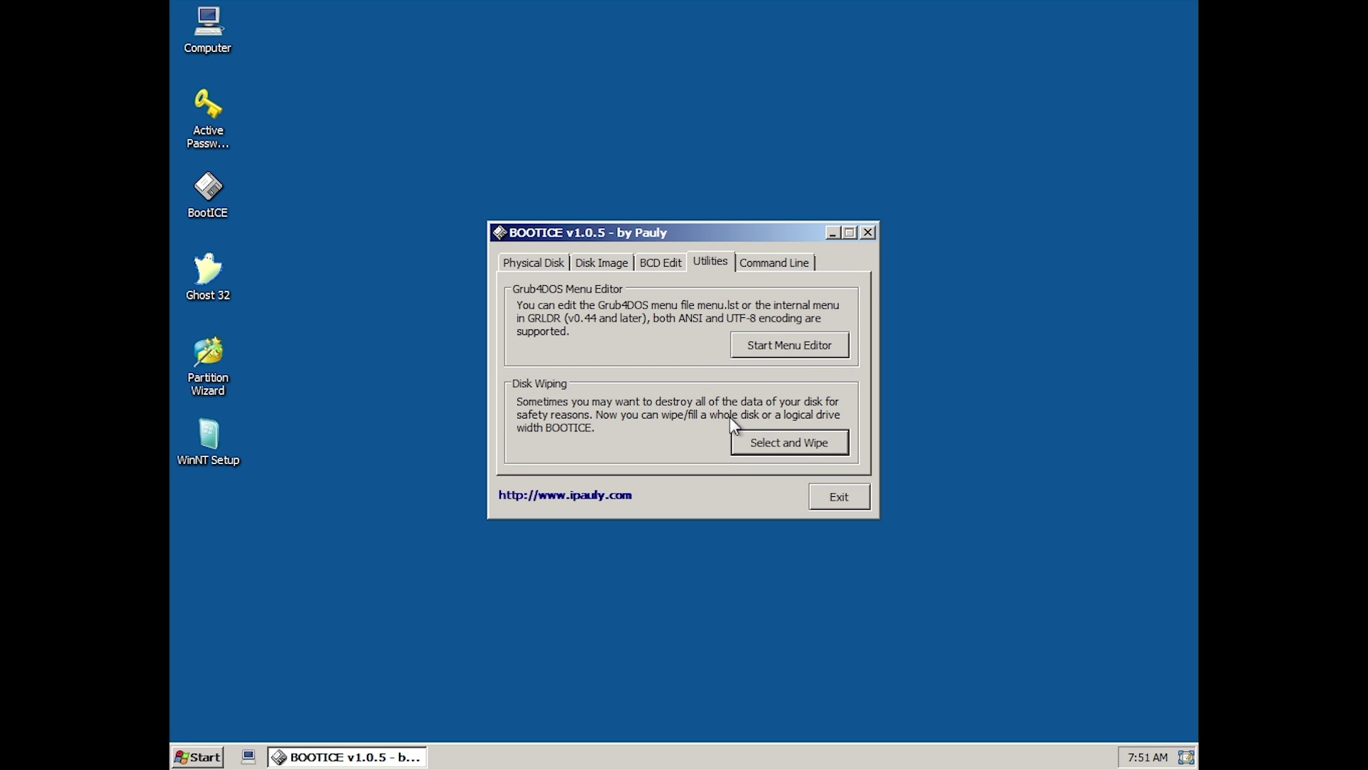
Read through BOOTICE's command-line usage reference and close the program.
click(776, 262)
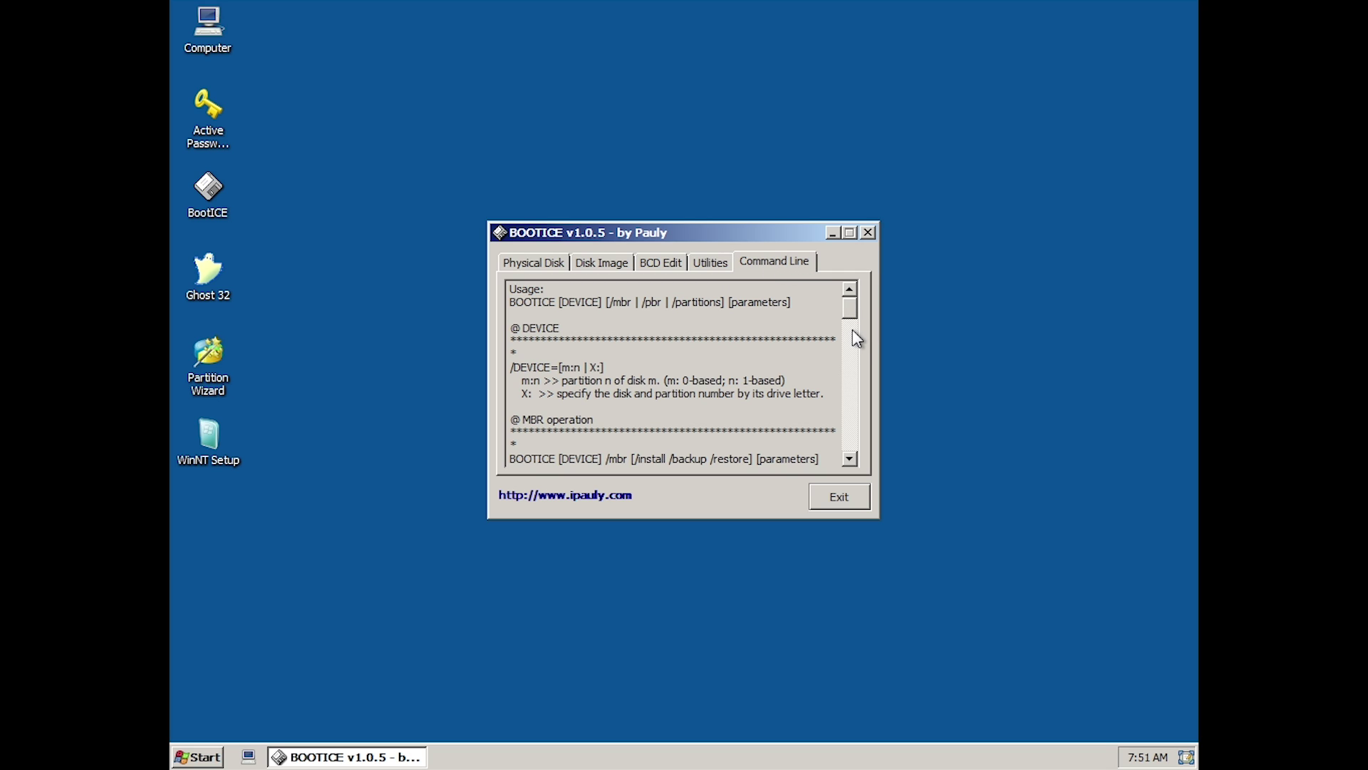
drag(853, 311, 849, 413)
click(870, 233)
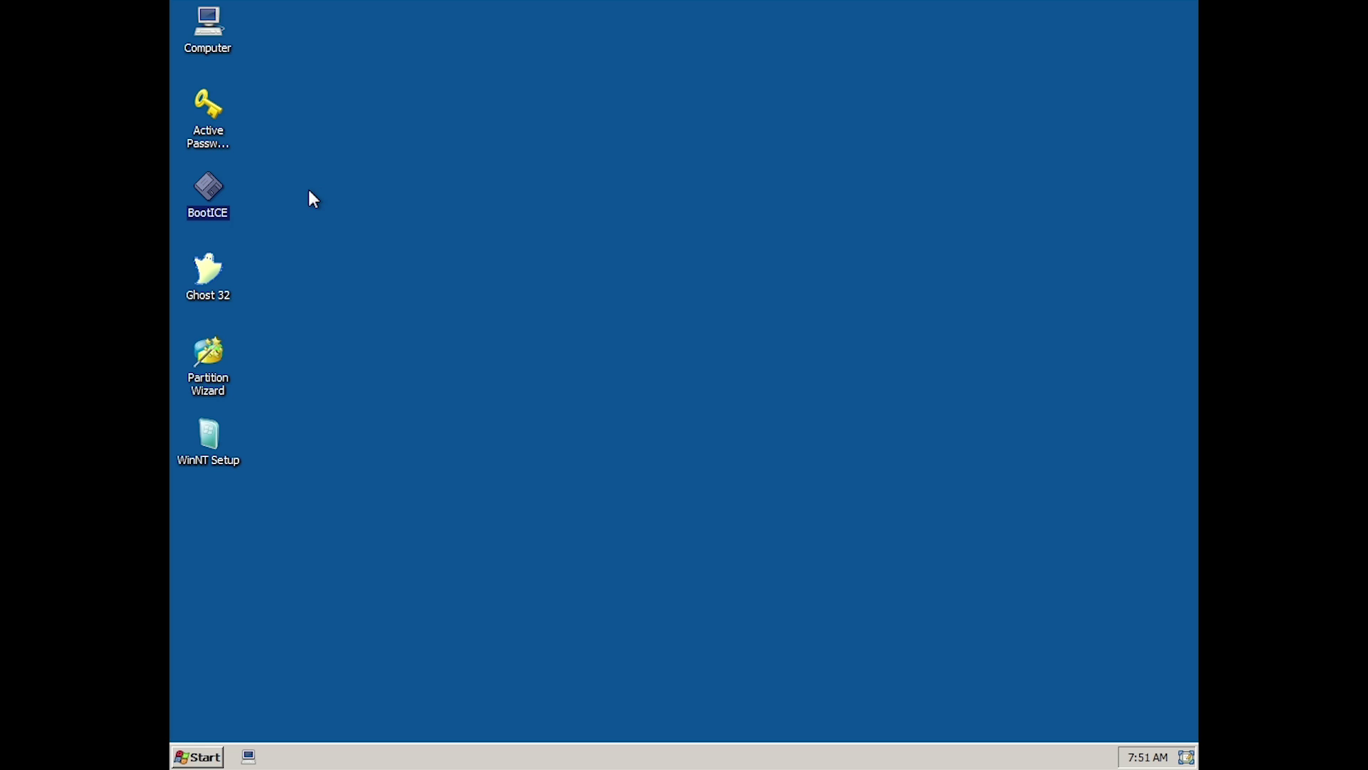
double_click(207, 189)
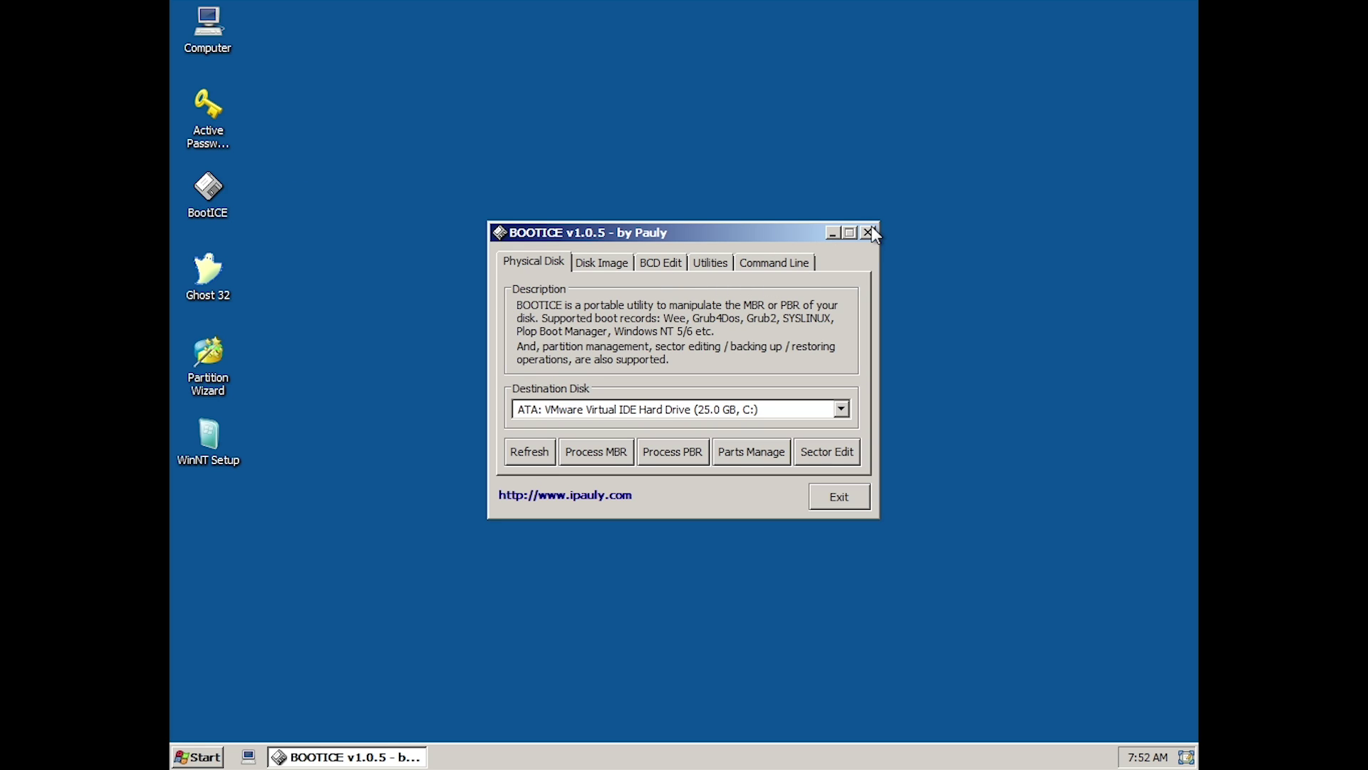
click(869, 232)
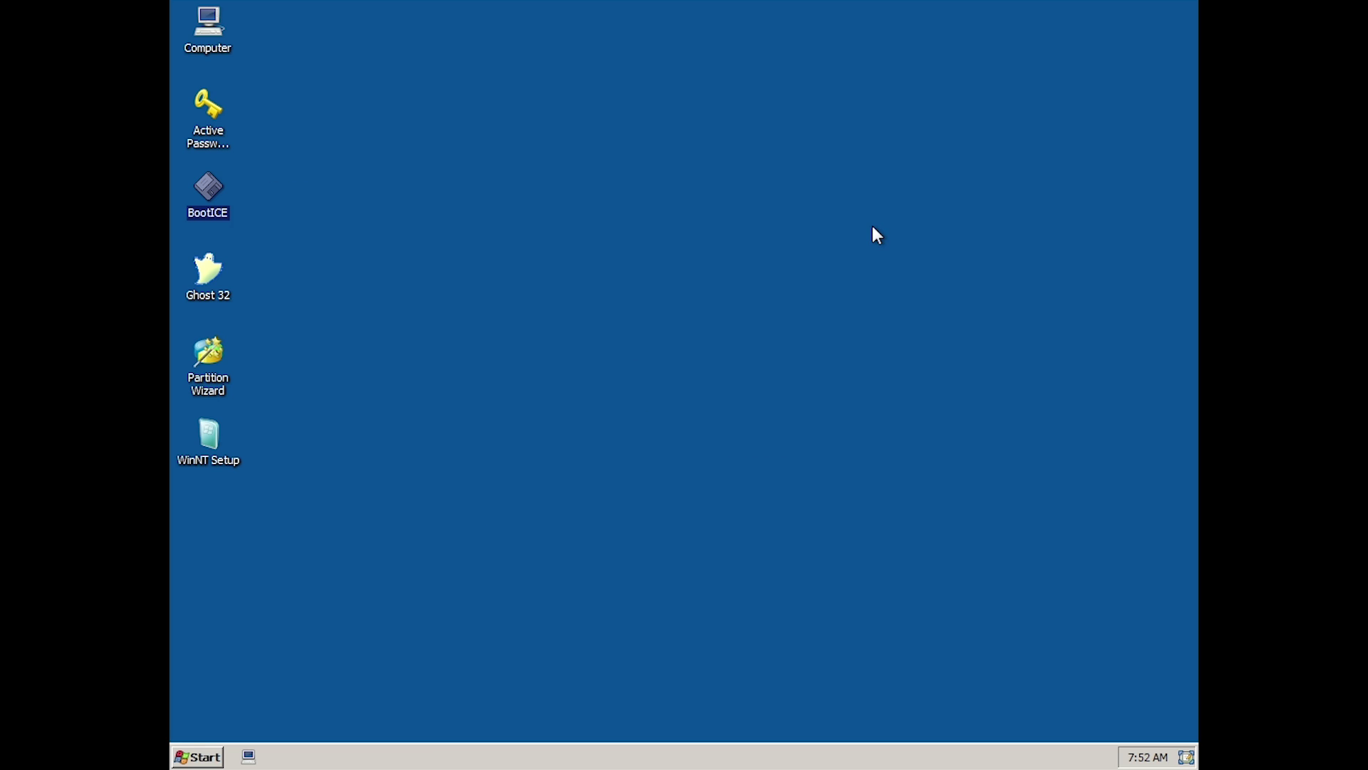
double_click(216, 179)
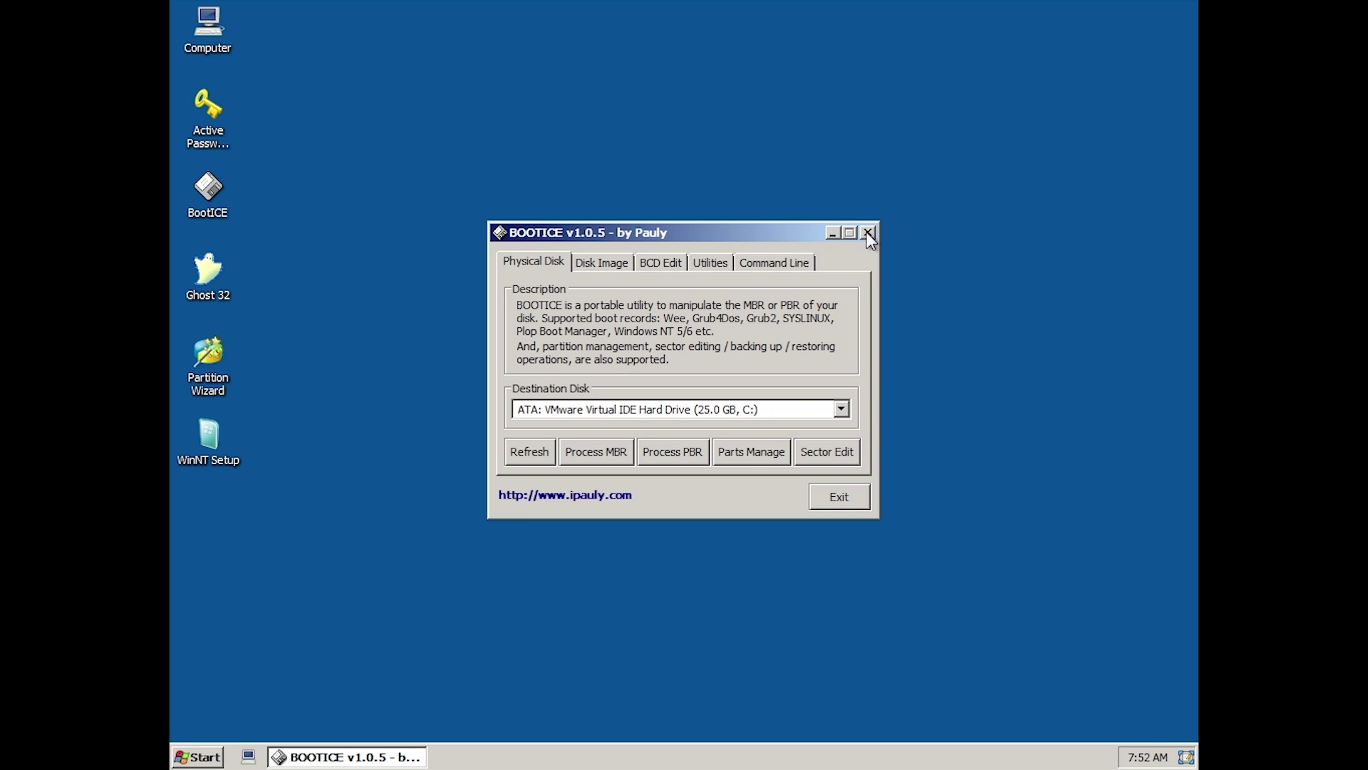
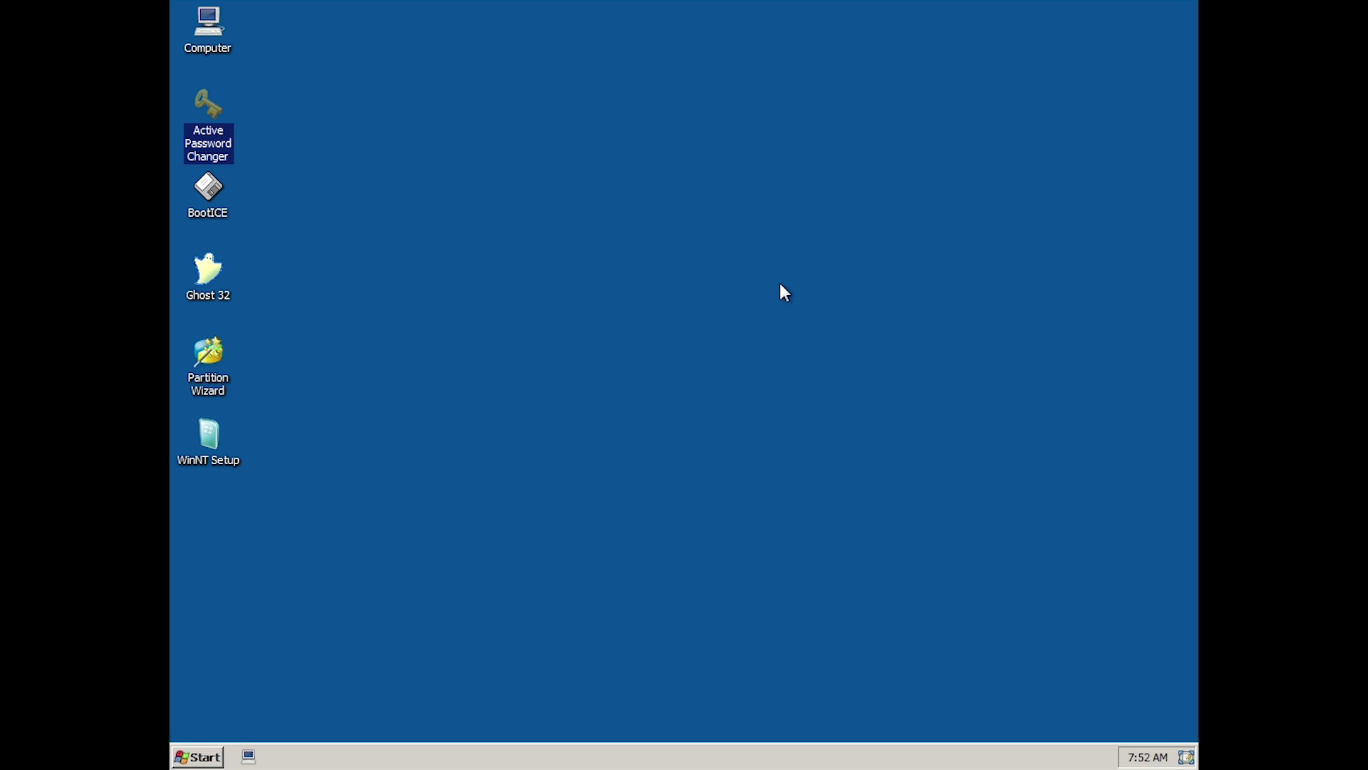
click(215, 241)
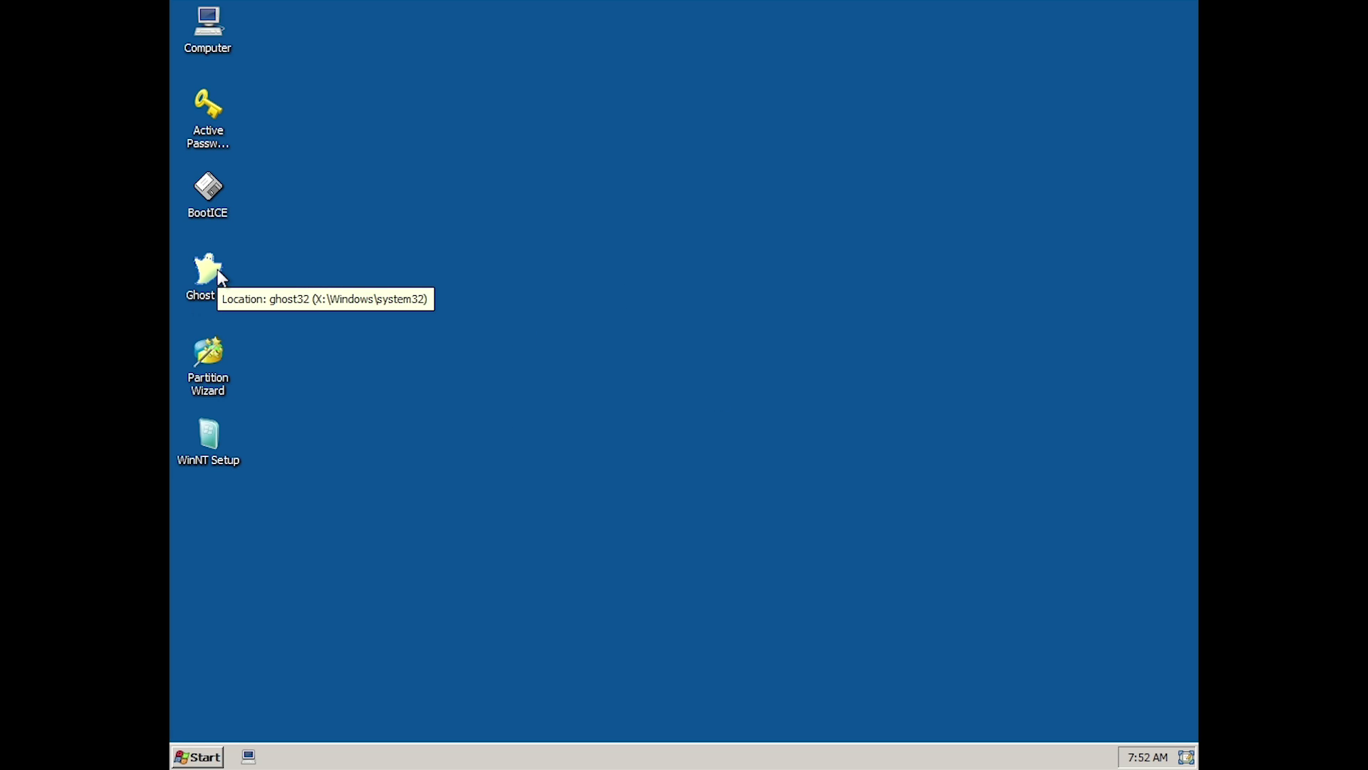
Launch Ghost 32, move its window toward the middle of the desktop and dismiss the product information.
double_click(215, 268)
drag(453, 131, 343, 71)
drag(893, 565, 1031, 638)
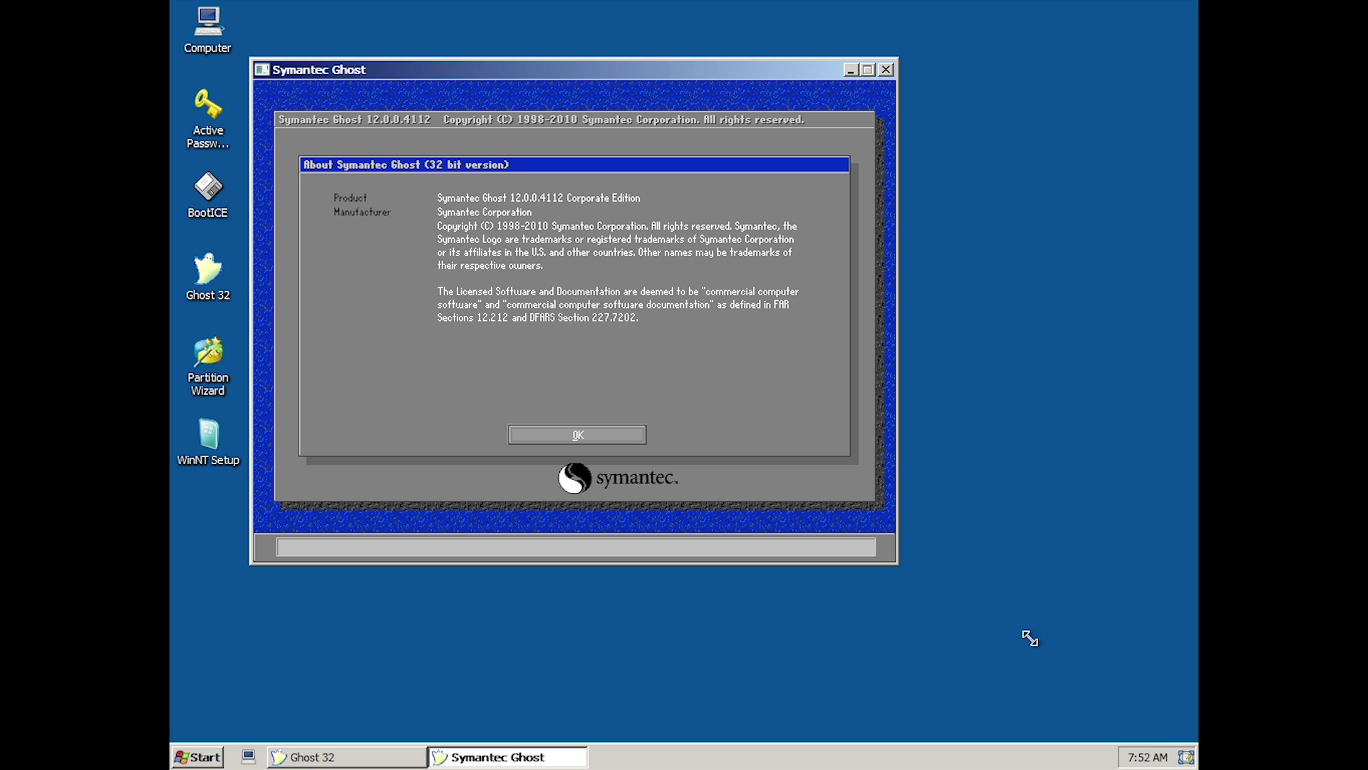
drag(531, 71, 630, 142)
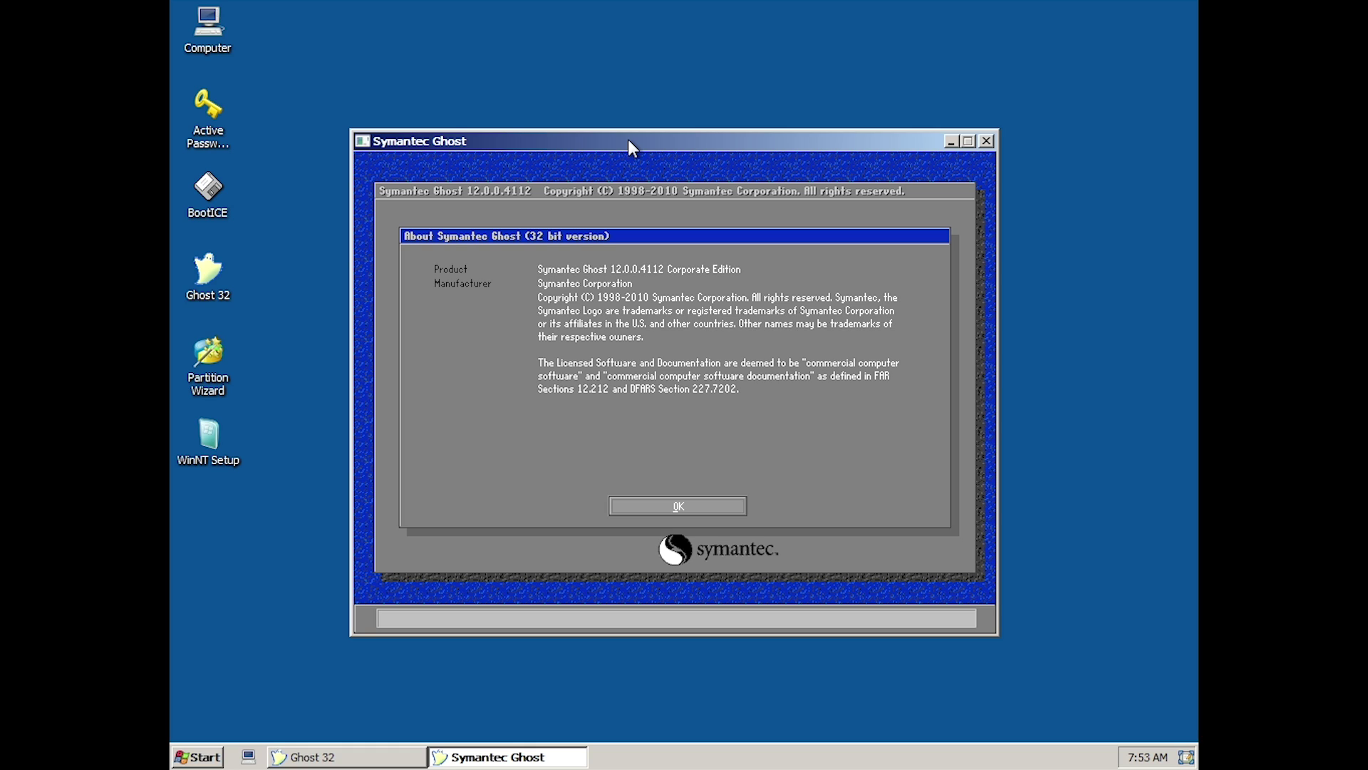
click(660, 511)
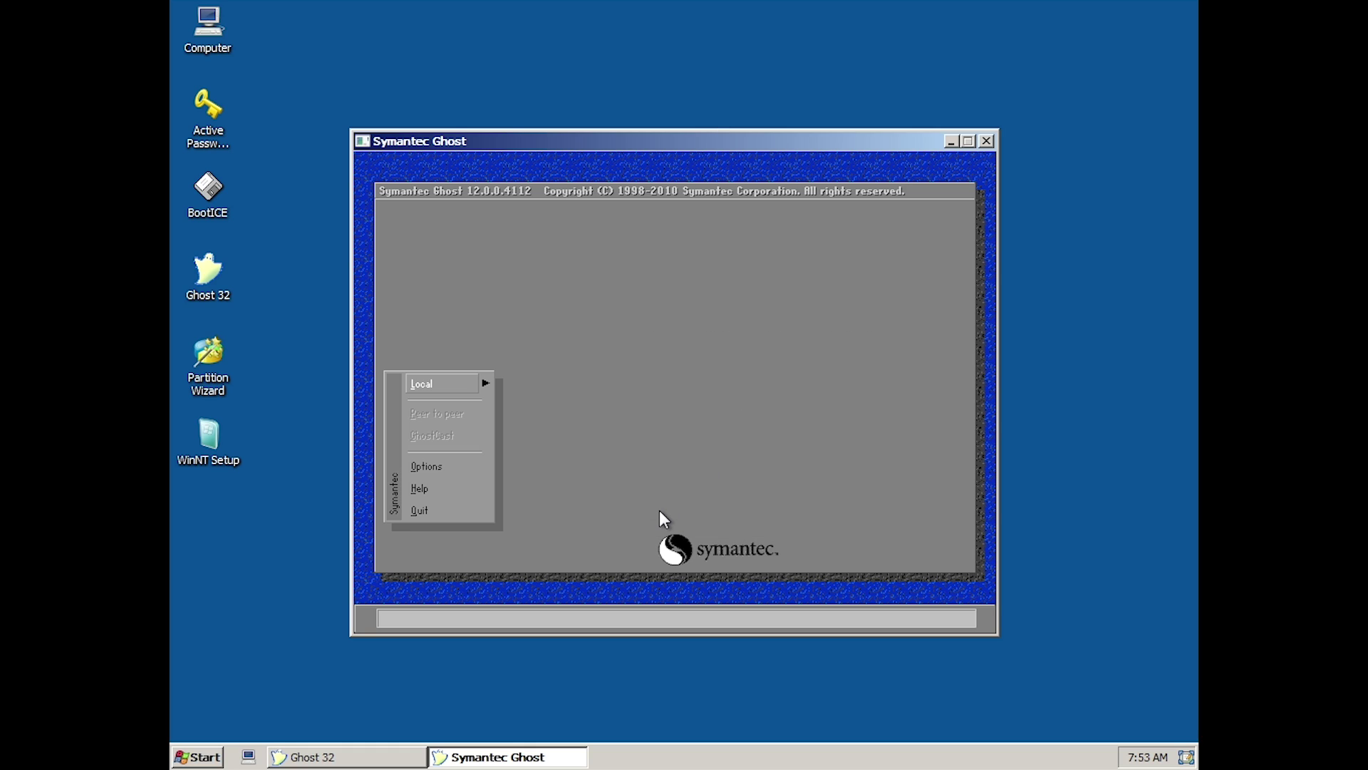
Look at Ghost's local disk and partition operations, view the disk-from-image file selection, and cancel it.
click(431, 390)
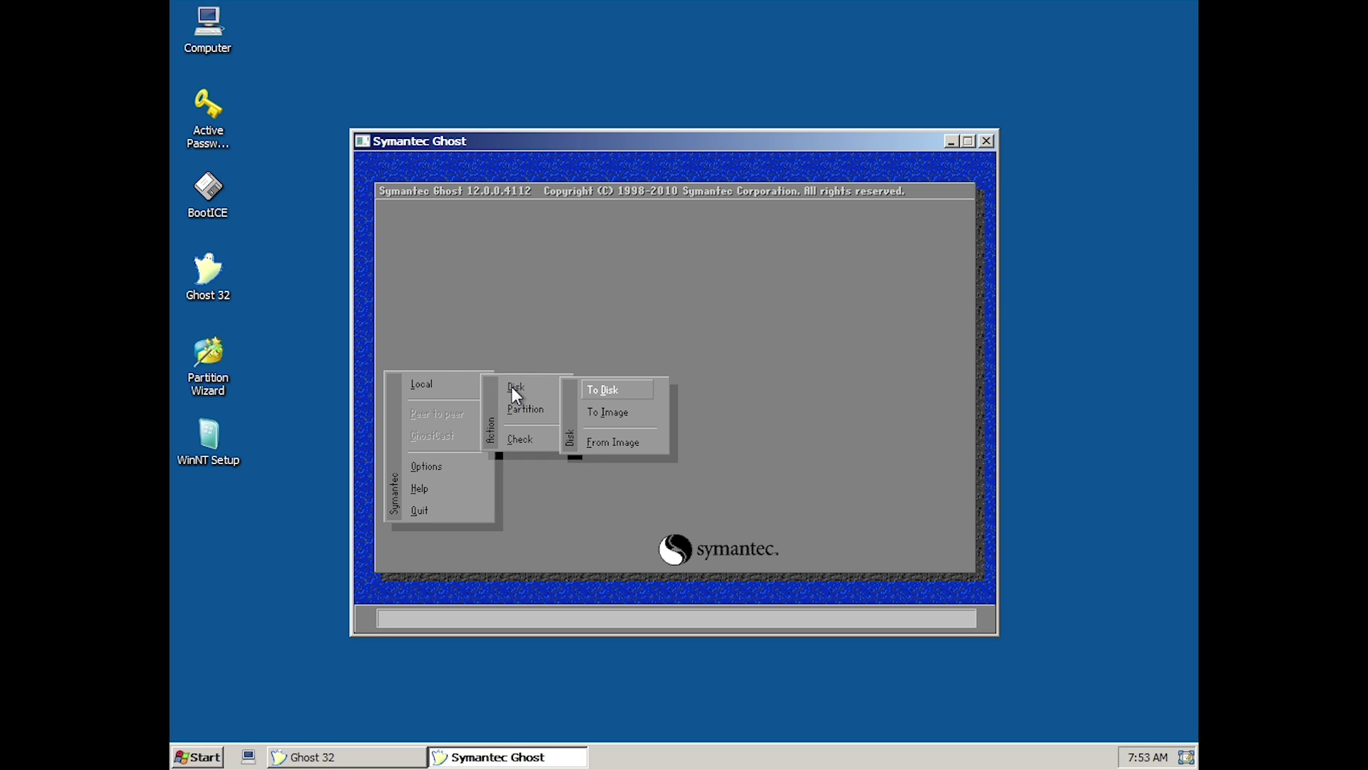
mouse_move(514, 408)
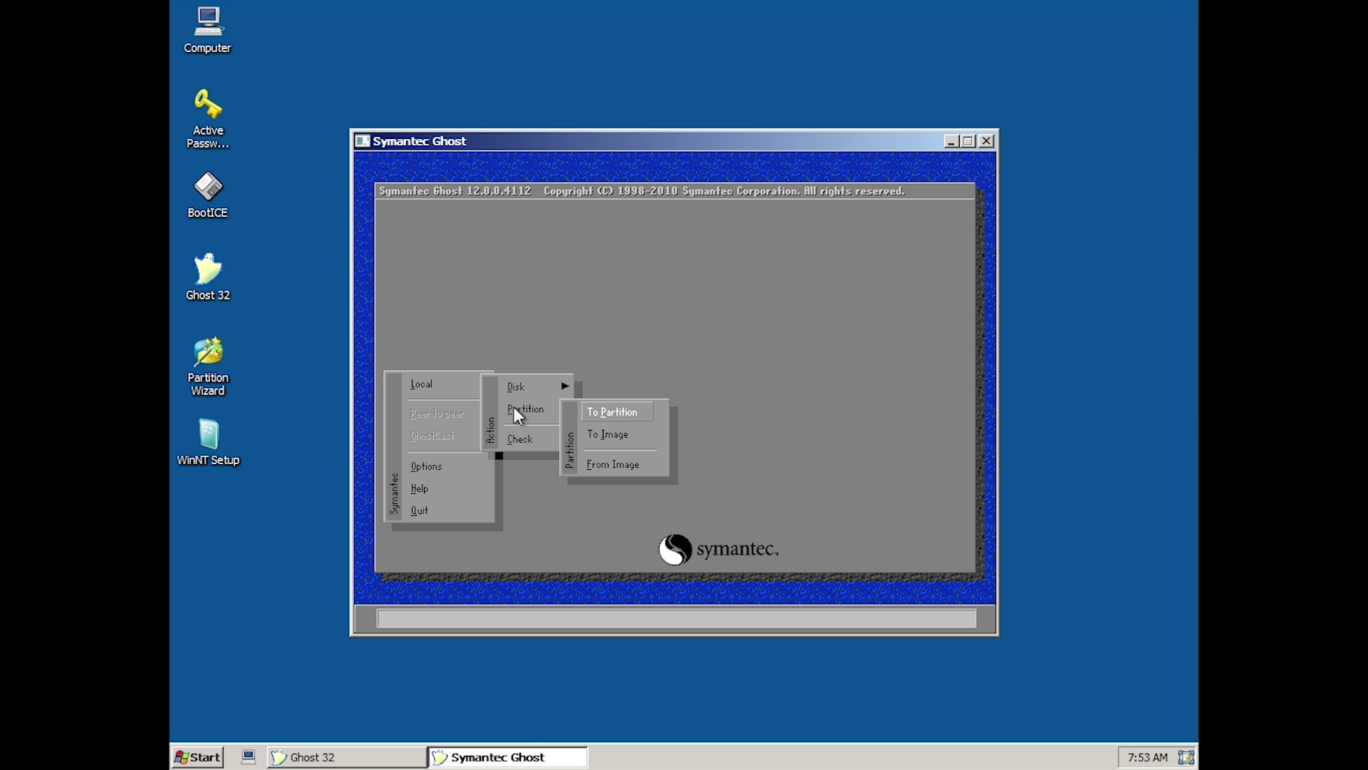
mouse_move(533, 386)
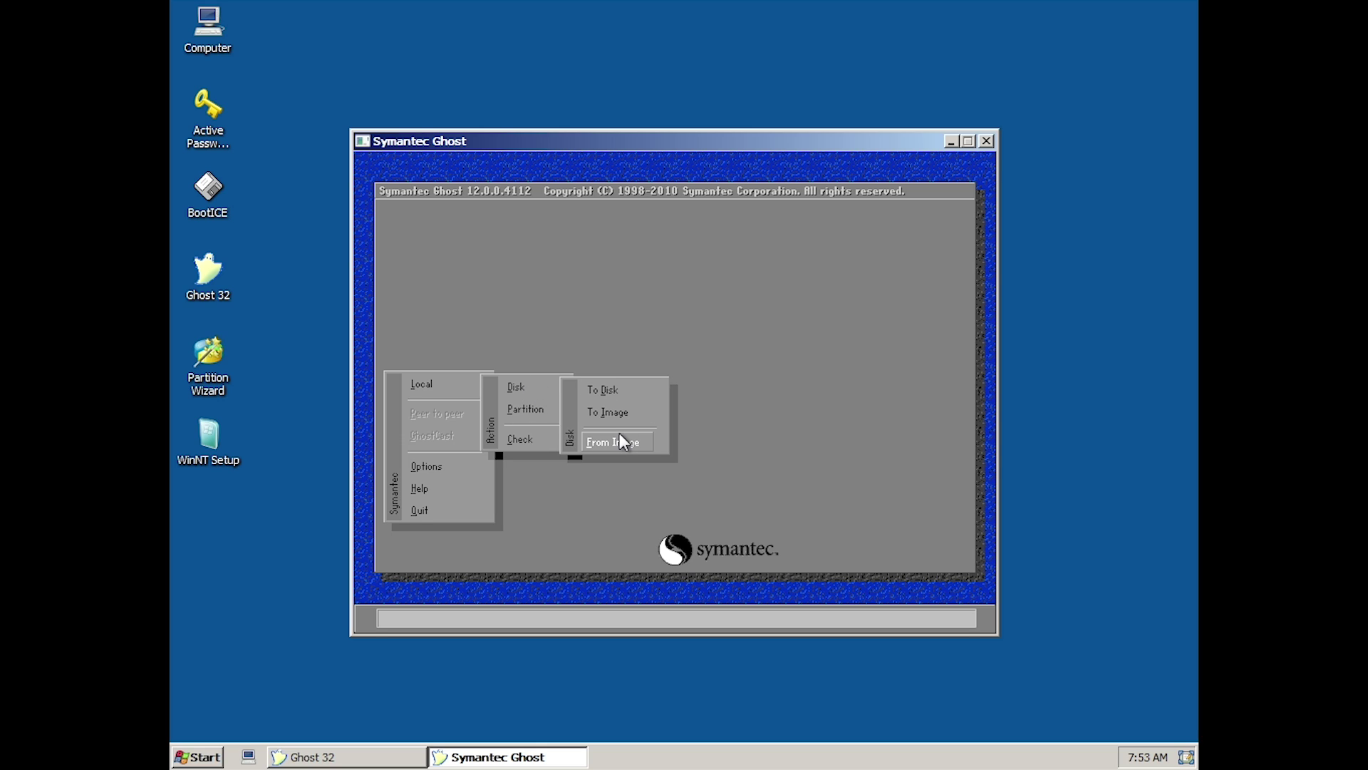
click(633, 445)
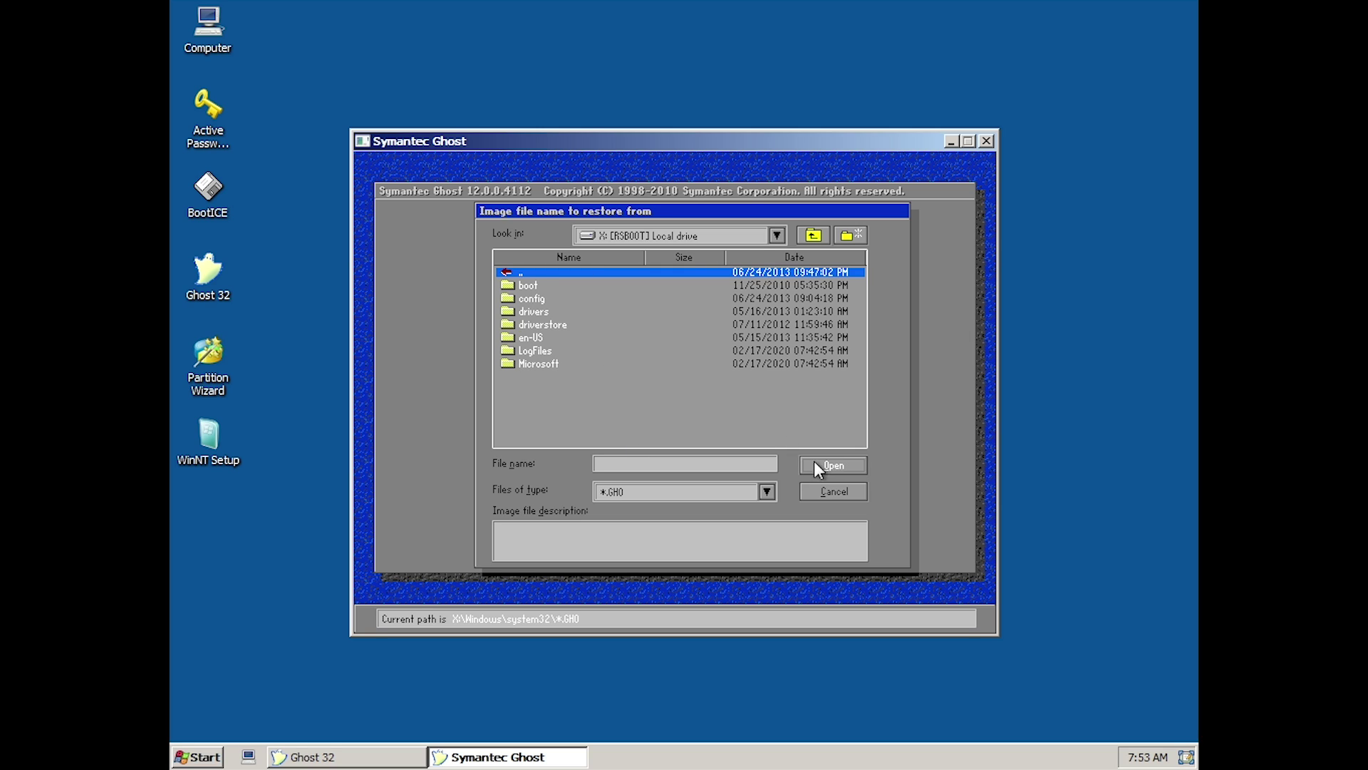
click(845, 494)
Start a local disk-to-image backup with drive 1, the VMware Virtual IDE hard drive, as the source.
click(432, 383)
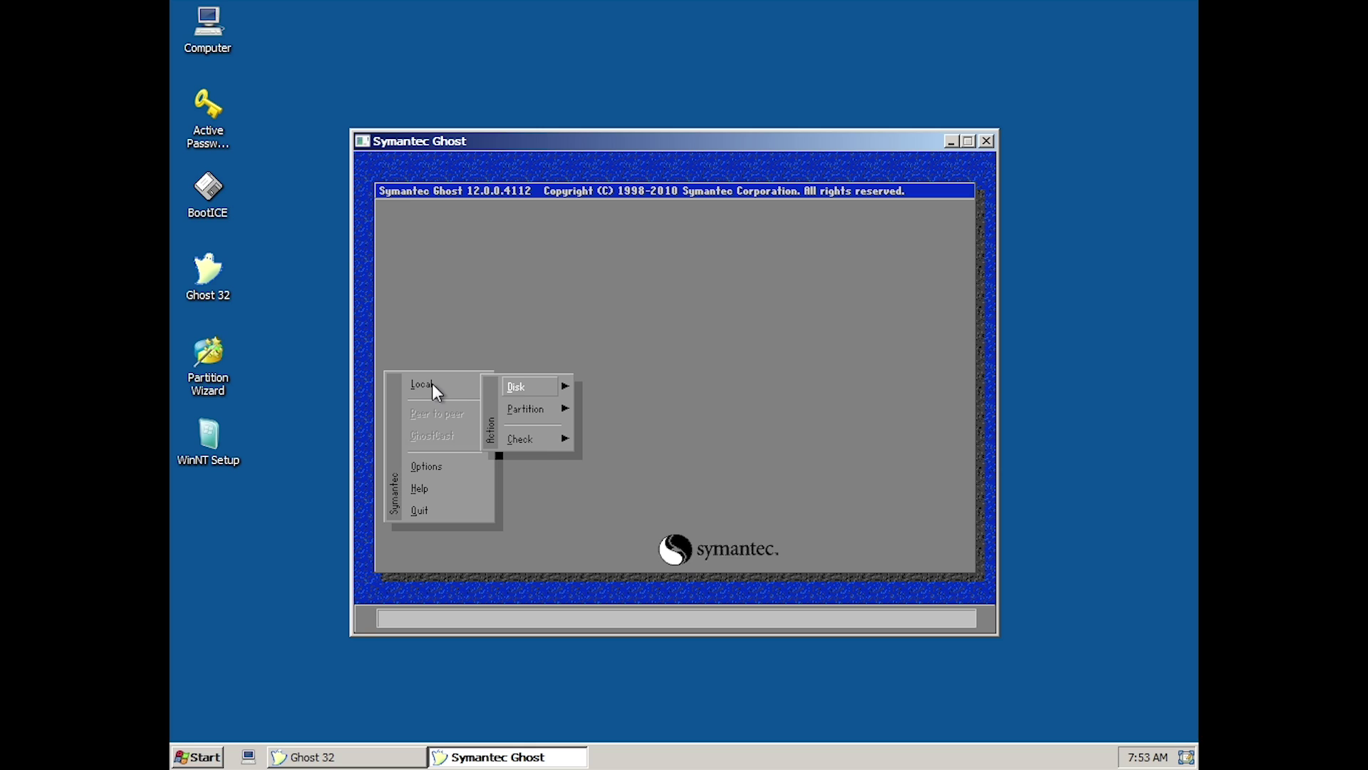
click(513, 388)
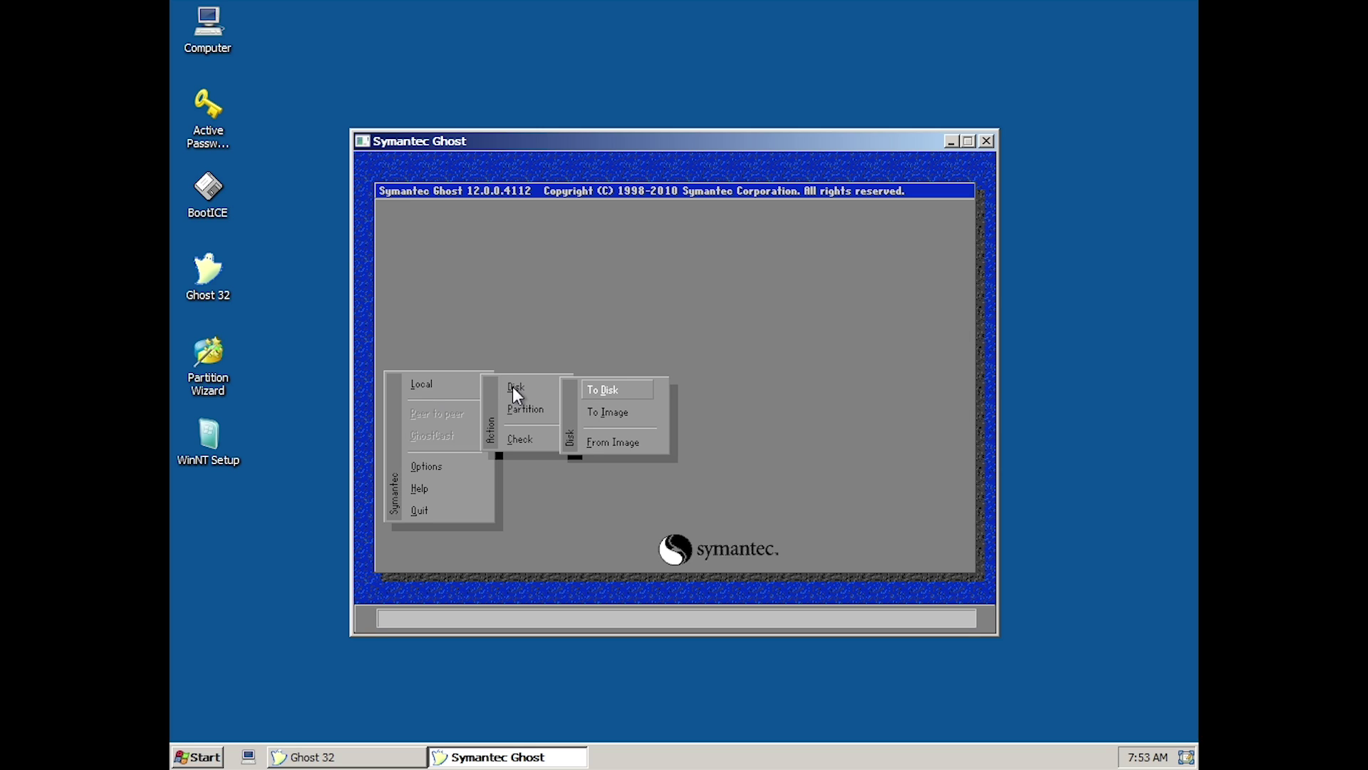
click(604, 410)
click(476, 302)
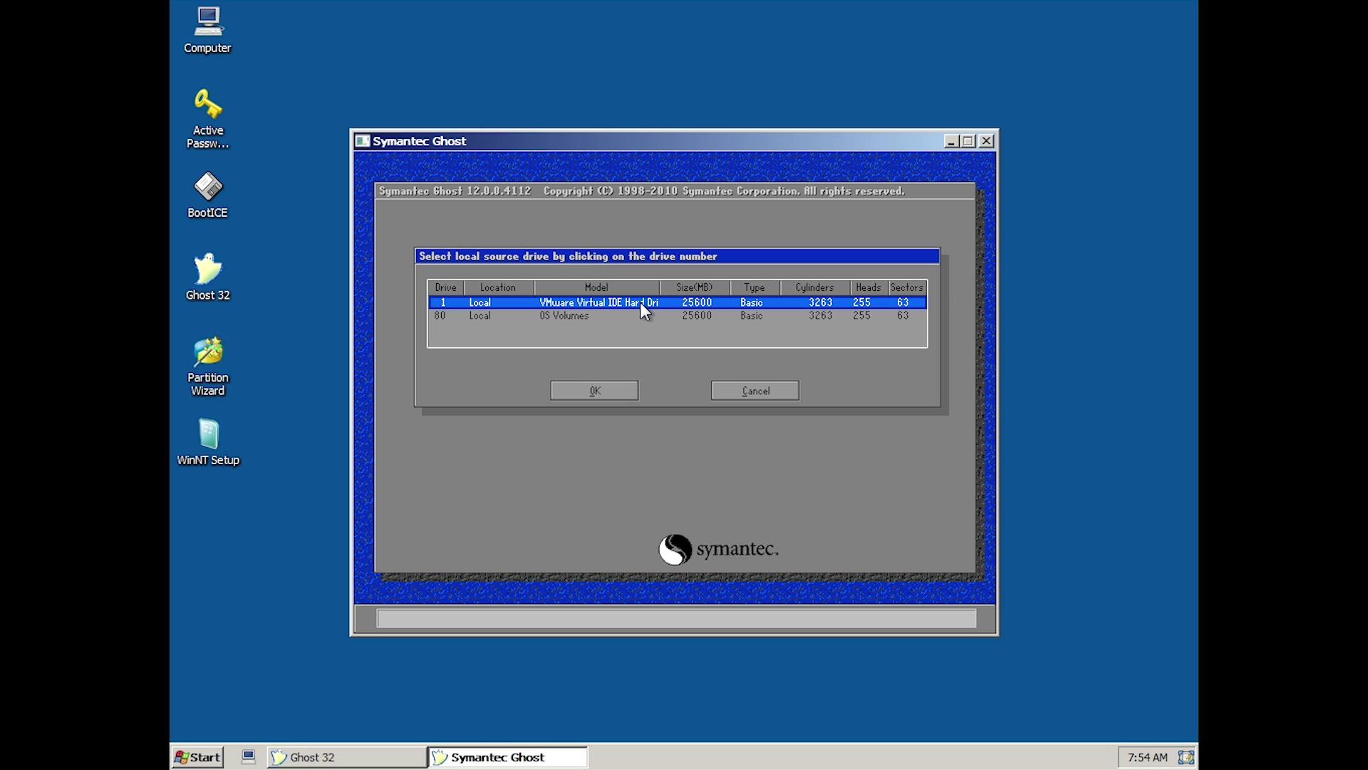
click(591, 392)
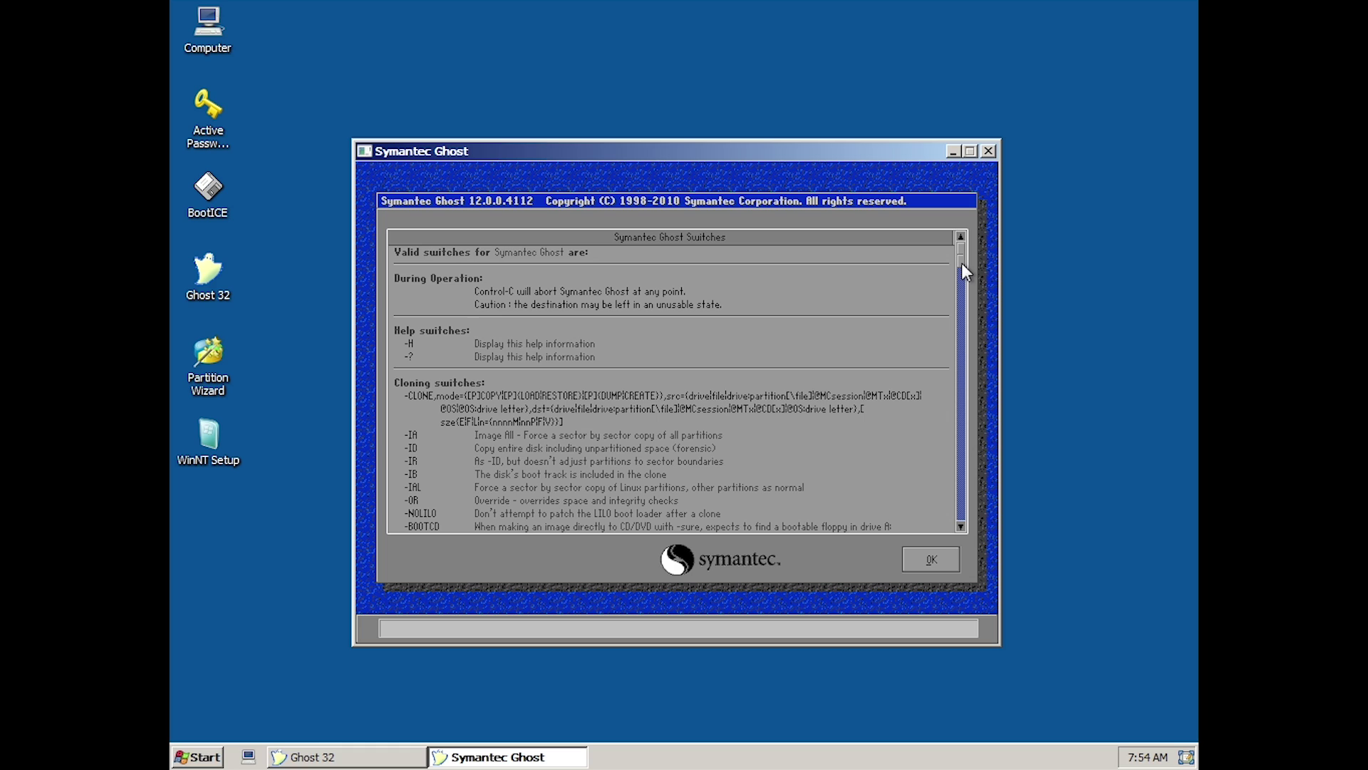
Skim the cloning switches in Symantec Ghost's command-line help, close the help and quit Ghost.
mouse_move(965, 271)
mouse_down()
mouse_move(984, 510)
mouse_move(968, 288)
mouse_up()
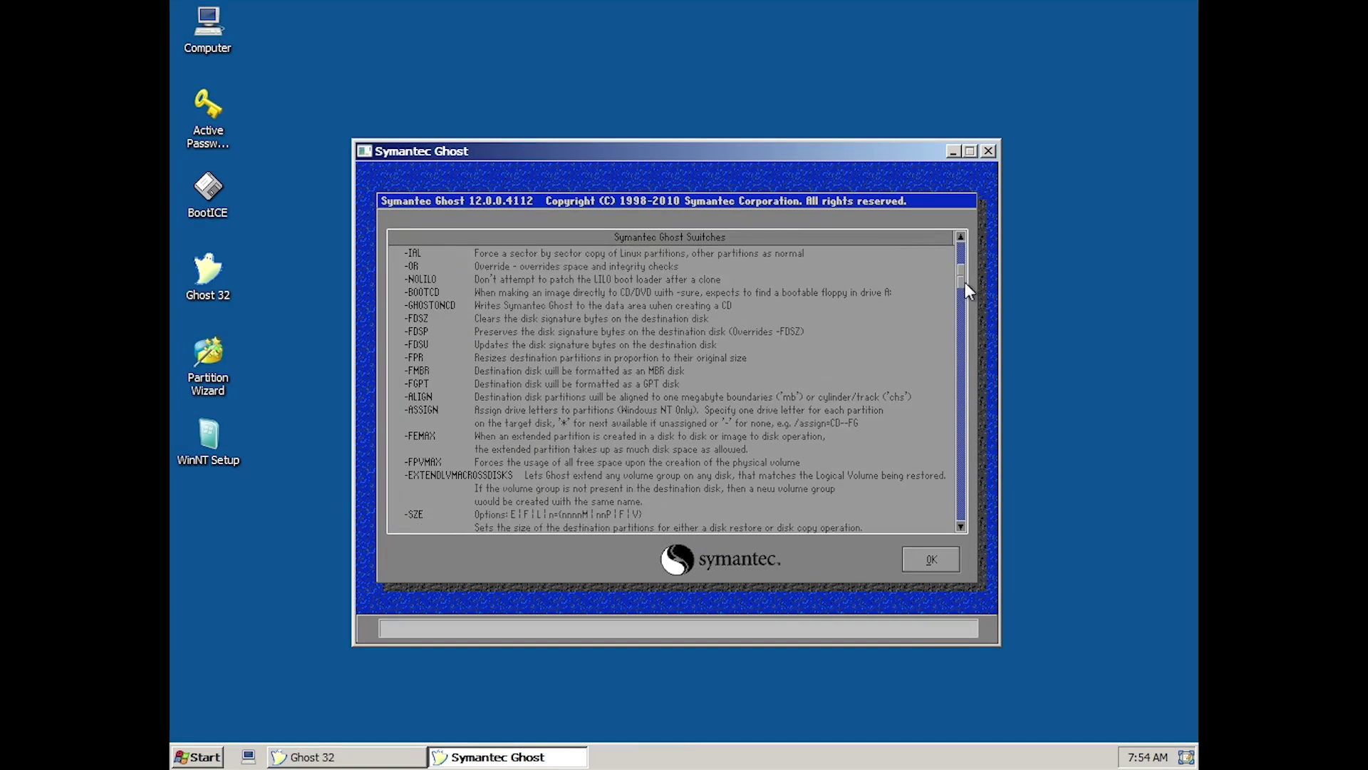
scroll(939, 392, up, 6)
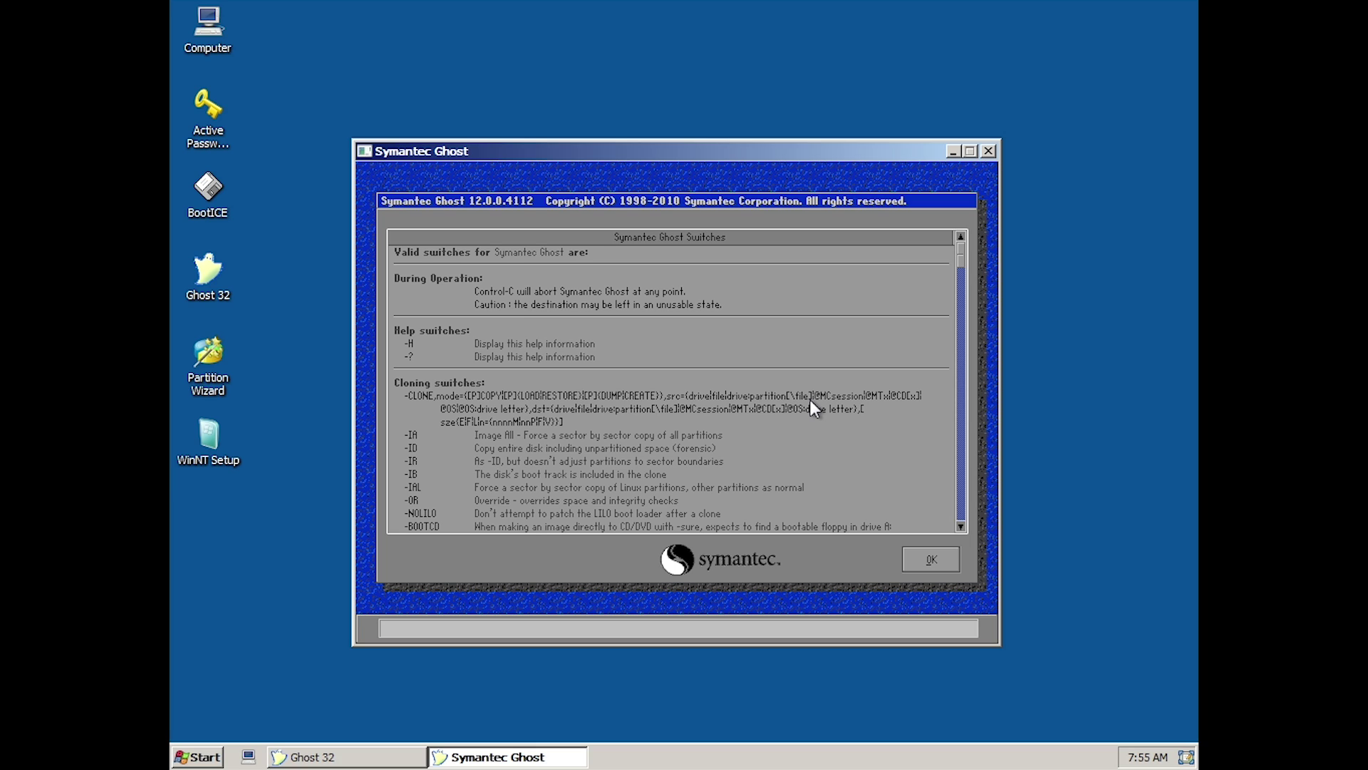
click(932, 560)
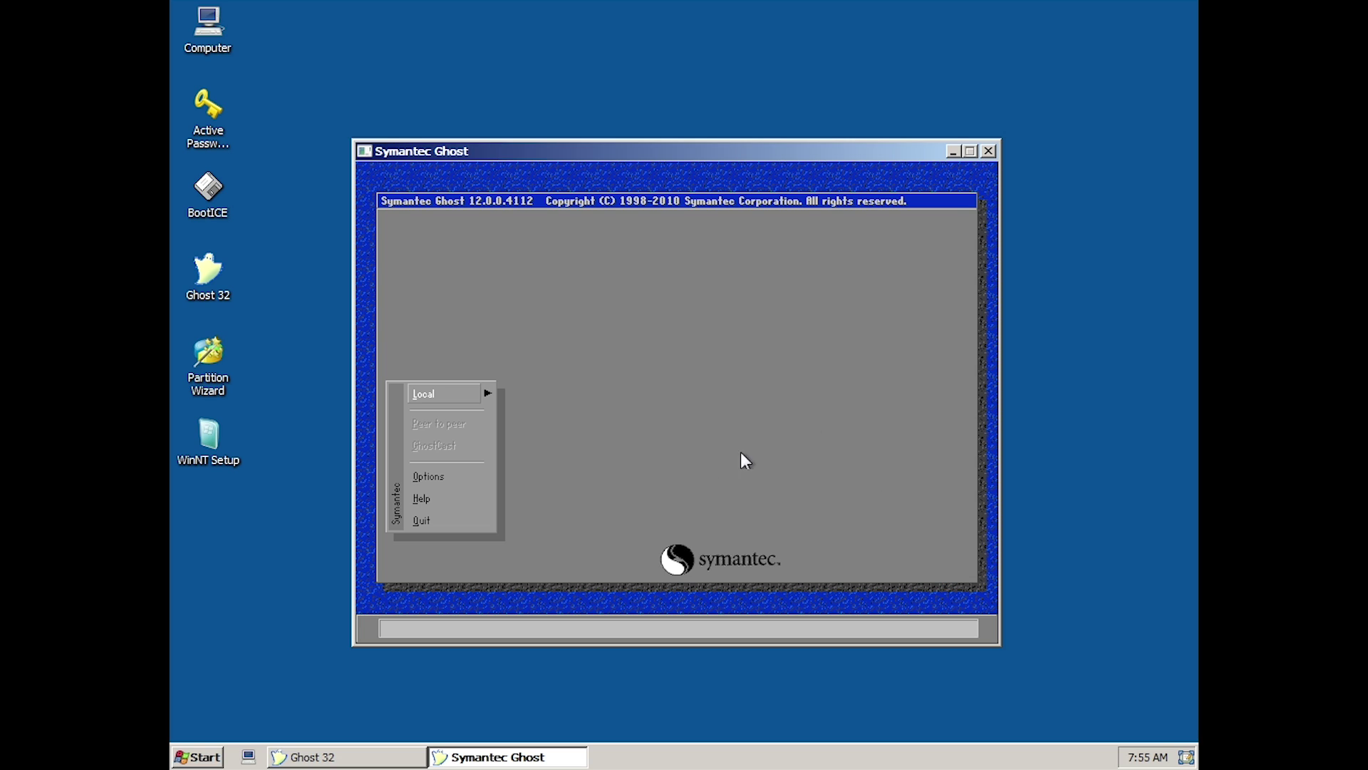
click(455, 516)
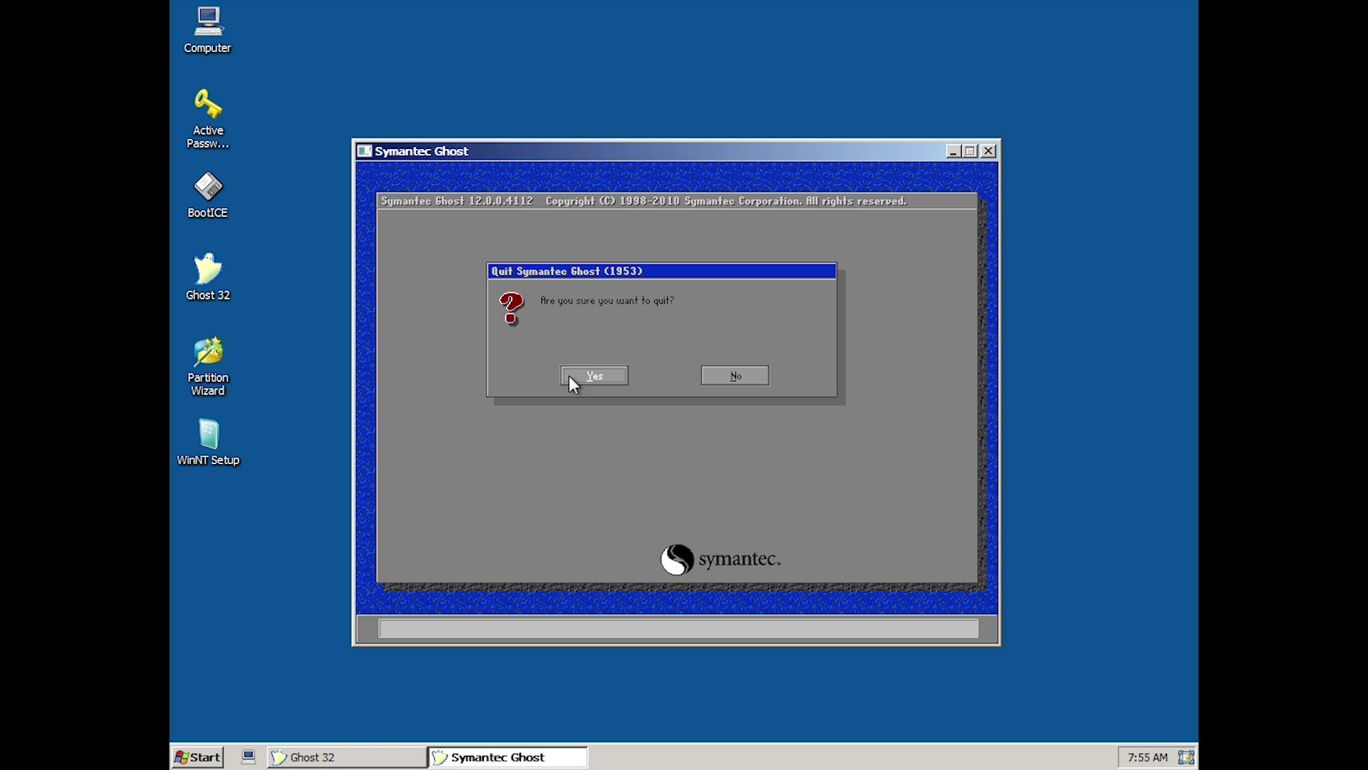
click(587, 376)
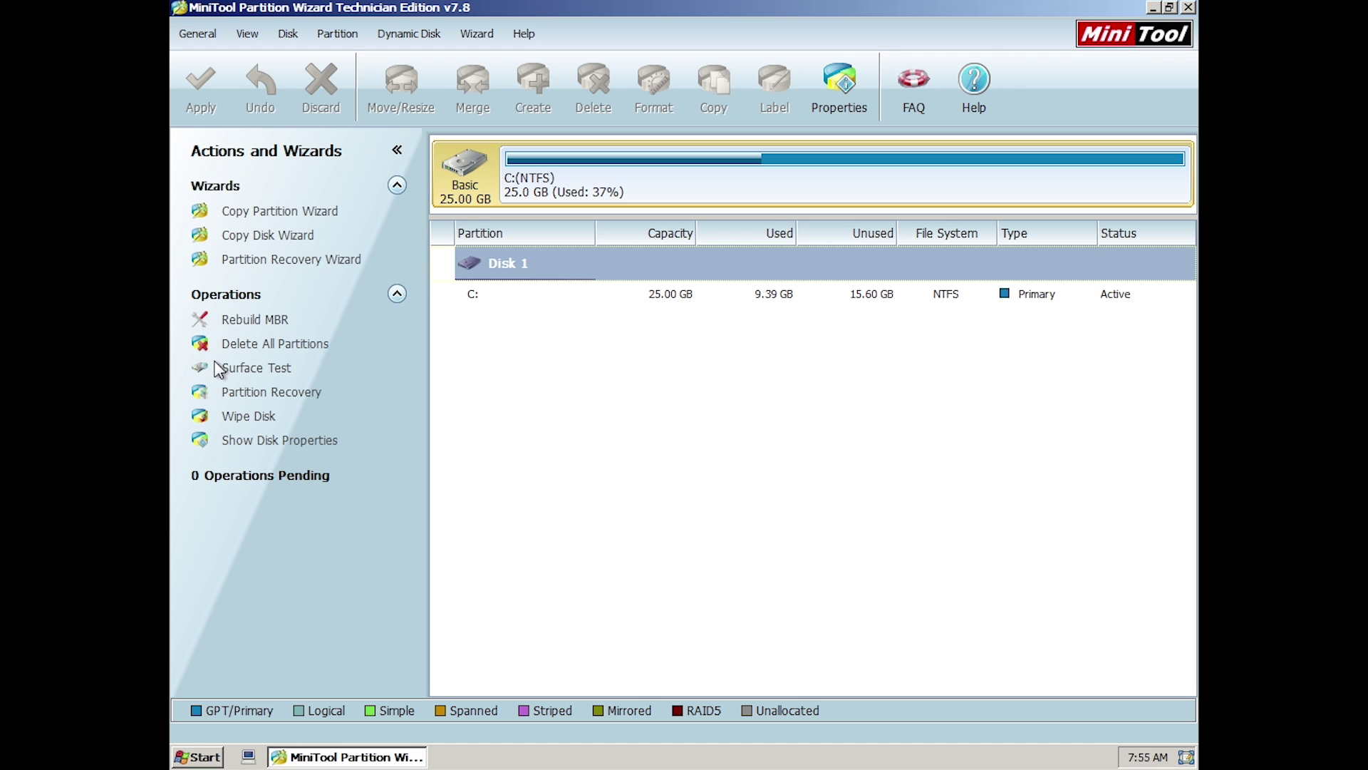
Take the MiniTool Partition Wizard window out of full-screen size, reposition it on the desktop and enlarge it.
click(1170, 8)
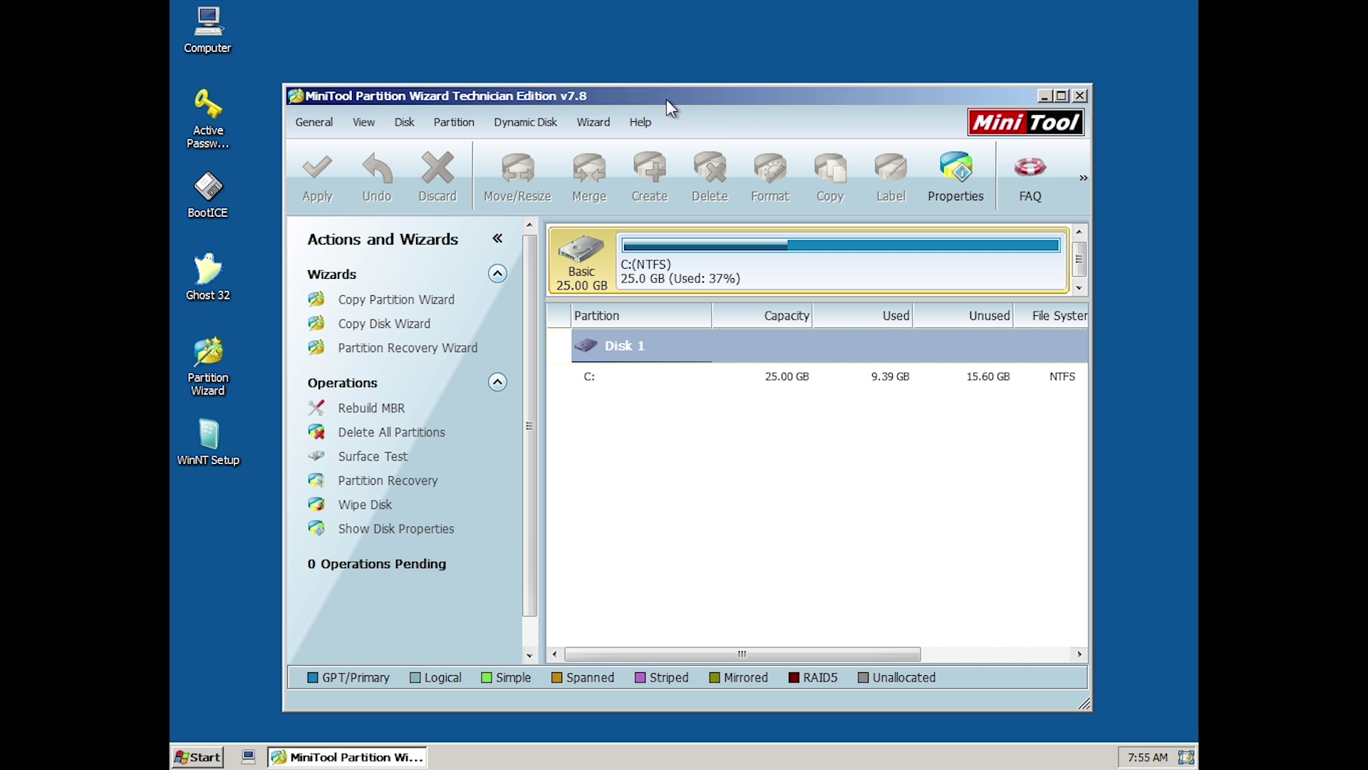
drag(665, 100, 614, 51)
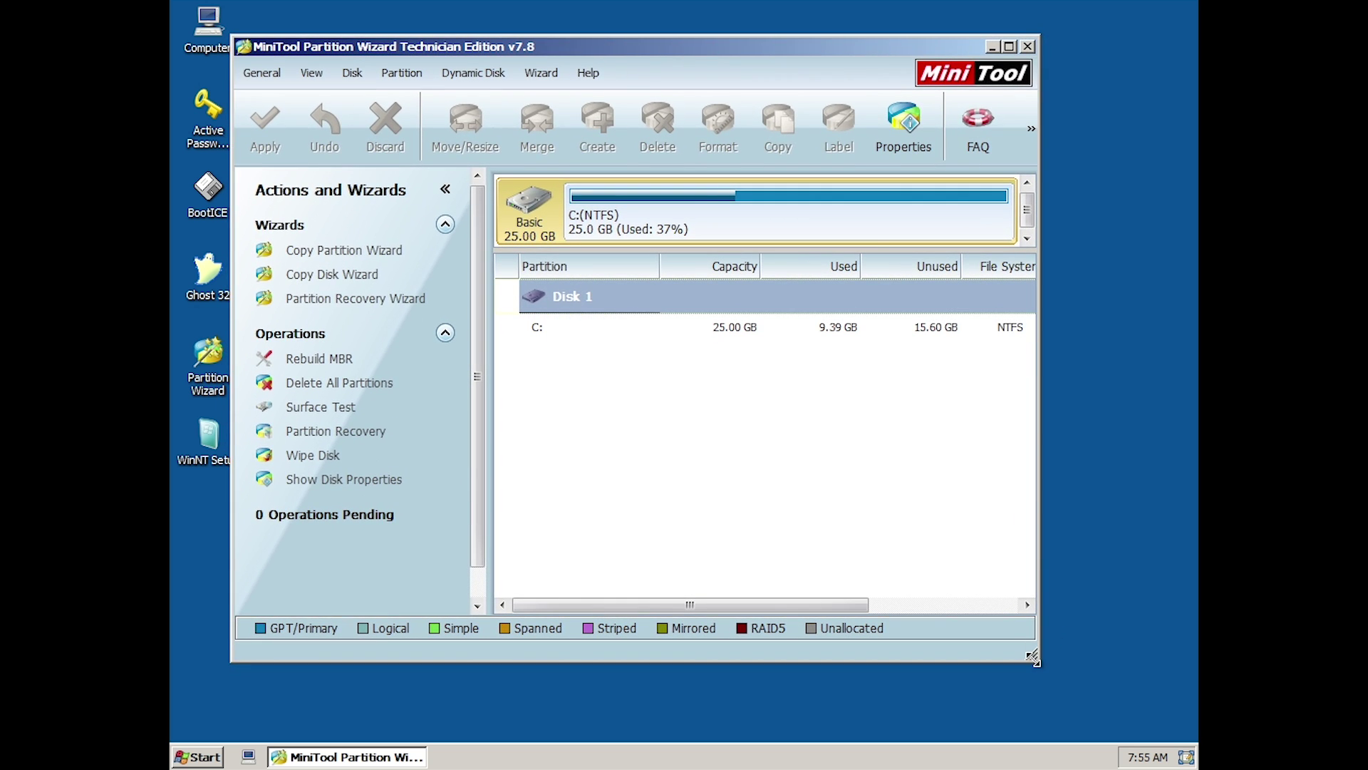
drag(1032, 656, 1131, 700)
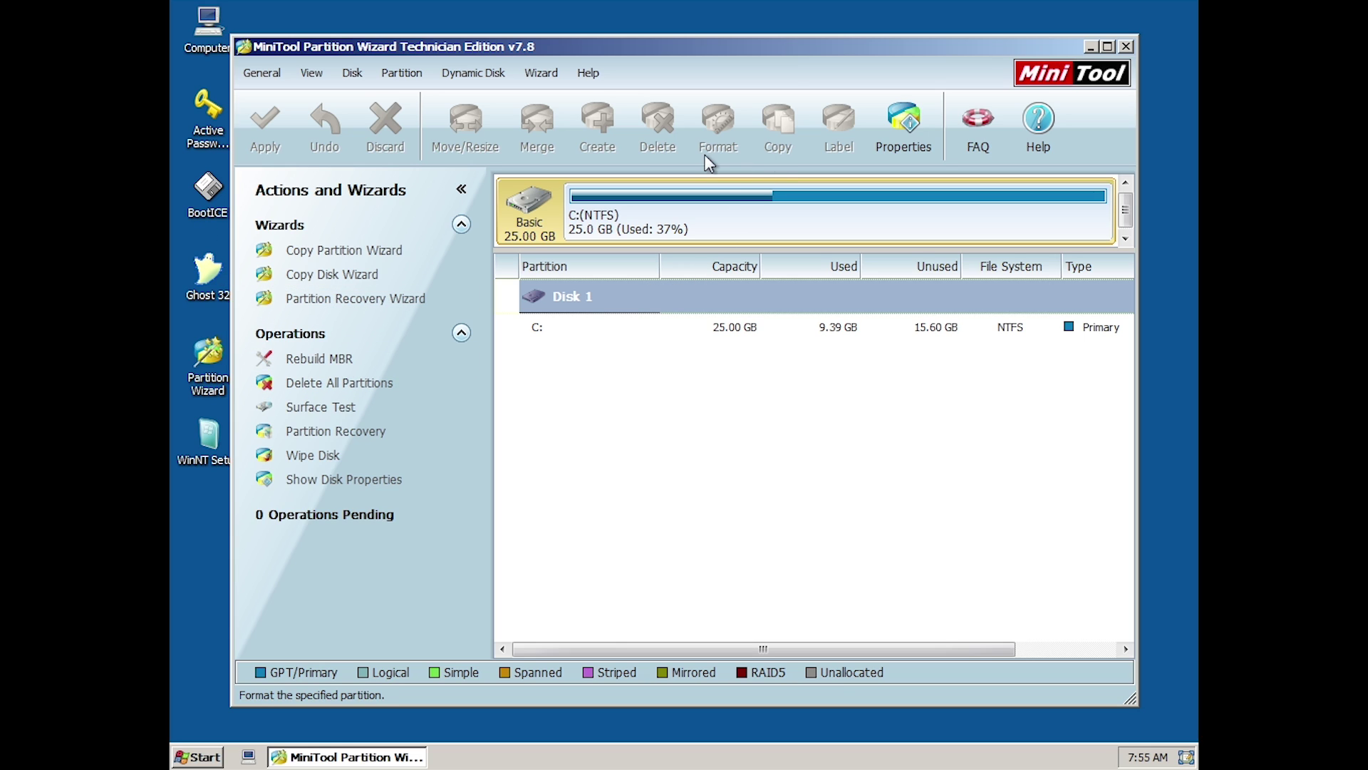
View the welcome page of the Copy Disk Wizard and cancel it.
click(549, 77)
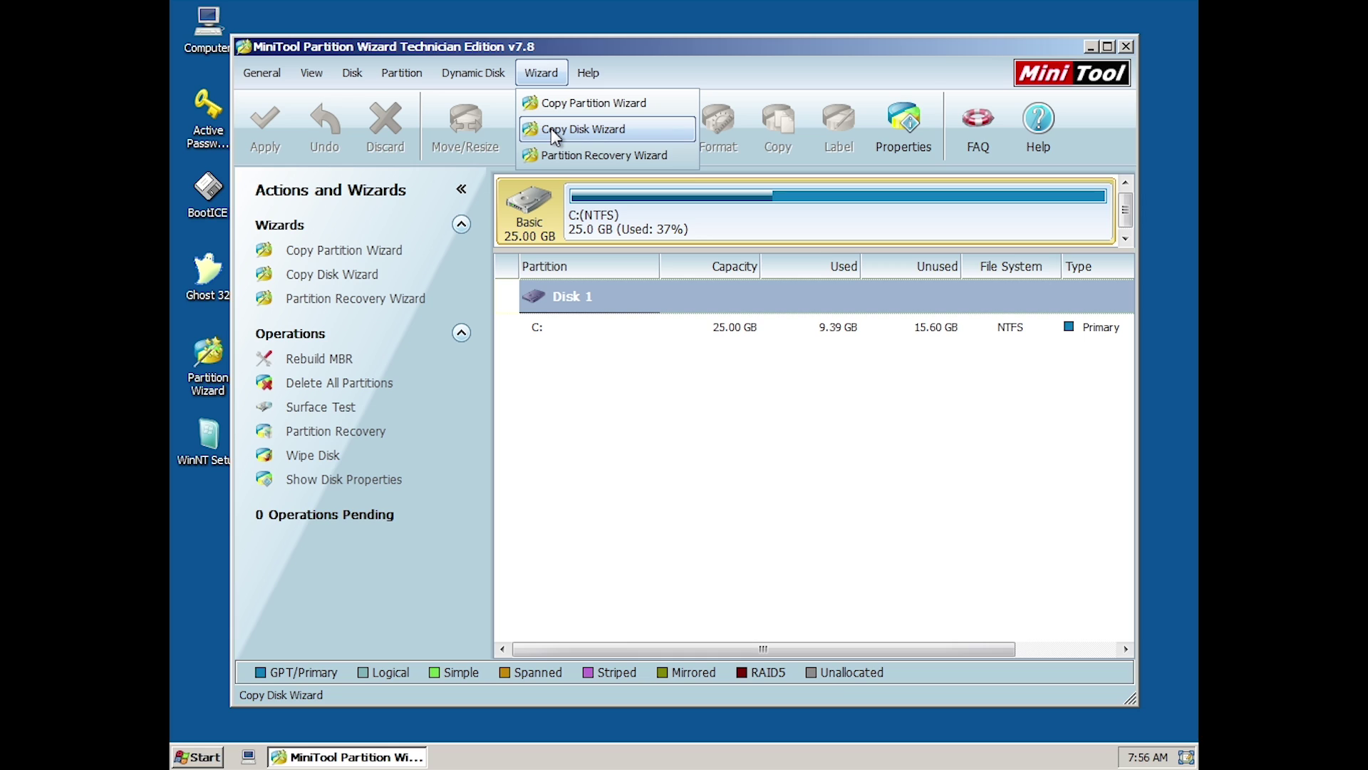
click(575, 127)
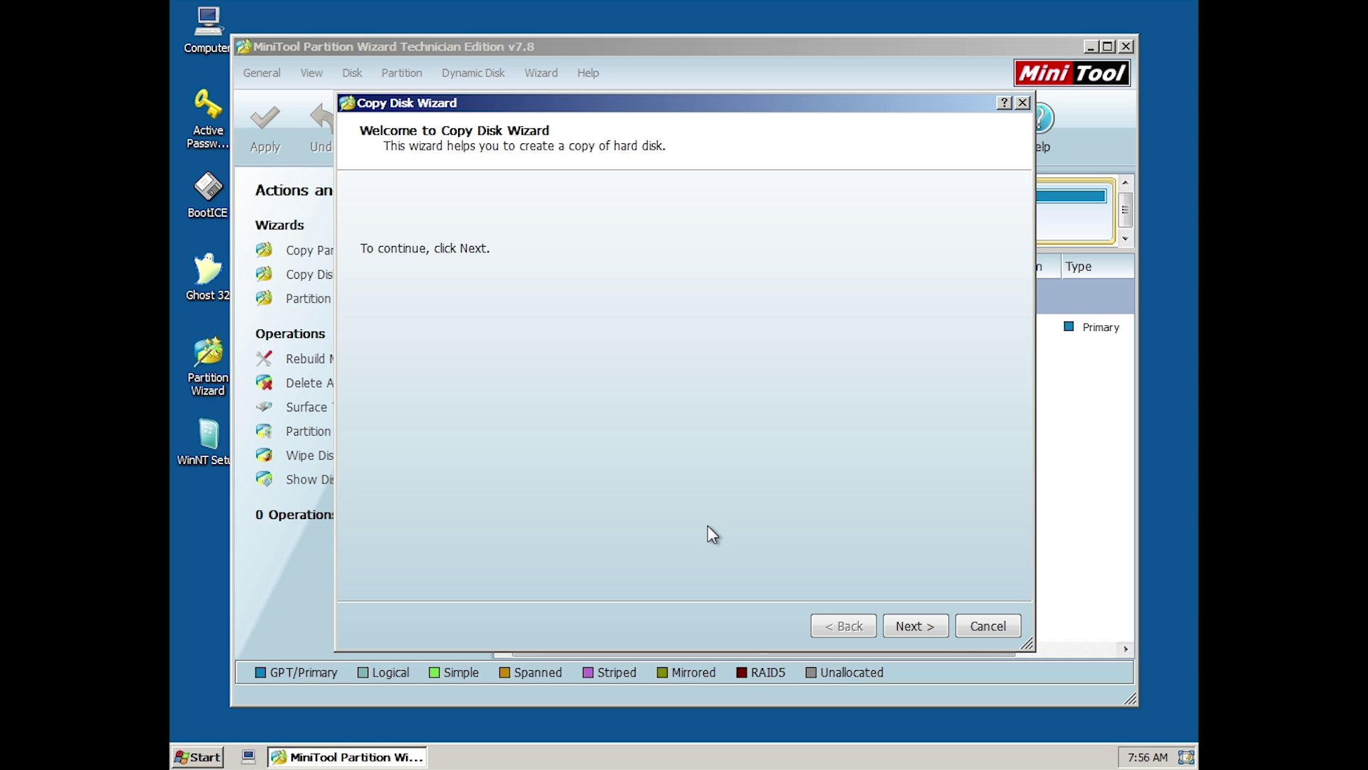
click(970, 627)
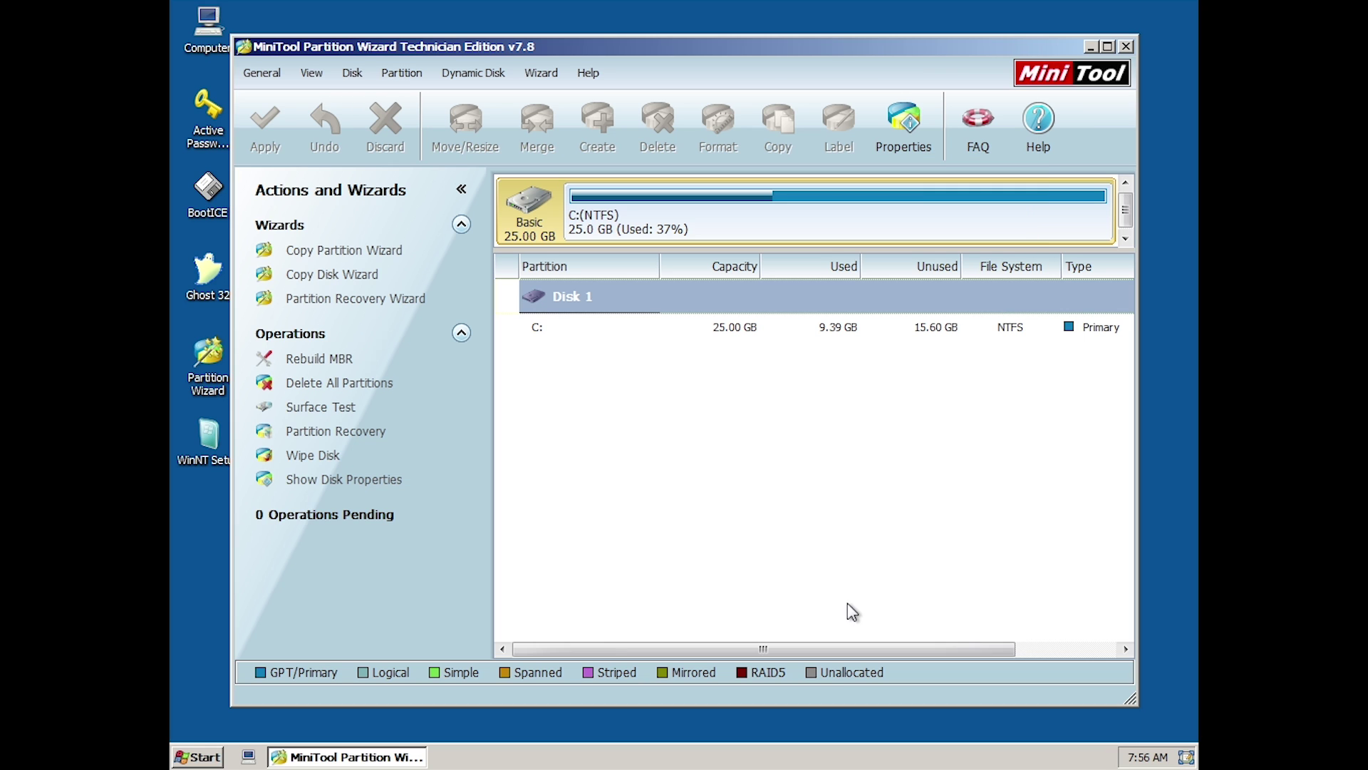
Preview shrinking the C: partition to about 12.33 GB in Move/Resize, cancel the change, and close Partition Wizard.
right_click(677, 221)
click(727, 231)
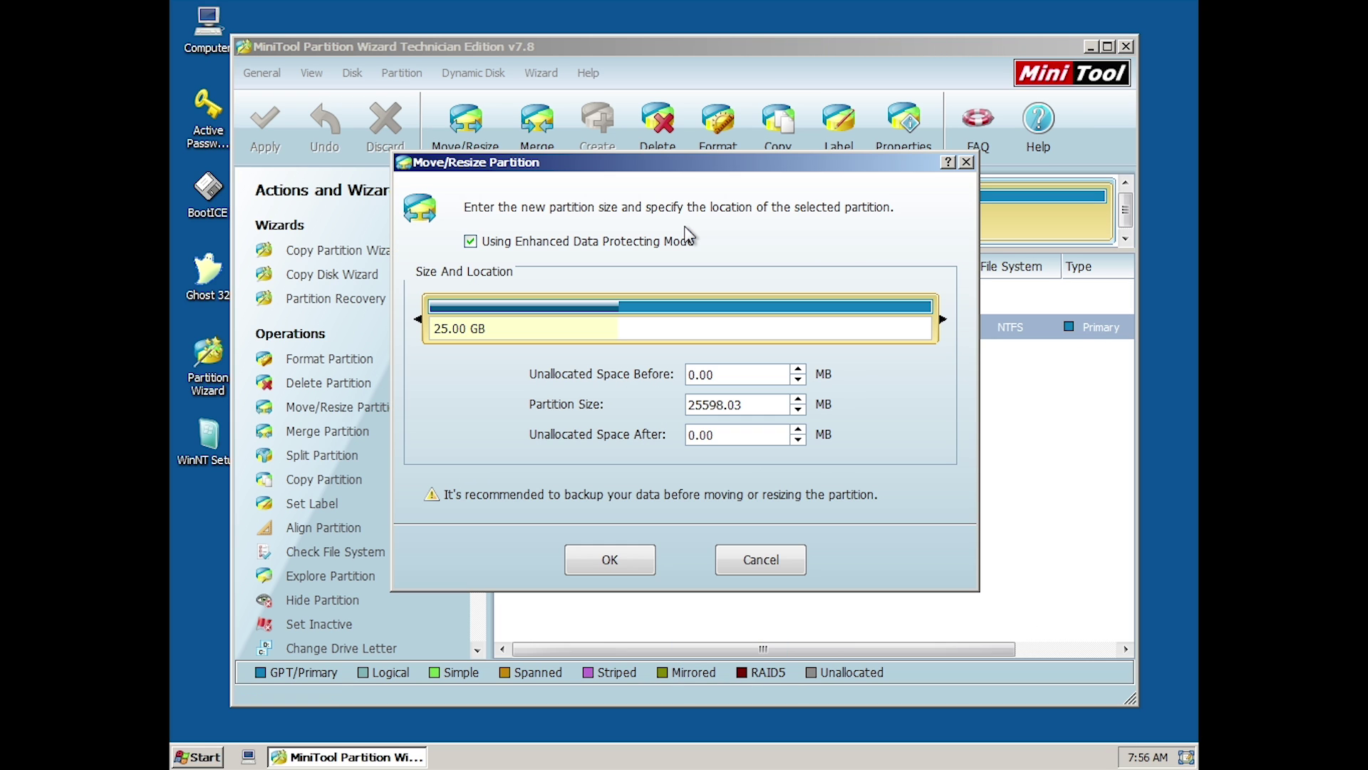
drag(945, 322, 687, 320)
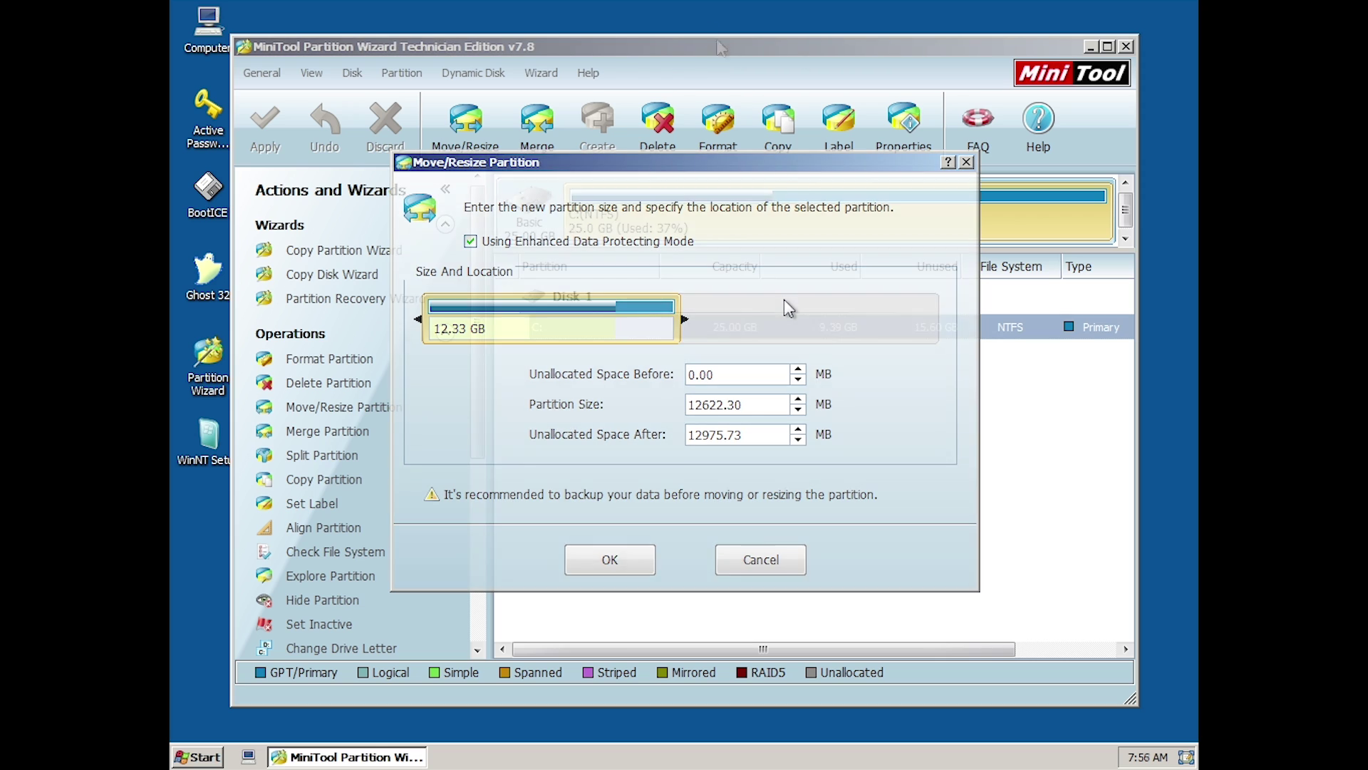
key(Escape)
mouse_move(599, 44)
mouse_down()
mouse_move(649, 51)
mouse_move(605, 57)
mouse_move(625, 50)
mouse_move(617, 61)
mouse_up()
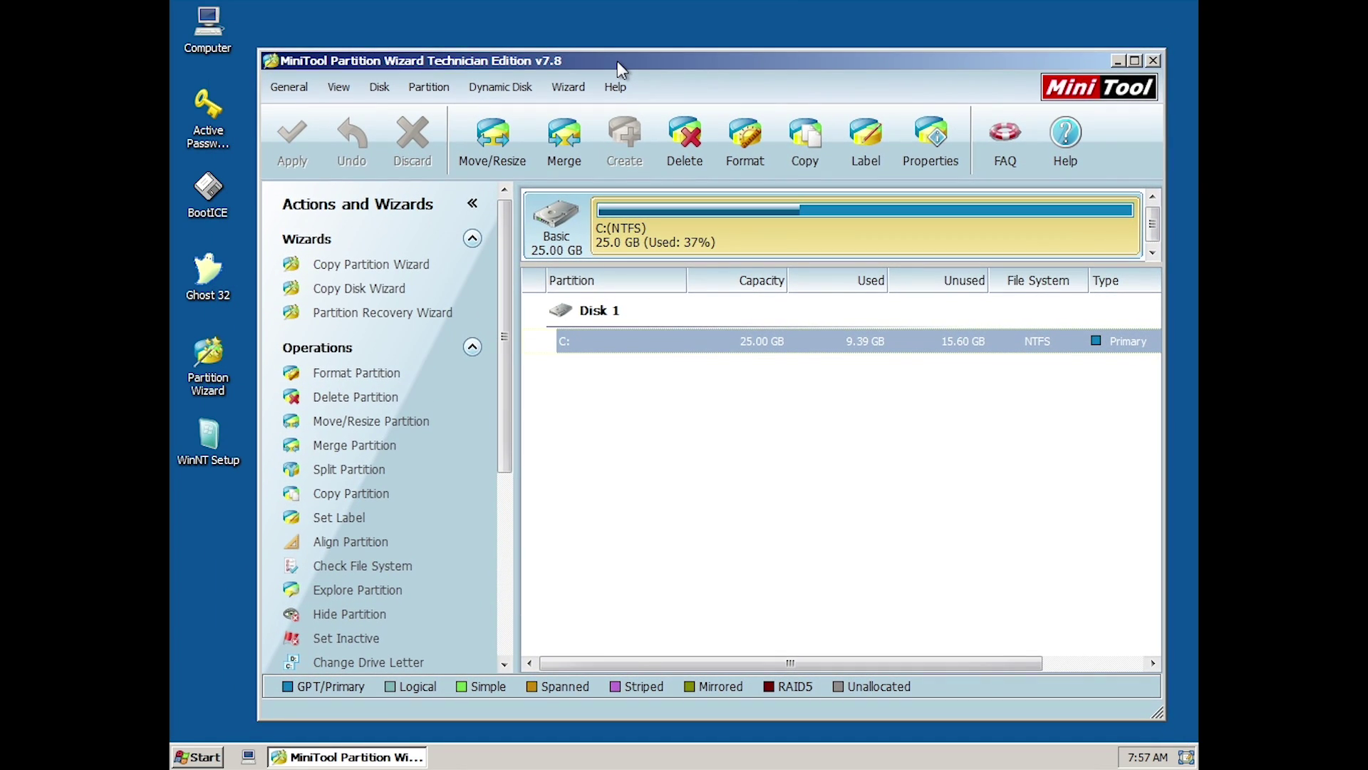
click(1154, 61)
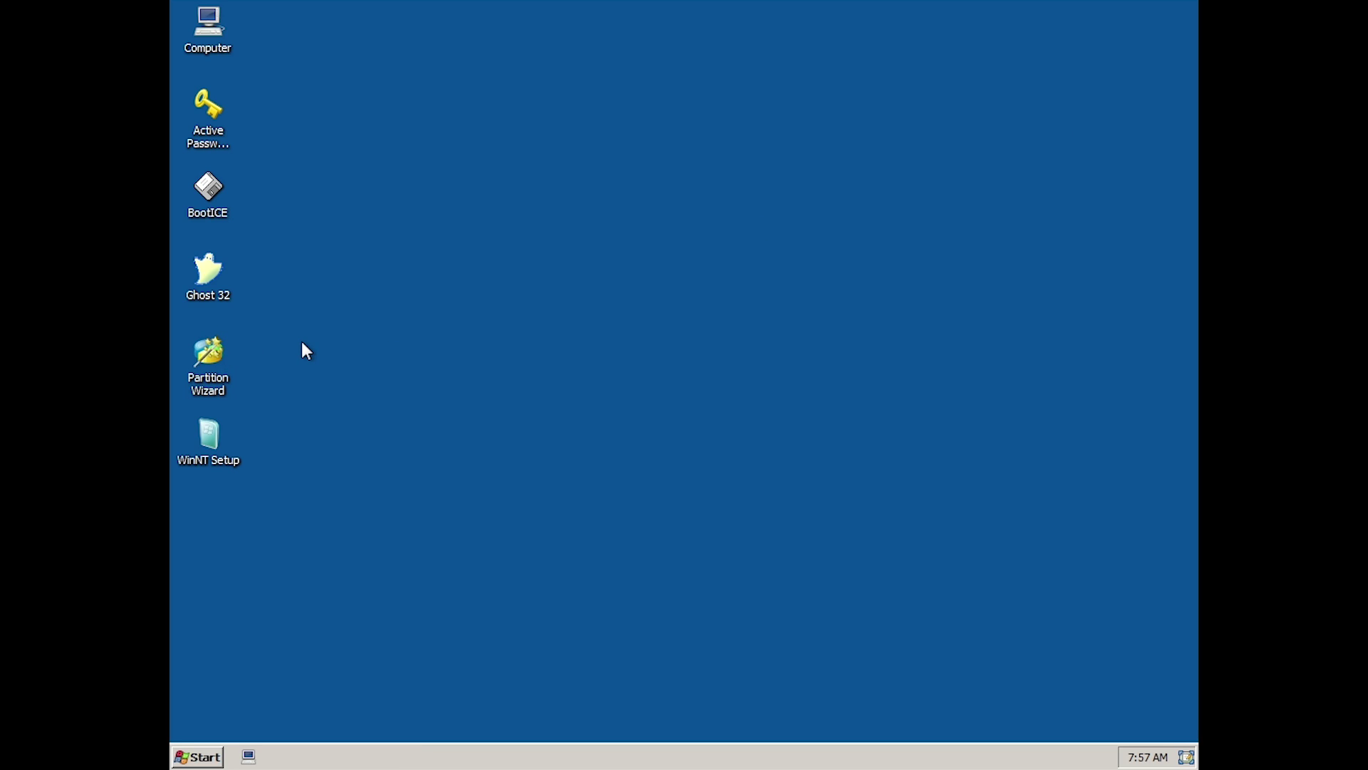
Launch WinNT Setup, view the file selection for its unattended-installation option, and cancel it.
double_click(211, 435)
drag(507, 134, 494, 142)
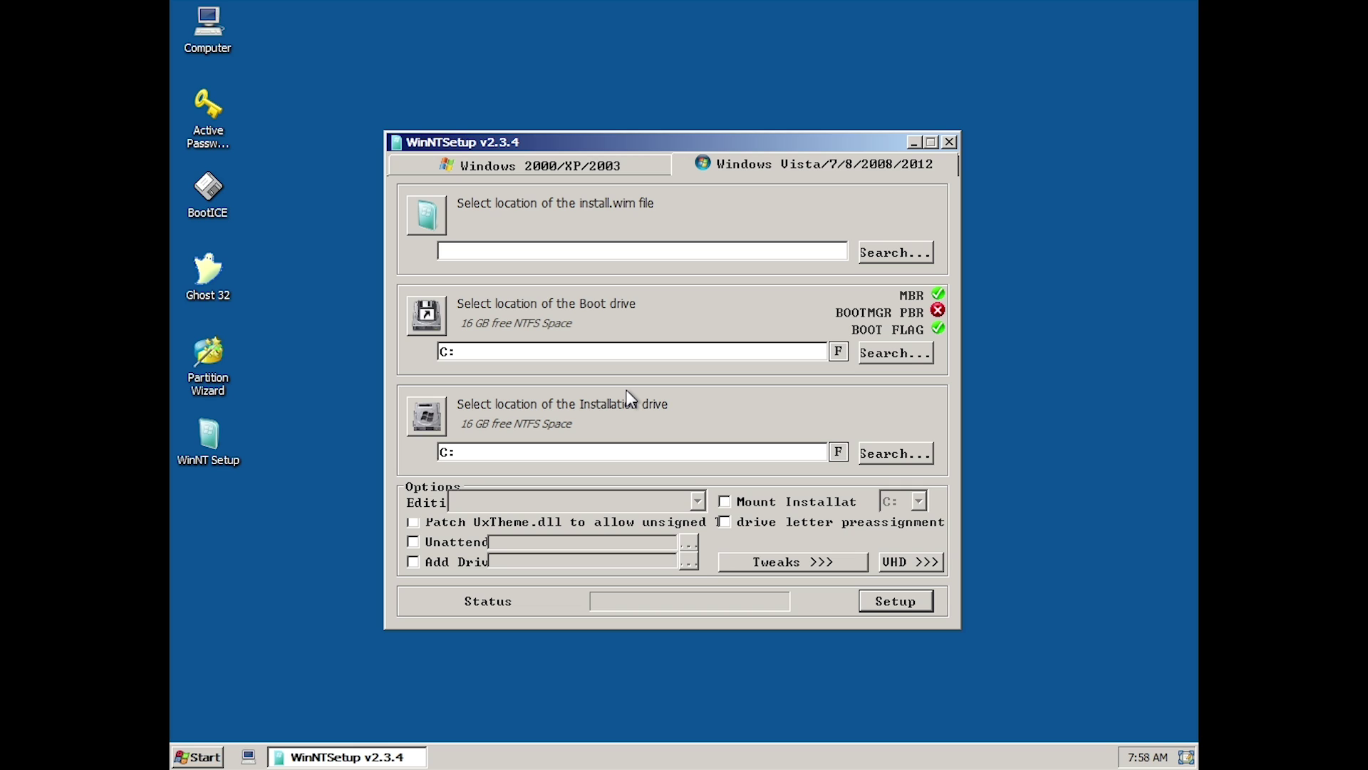
click(415, 542)
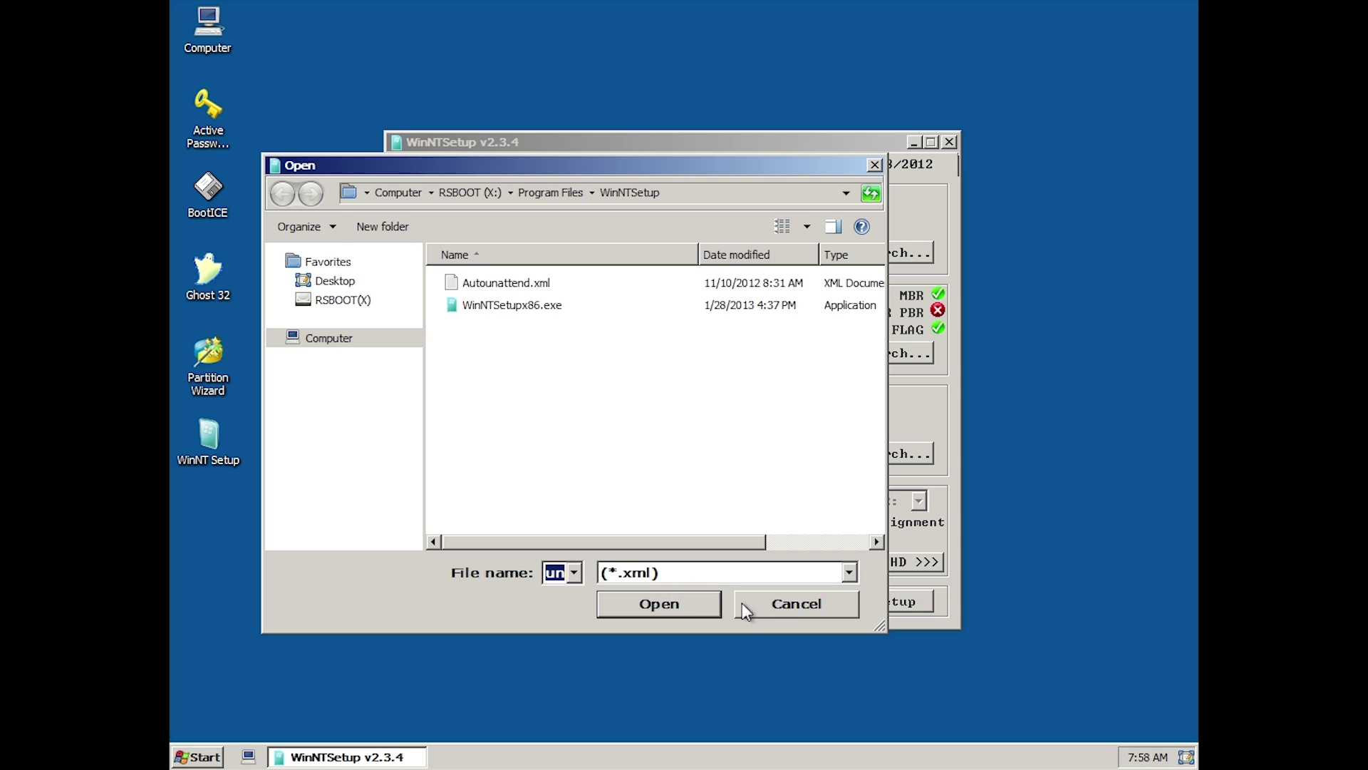
click(774, 605)
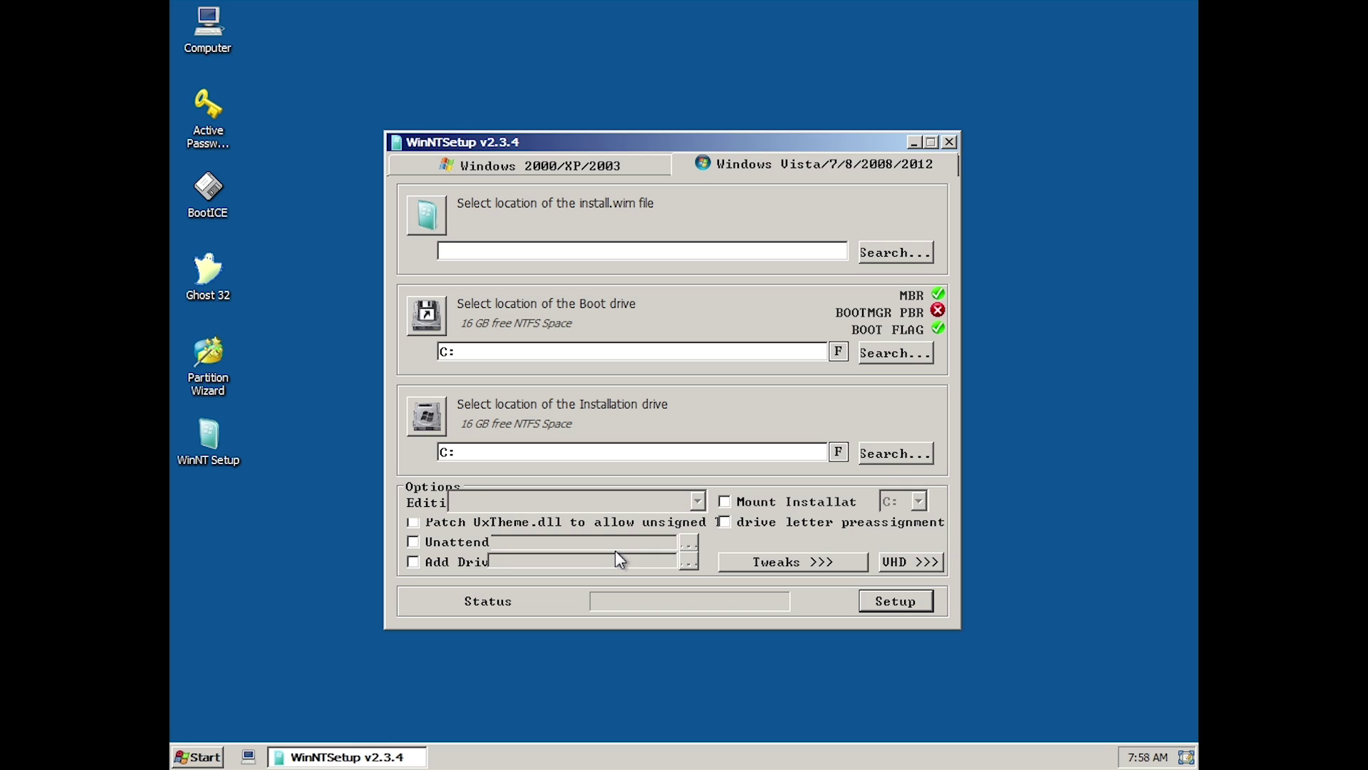
Look through WinNTSetup's Explorer and system tweaks and its virtual hard disk options, closing each window.
click(742, 563)
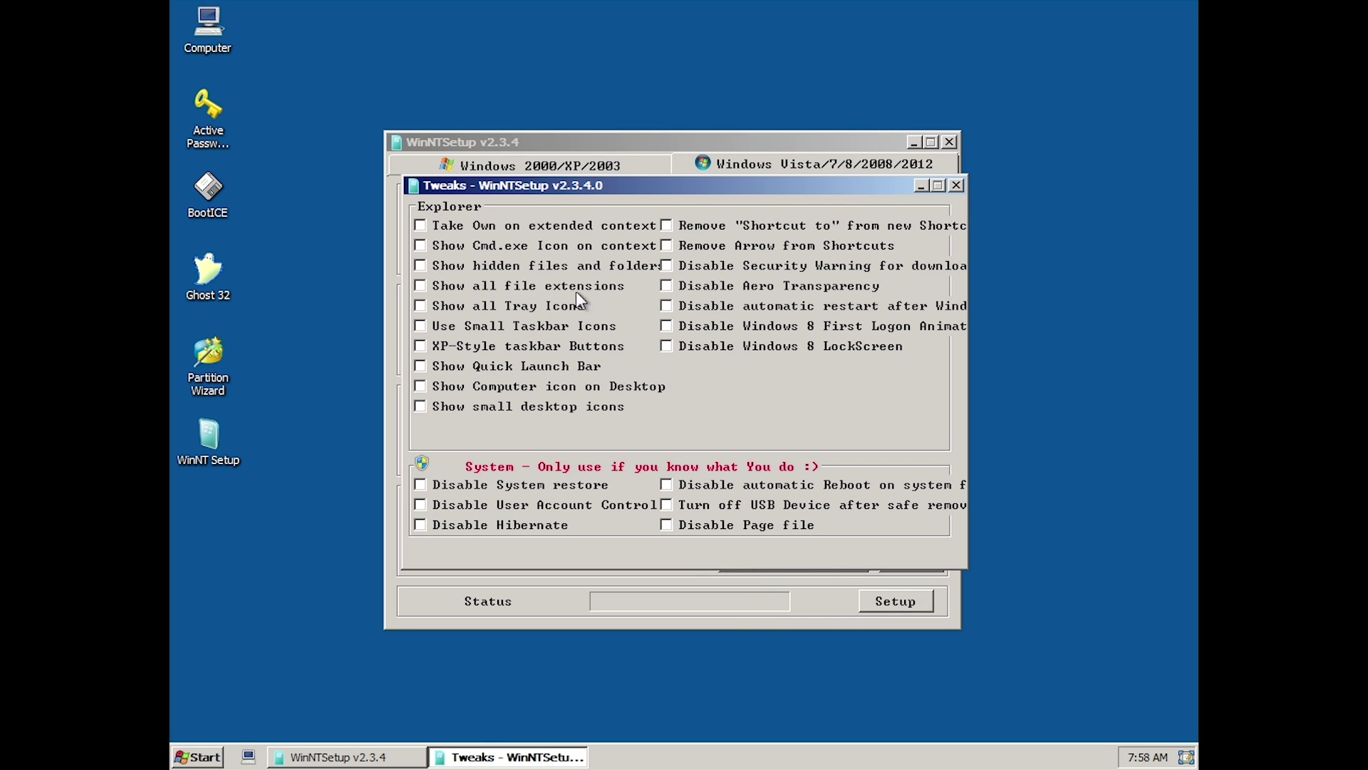
mouse_move(506, 187)
mouse_down()
mouse_move(513, 216)
mouse_move(497, 191)
mouse_up()
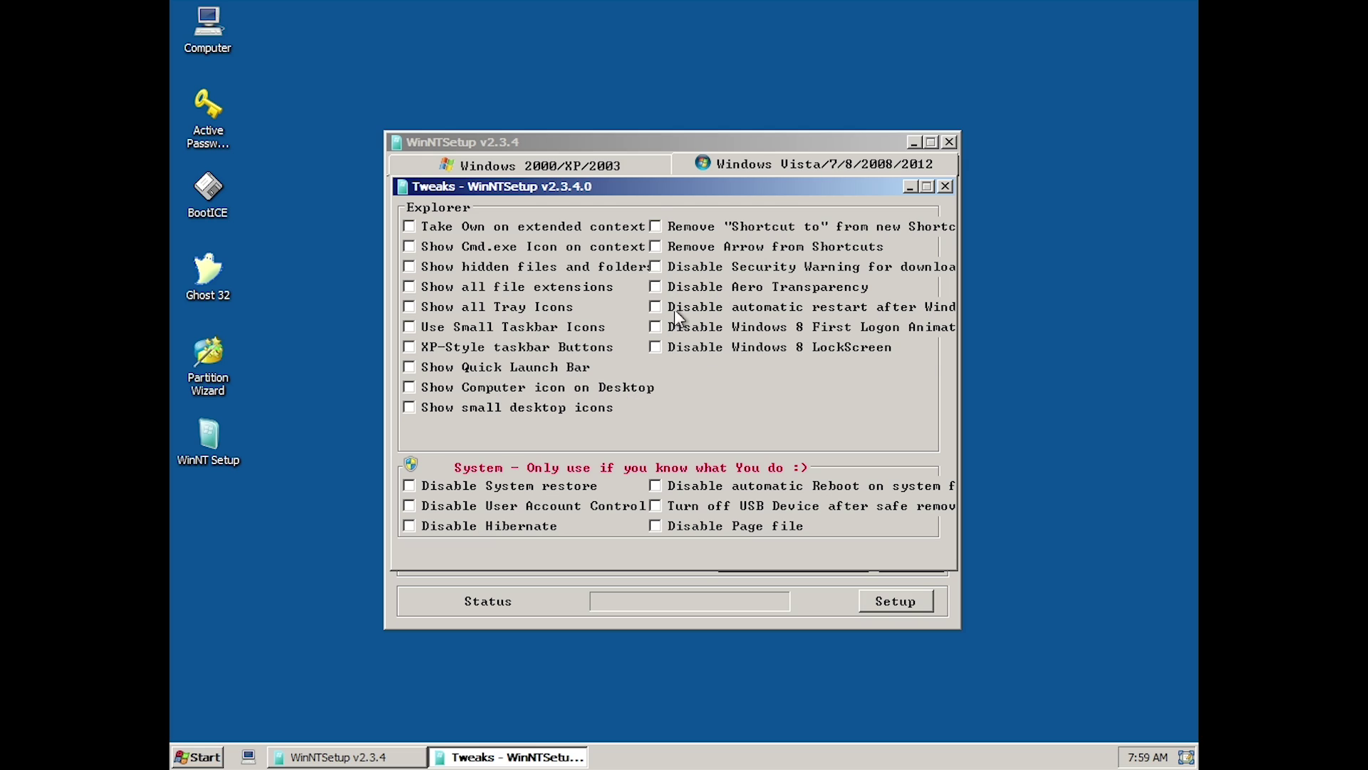
click(946, 186)
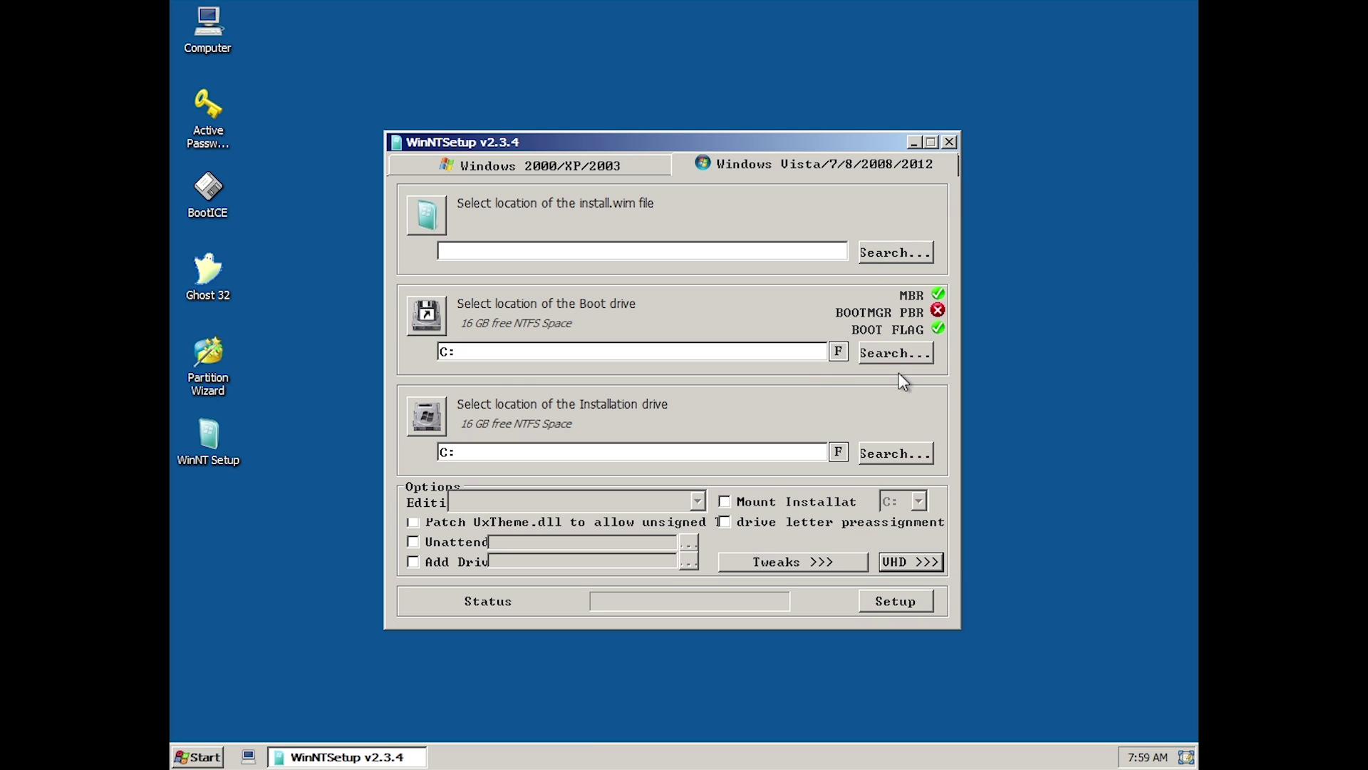
click(909, 561)
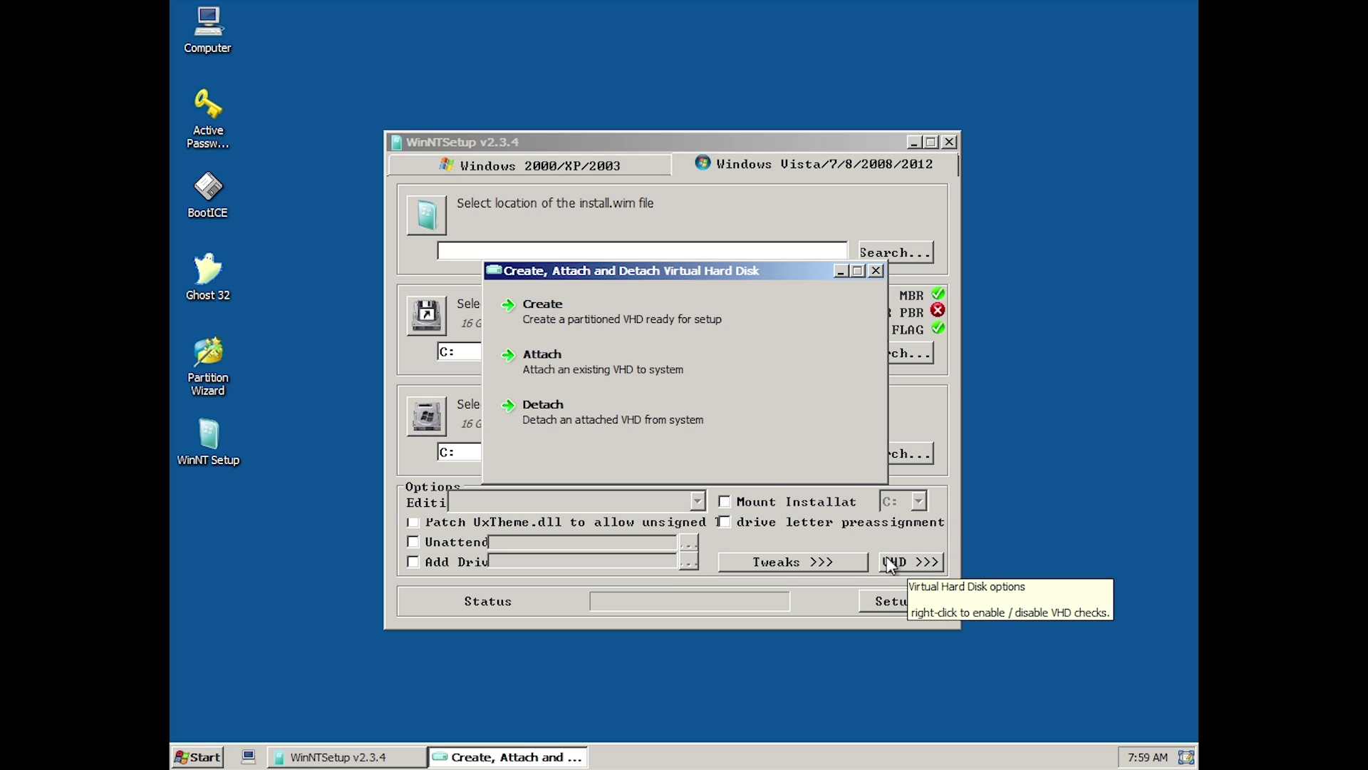
click(876, 271)
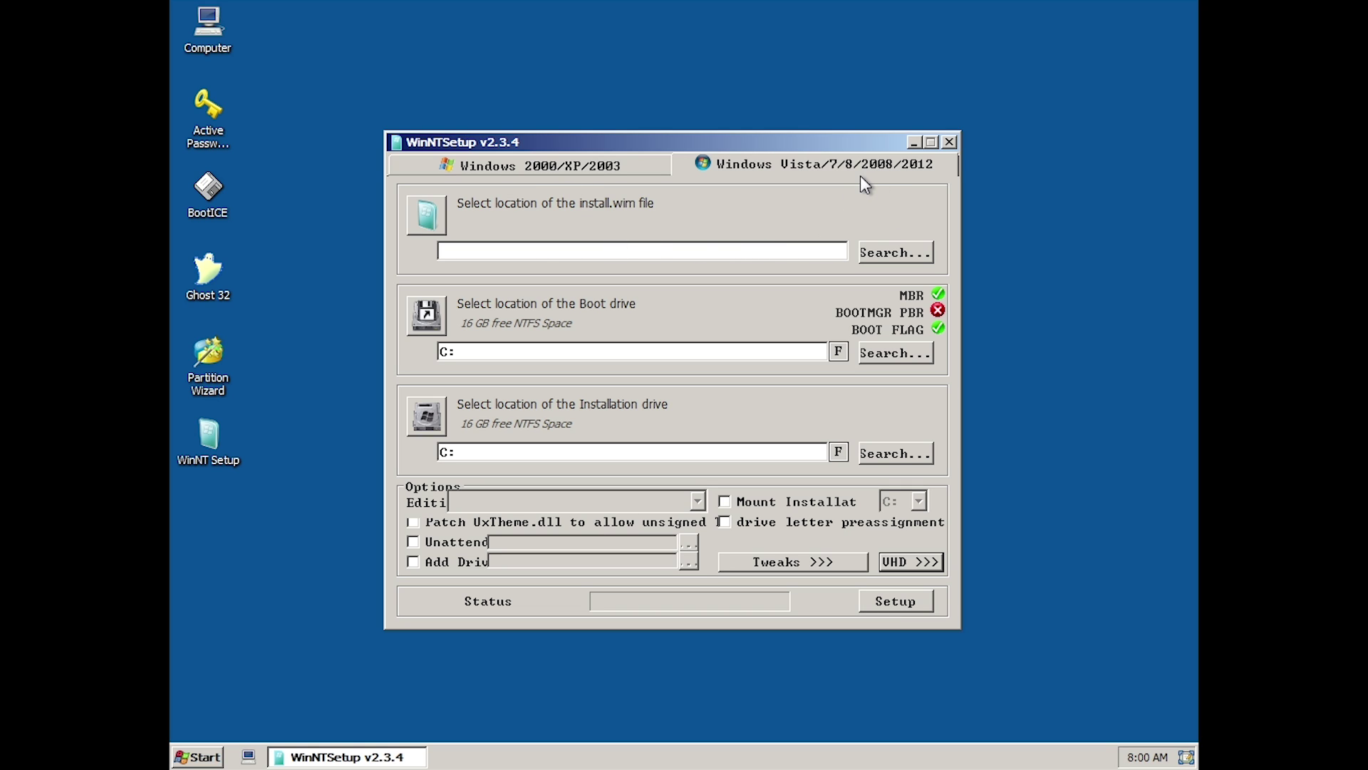
Compare the setup options for Windows 2000/XP/2003 and Windows Vista/7/8/2008/2012, and close WinNTSetup.
click(509, 167)
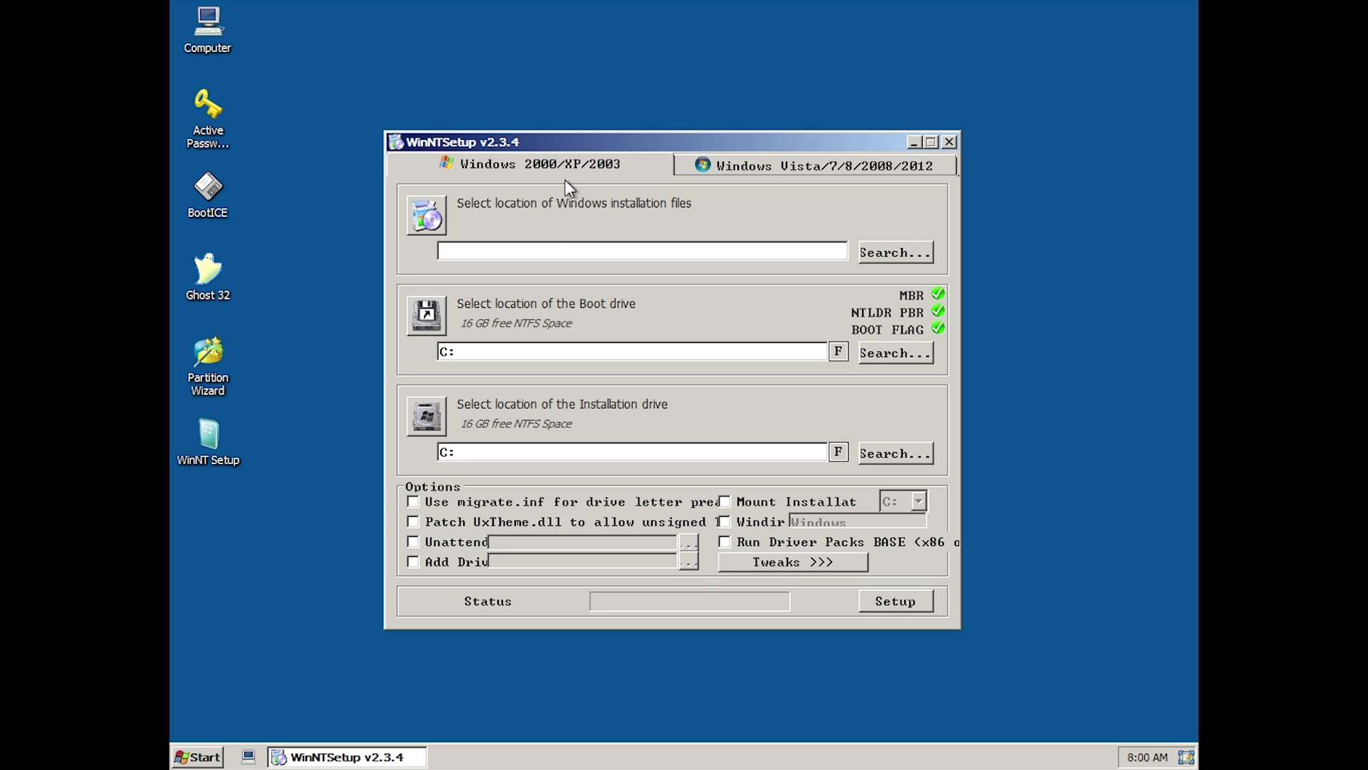
click(735, 160)
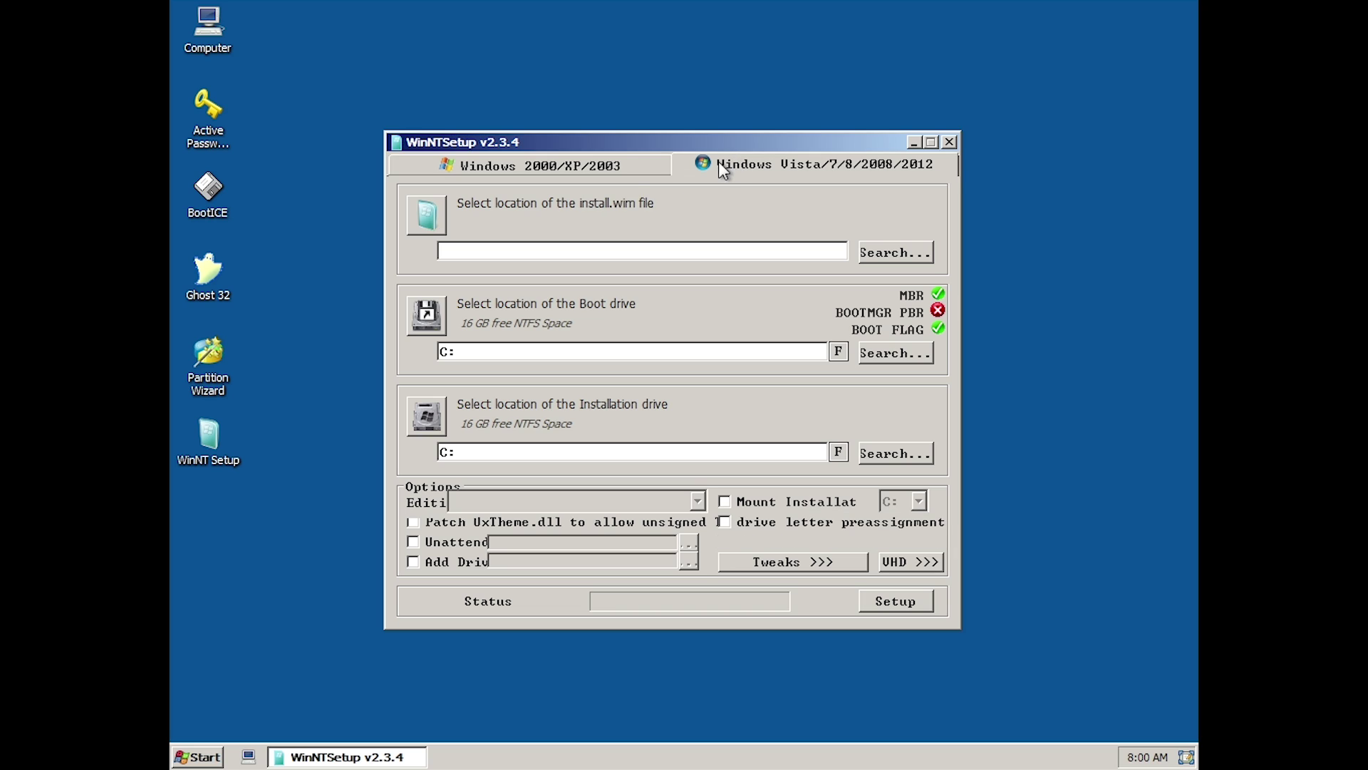
click(597, 162)
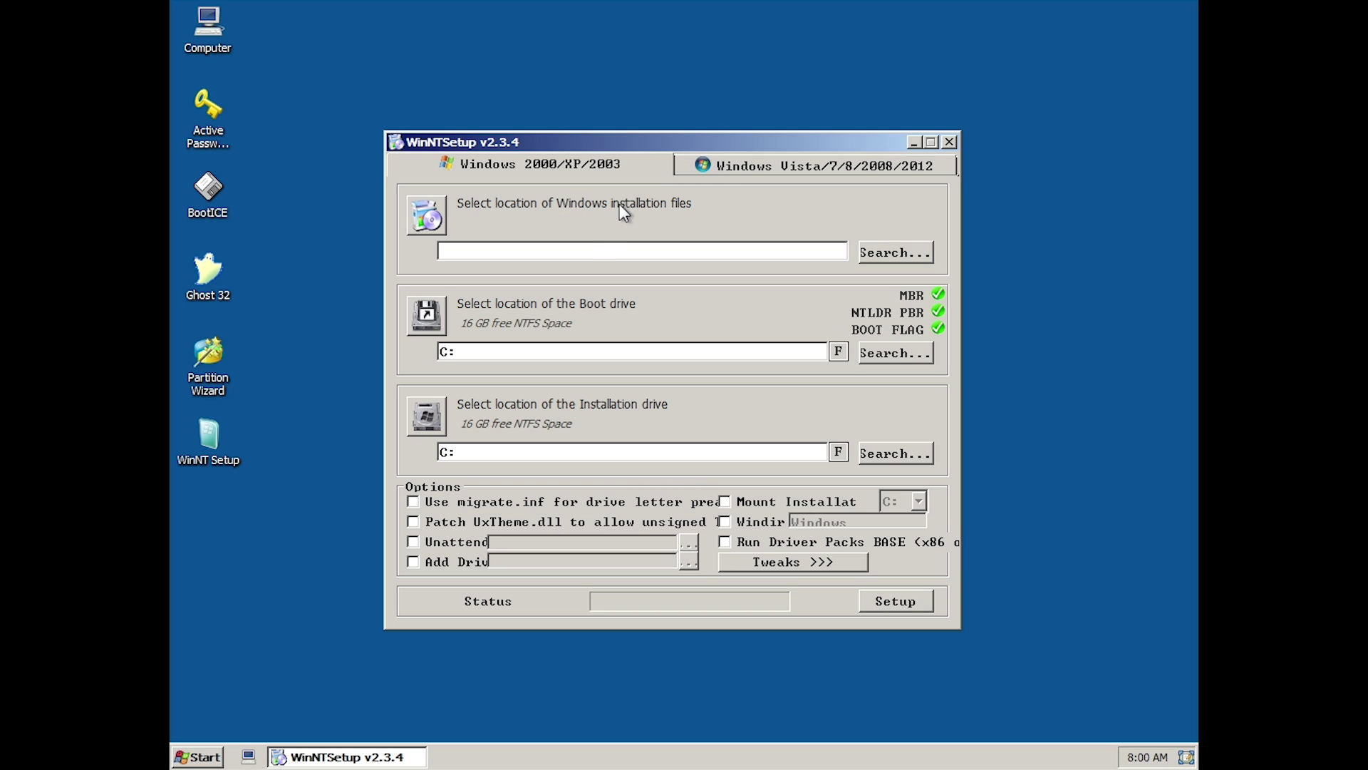
click(737, 167)
click(551, 168)
click(737, 180)
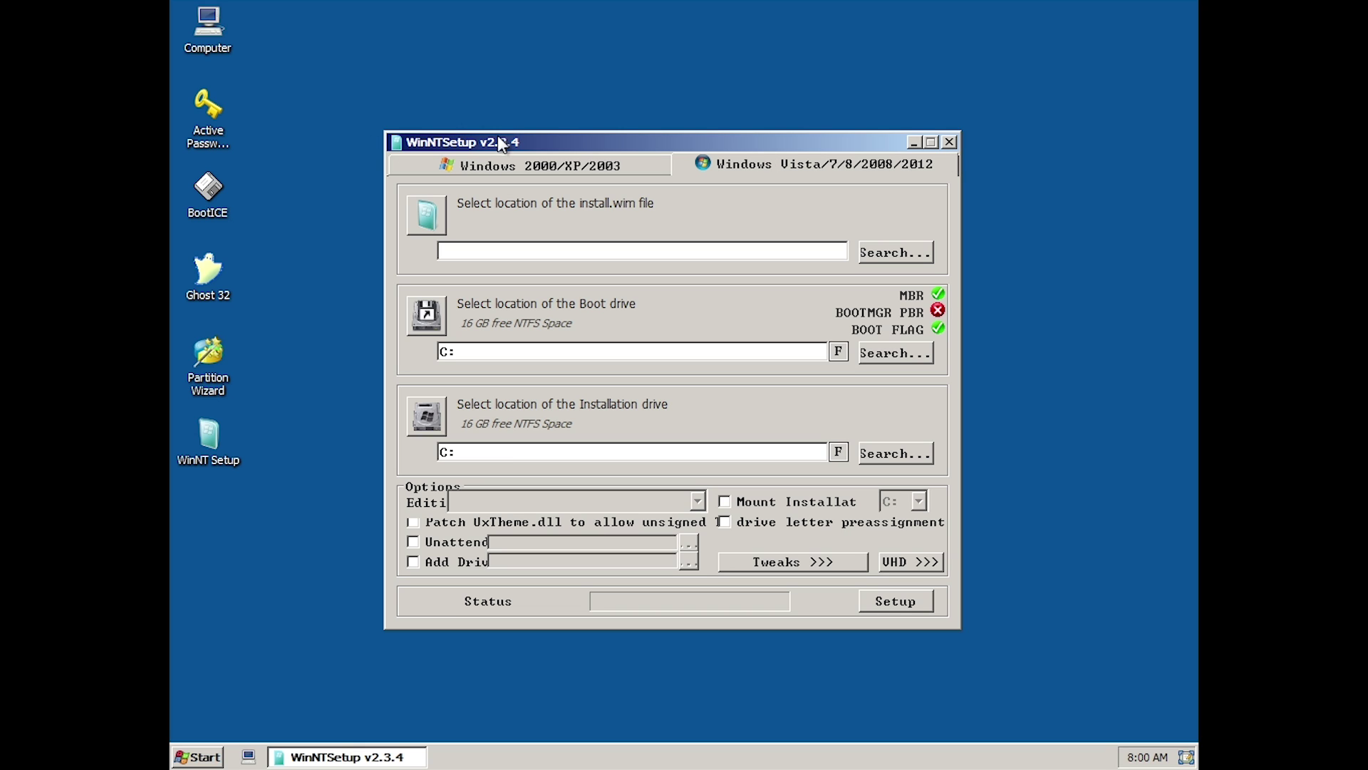
click(949, 142)
drag(385, 504, 169, 71)
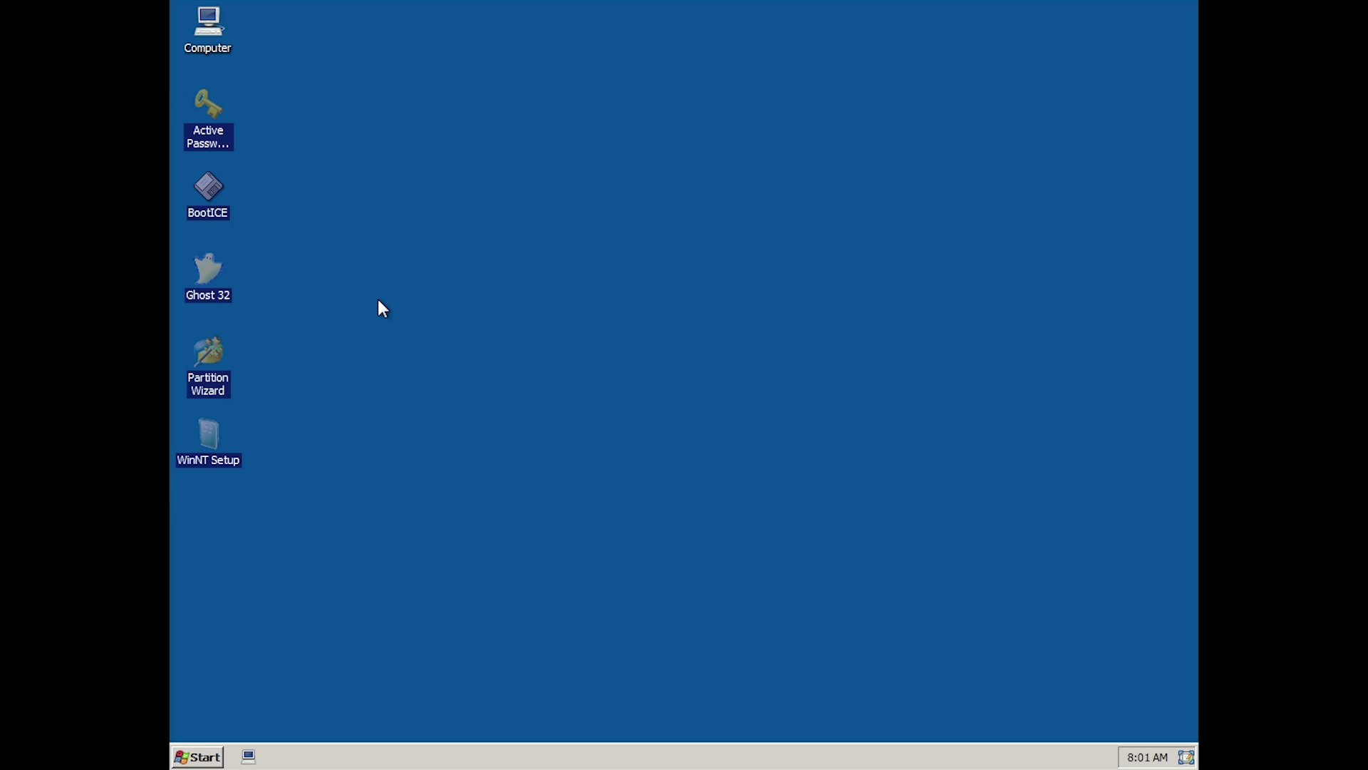
click(377, 297)
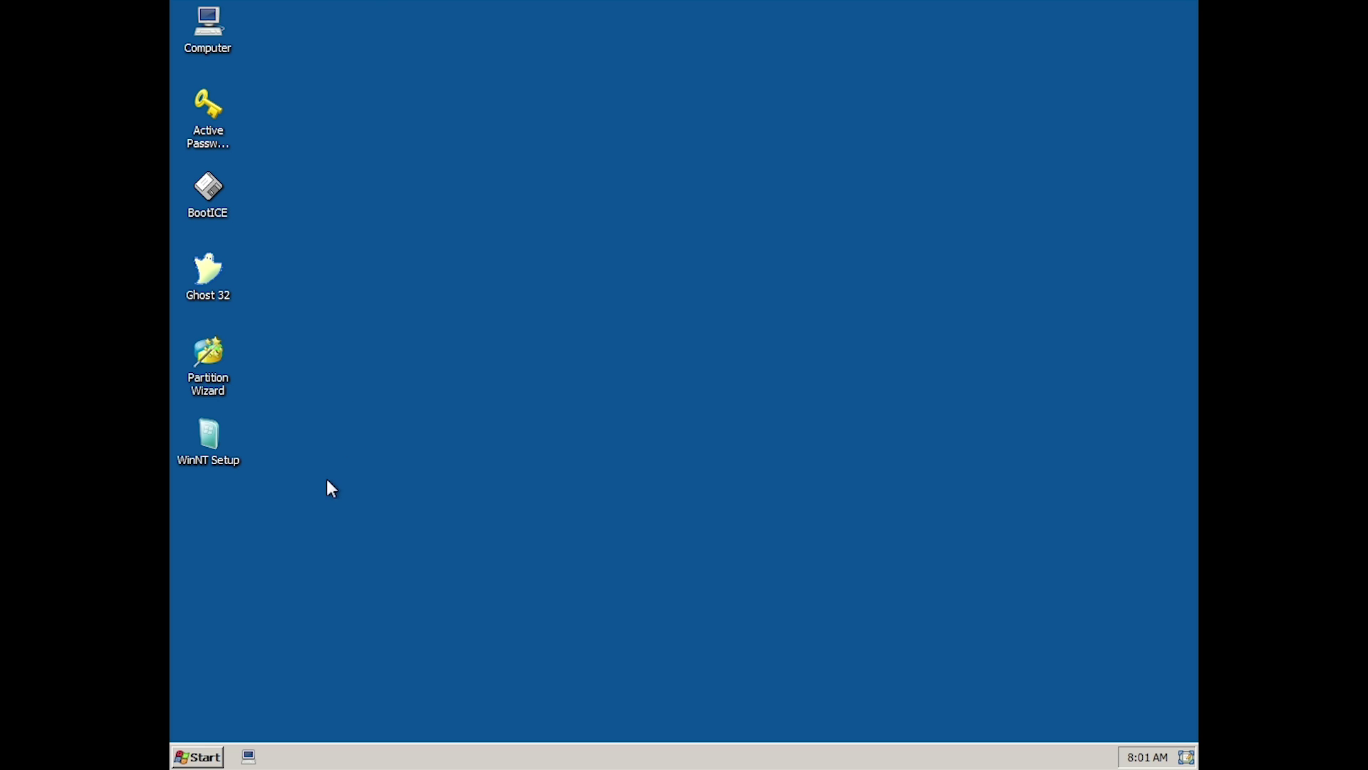
Open Explorer and view the root contents of Local Disk (C:) and RSBOOT (X:).
click(198, 757)
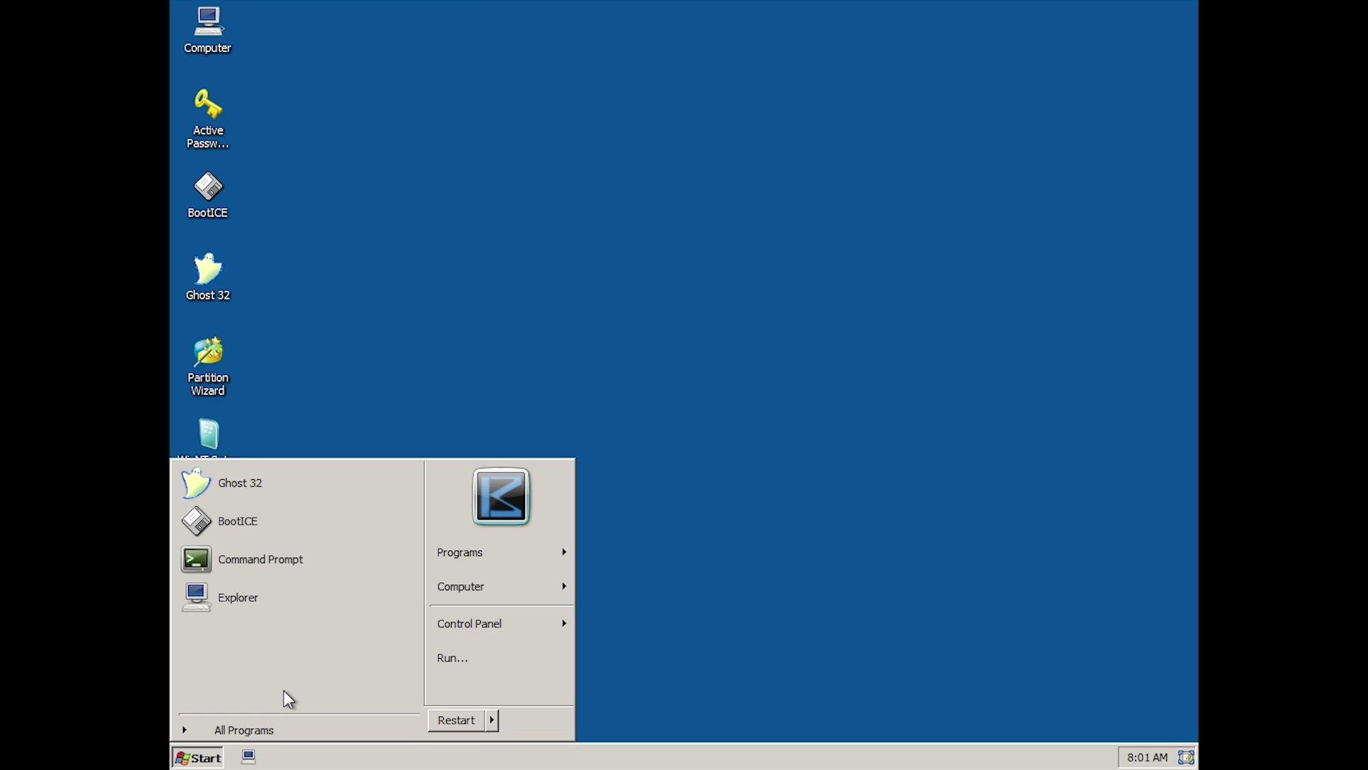
click(200, 603)
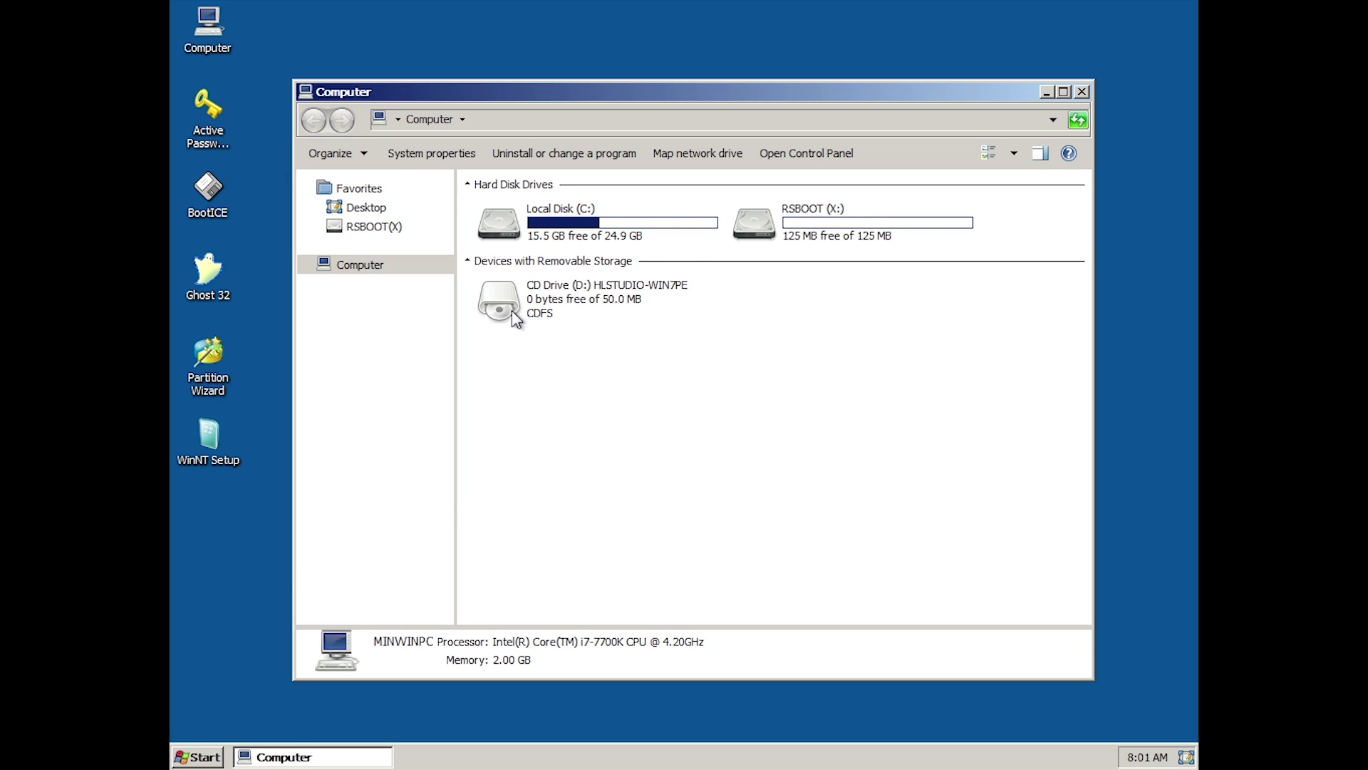
double_click(495, 231)
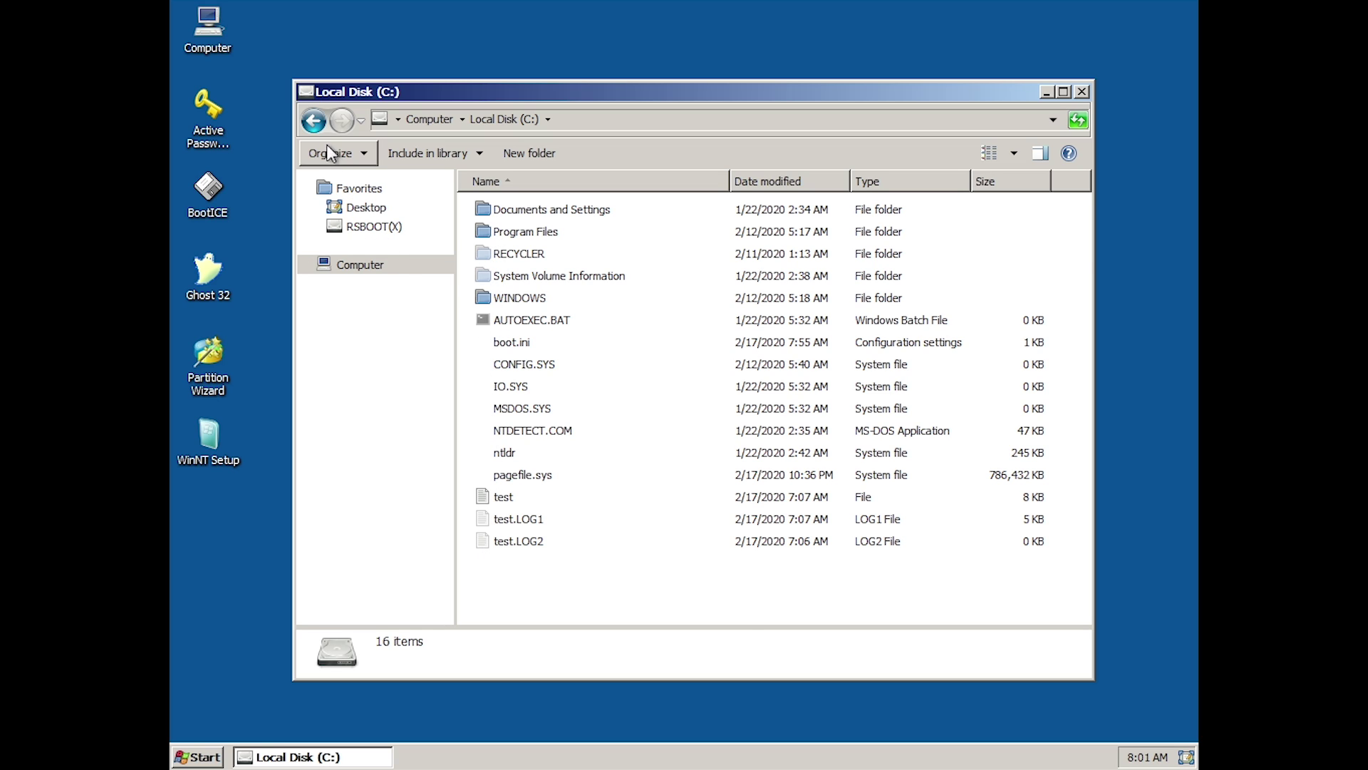
click(314, 120)
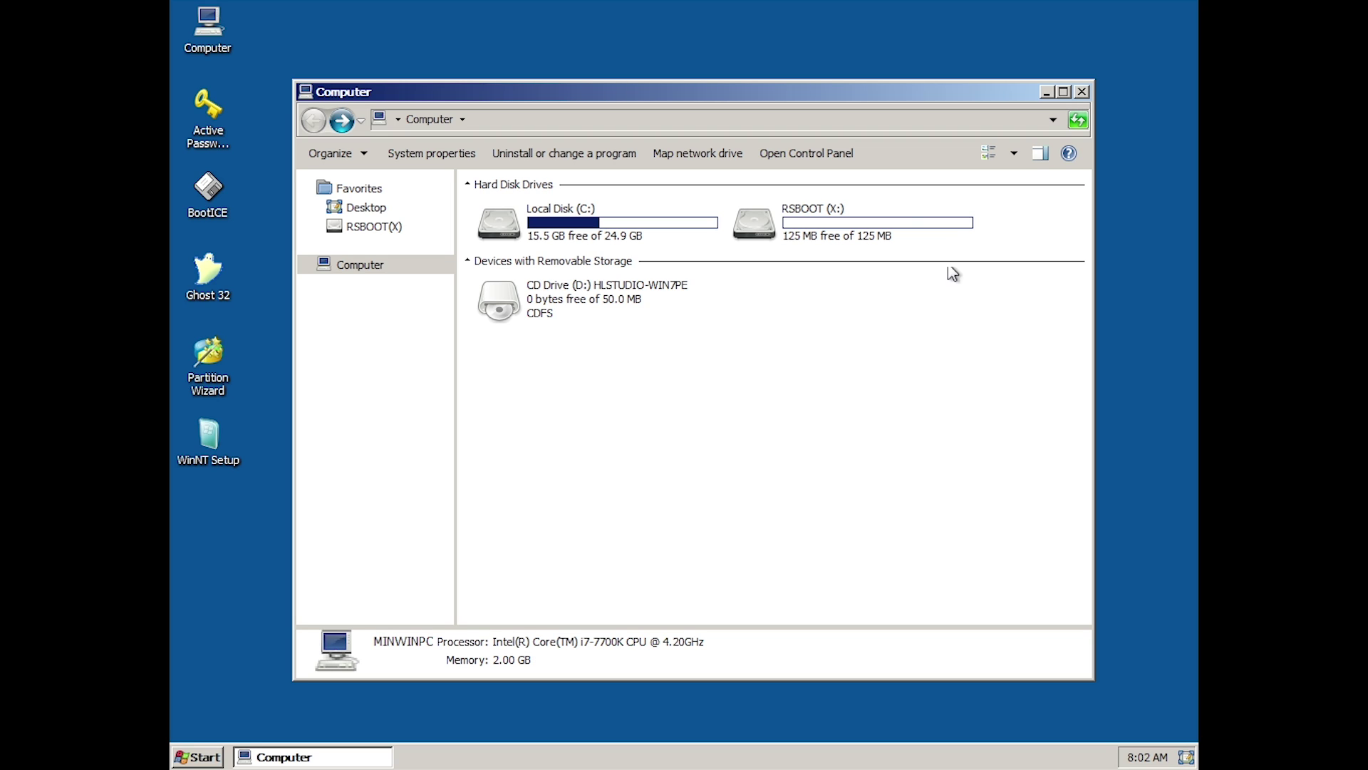
click(857, 228)
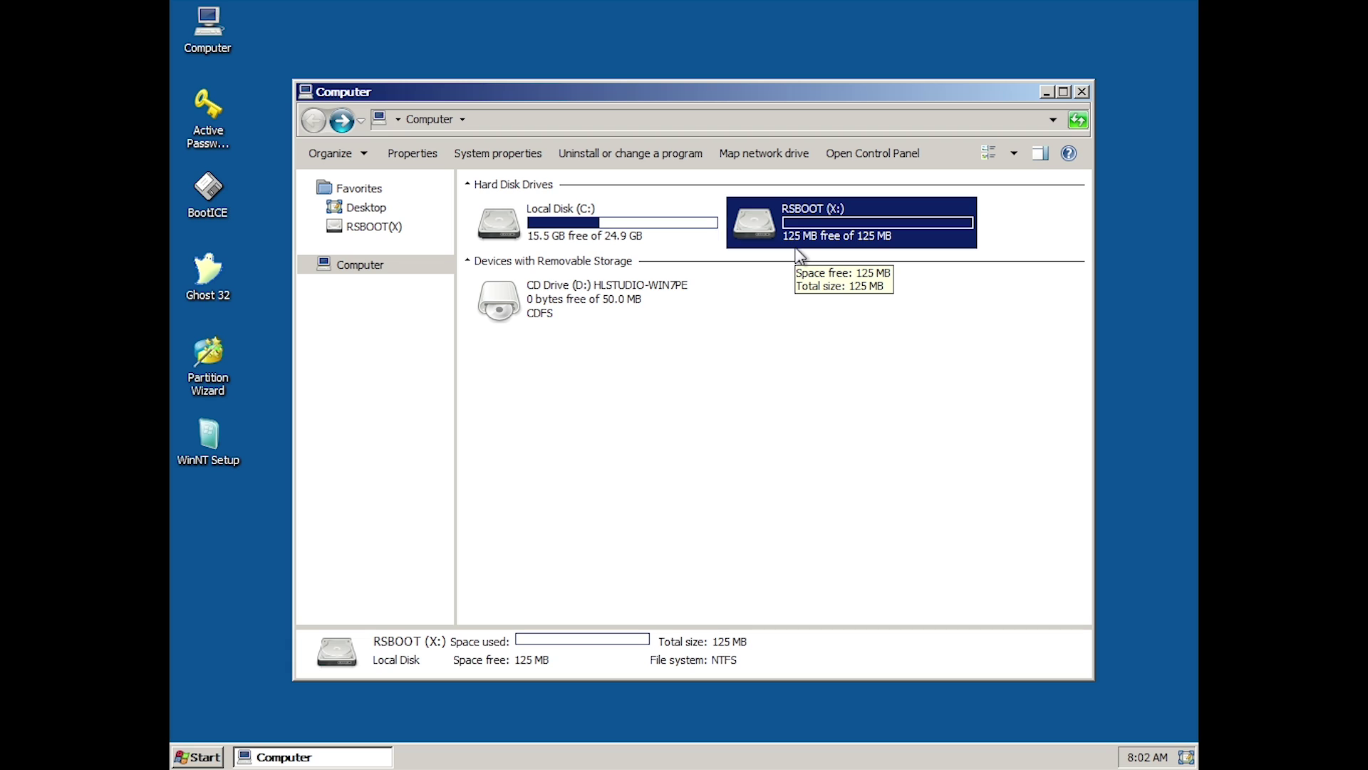
double_click(803, 227)
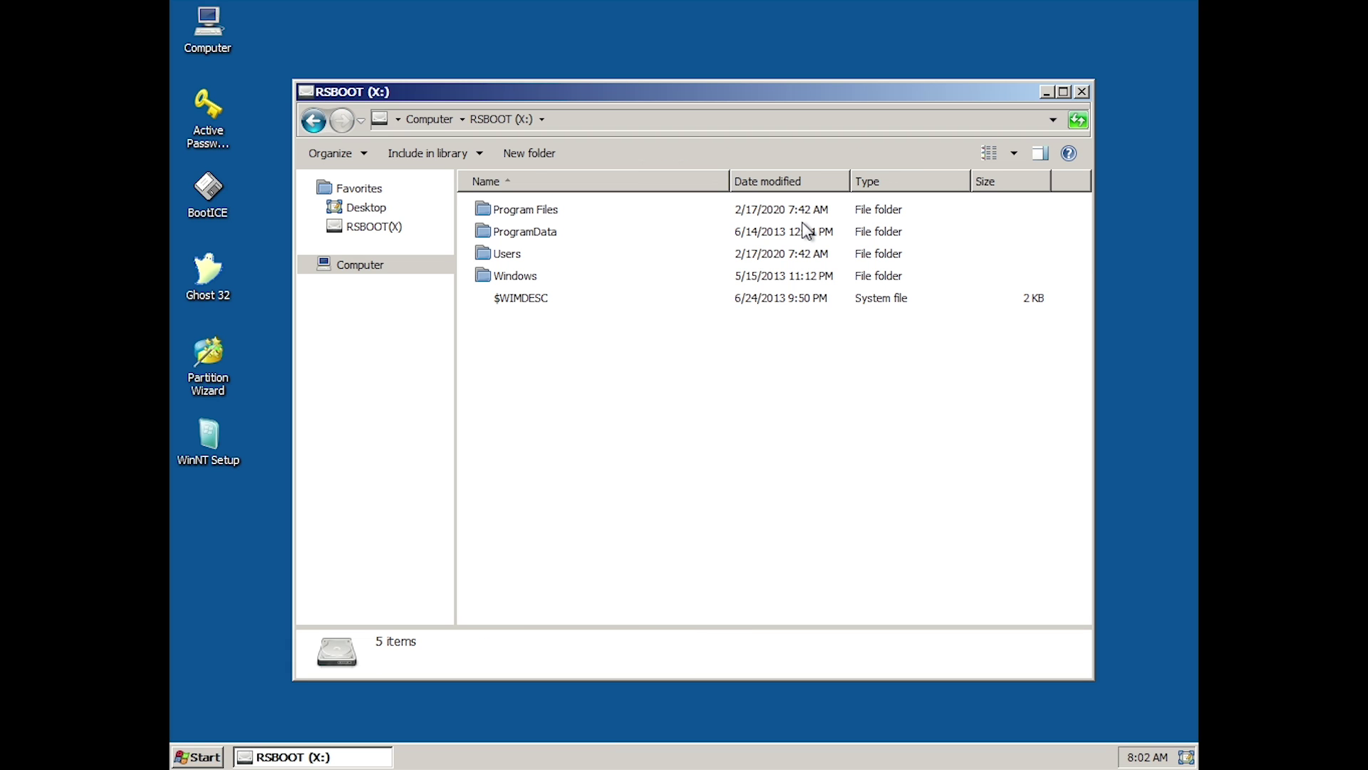
Browse the Program Files and Users folders on RSBOOT (X:), including the Default profile folder, and return to the drive's root.
drag(531, 359, 529, 332)
double_click(528, 211)
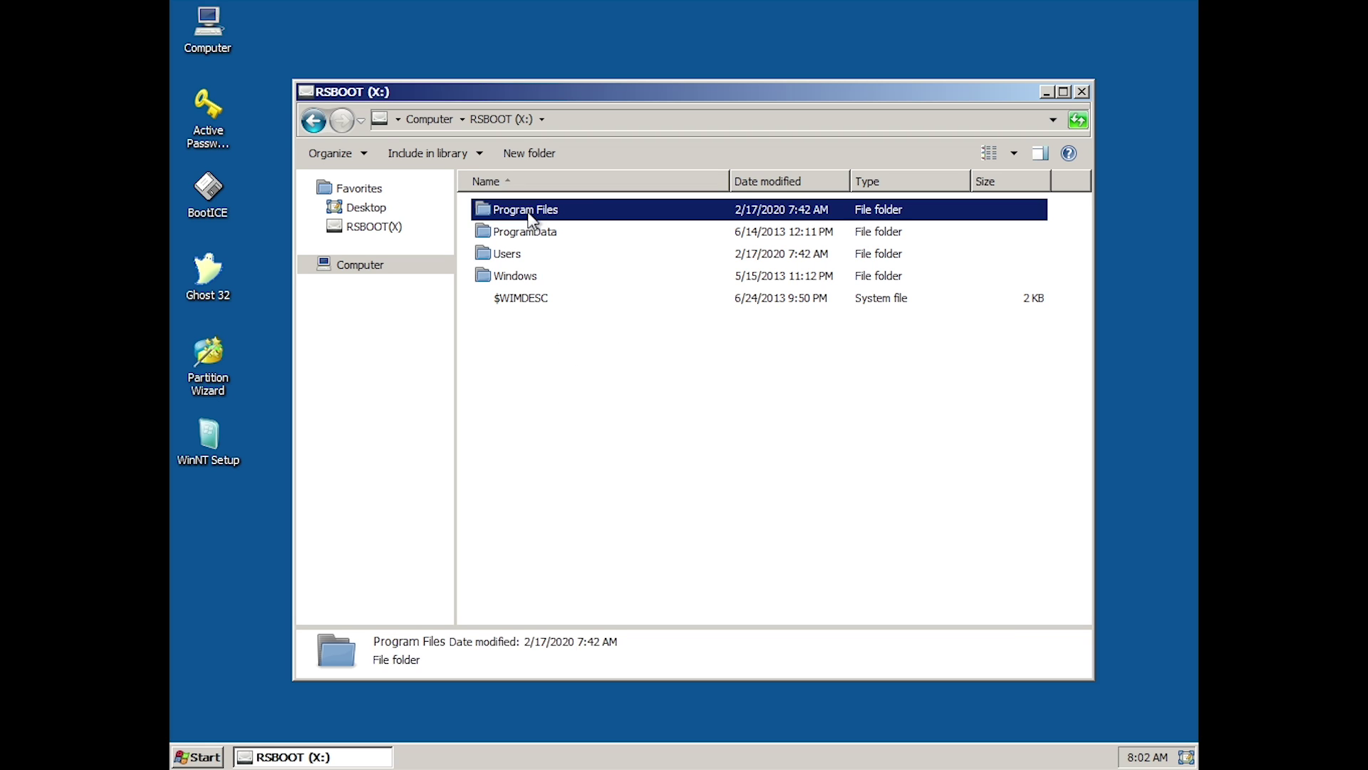
click(314, 122)
double_click(509, 254)
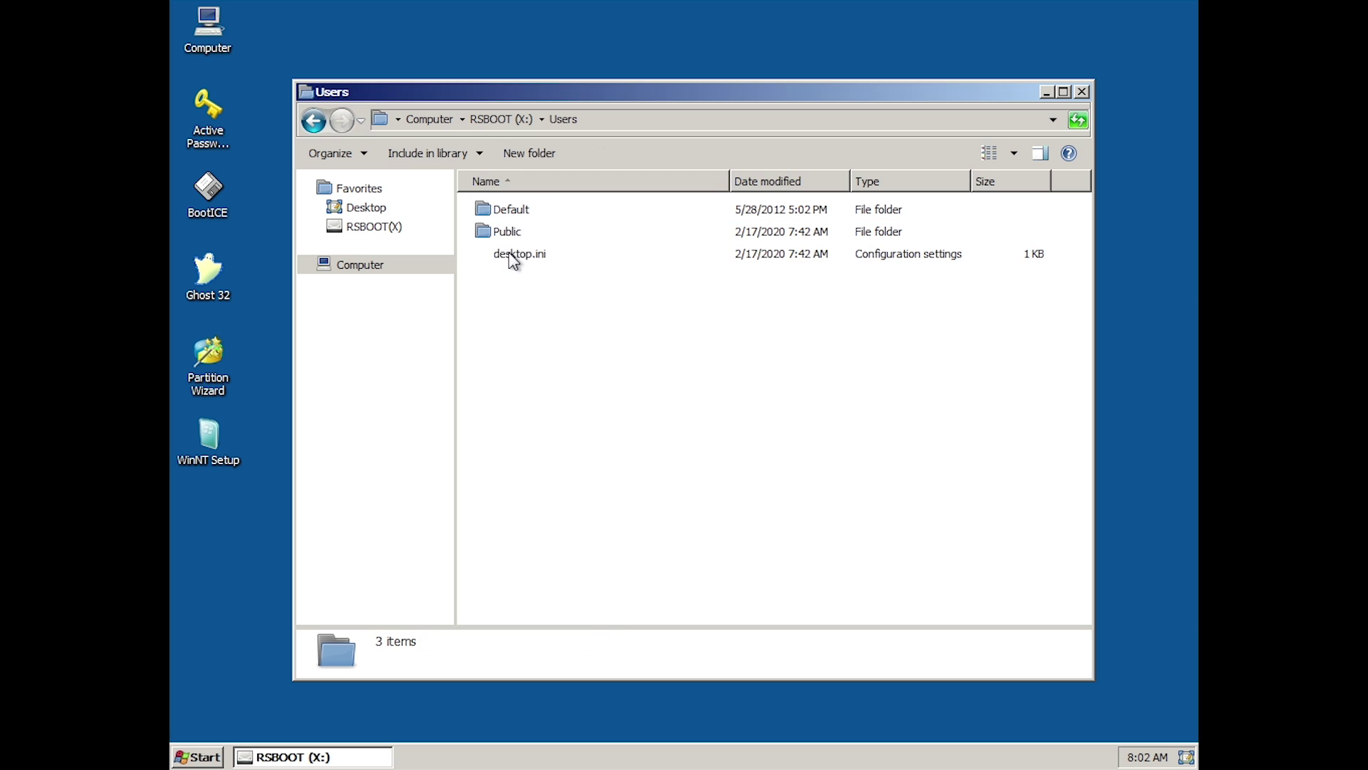
double_click(501, 210)
click(314, 121)
click(313, 121)
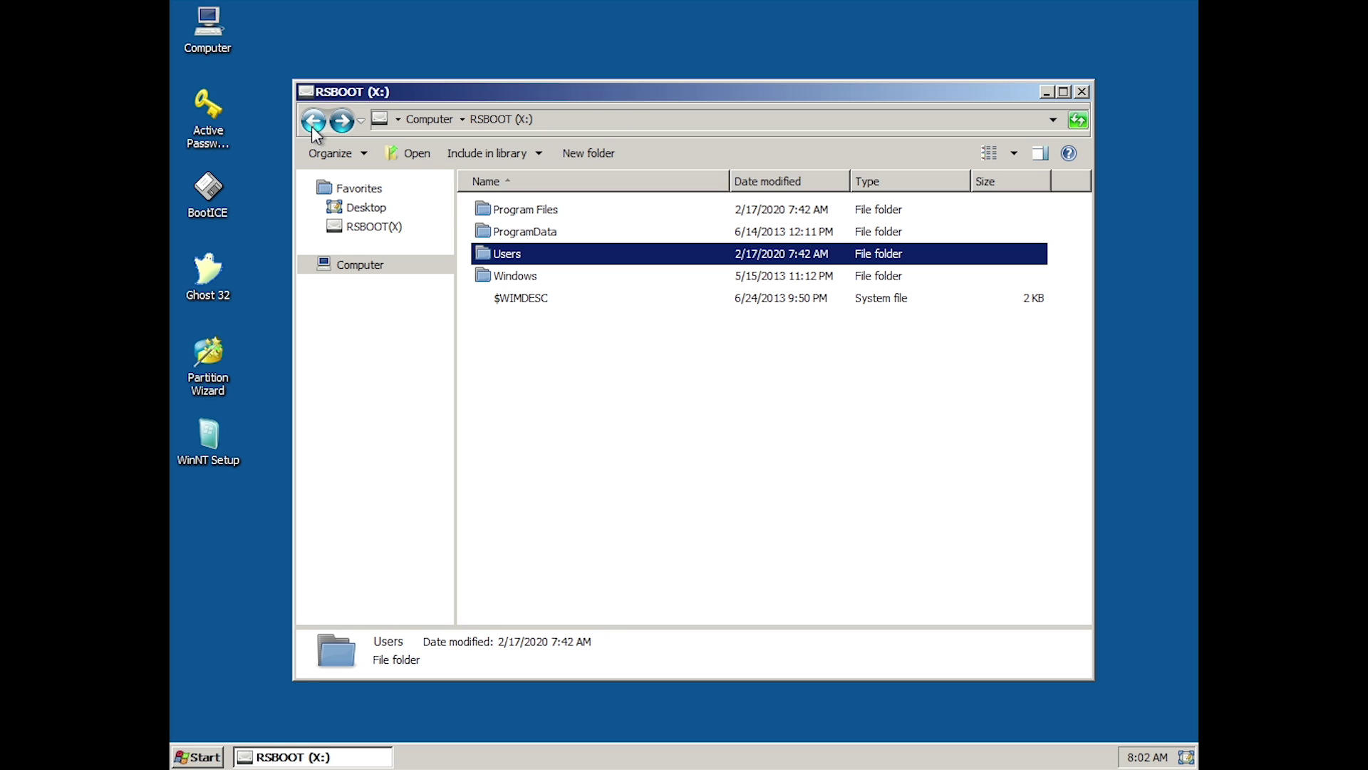
View the contents of the Windows folder on RSBOOT (X:) and check the folder's size and details.
double_click(527, 276)
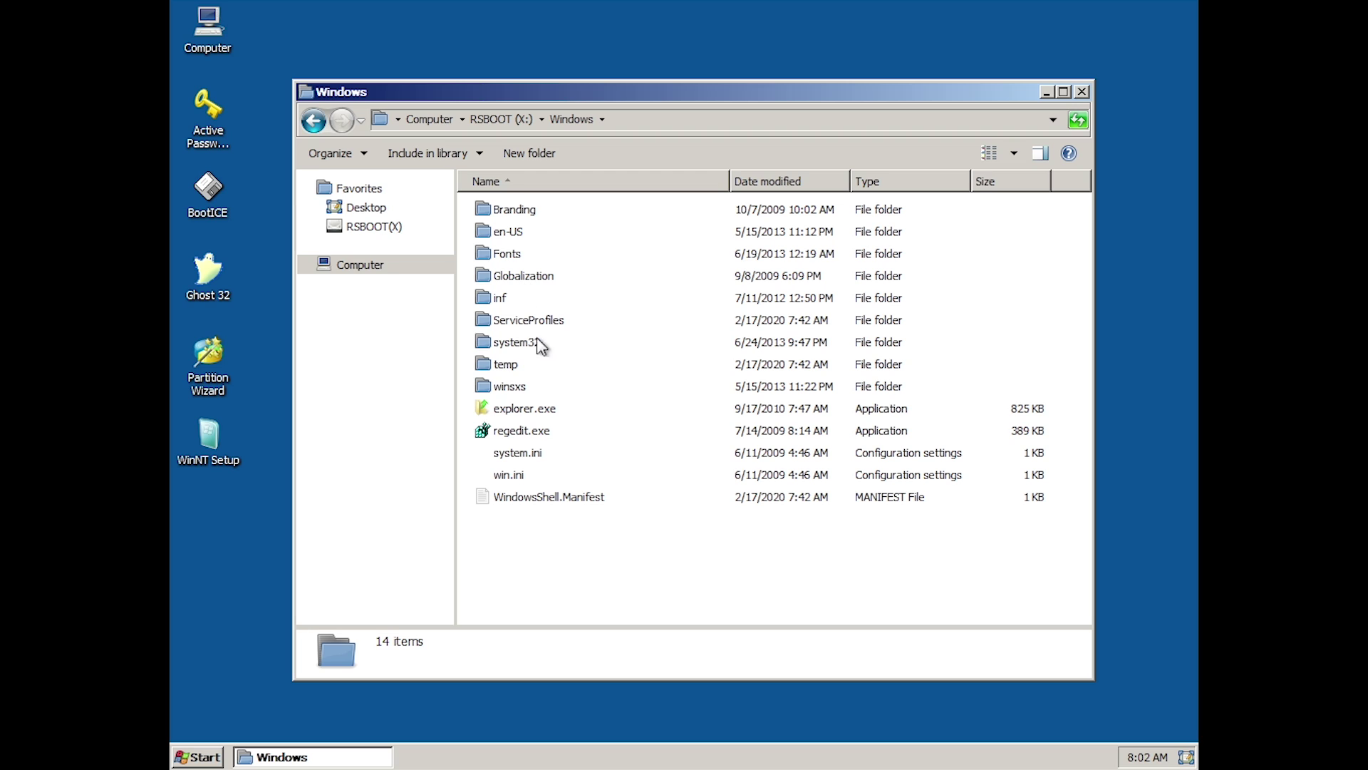
click(313, 121)
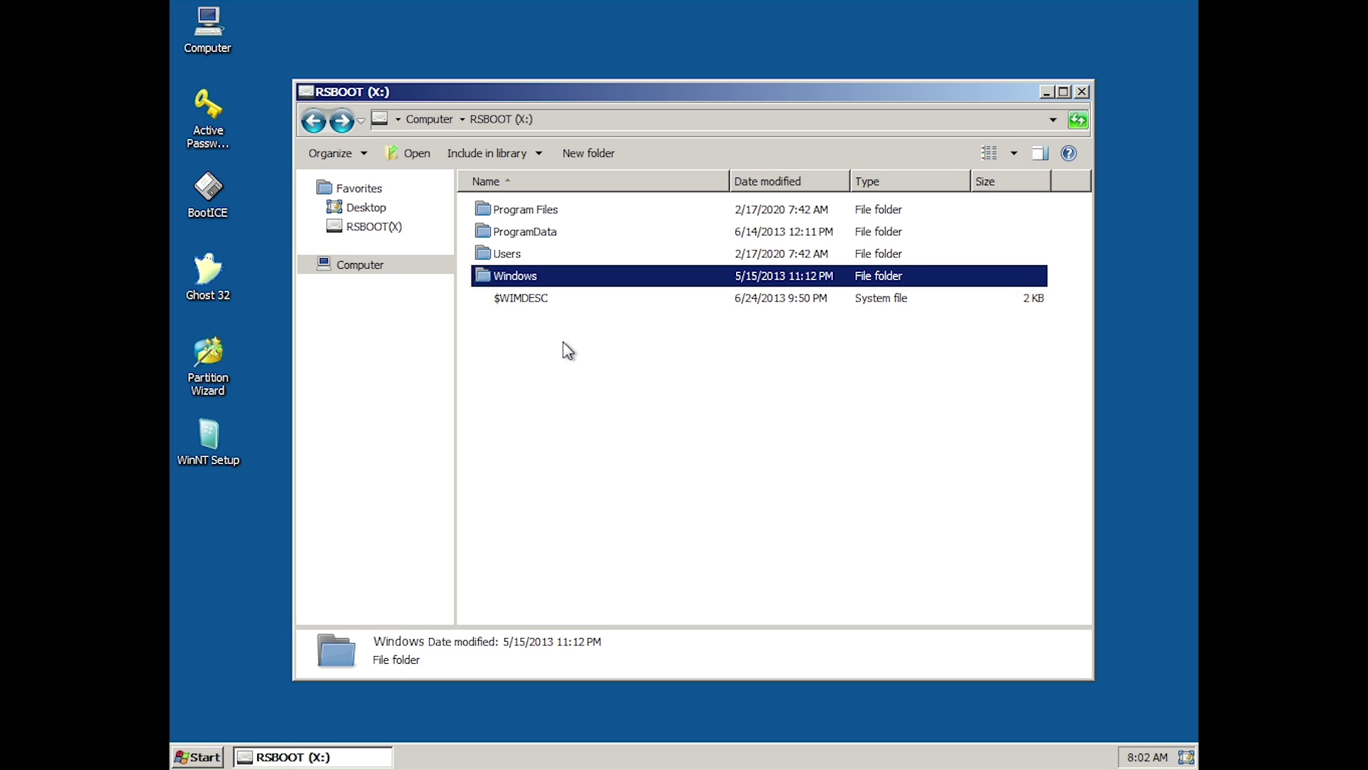
click(579, 355)
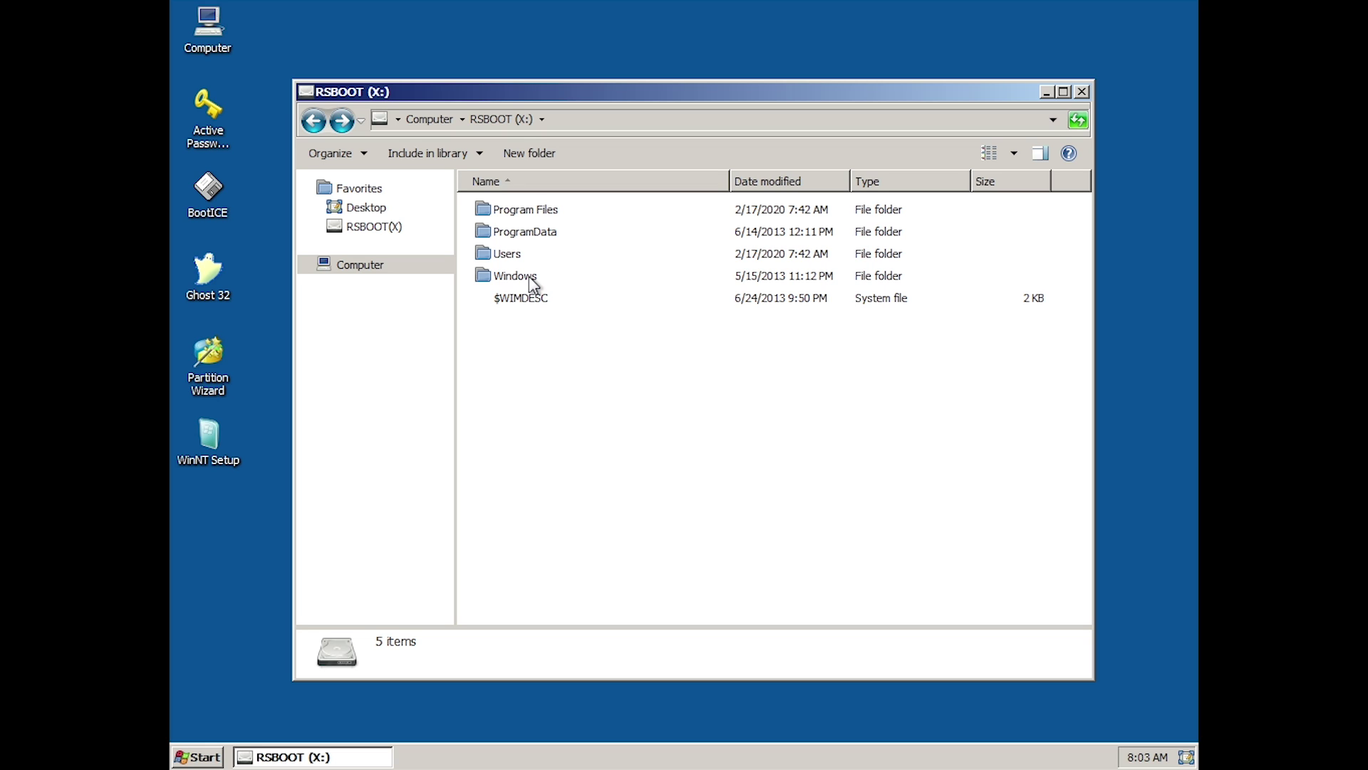
mouse_move(529, 276)
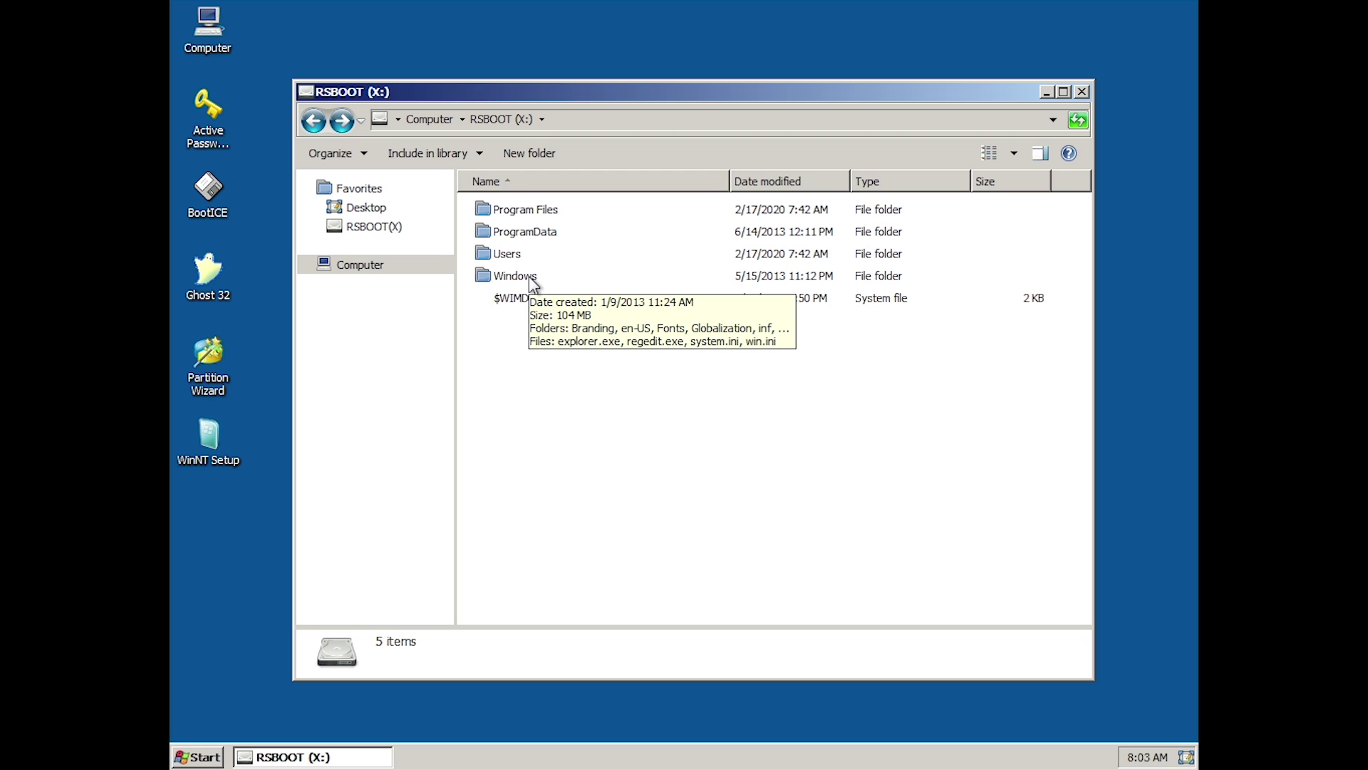
double_click(529, 275)
Try to run winver to show the Windows version information, and dismiss the message.
click(198, 757)
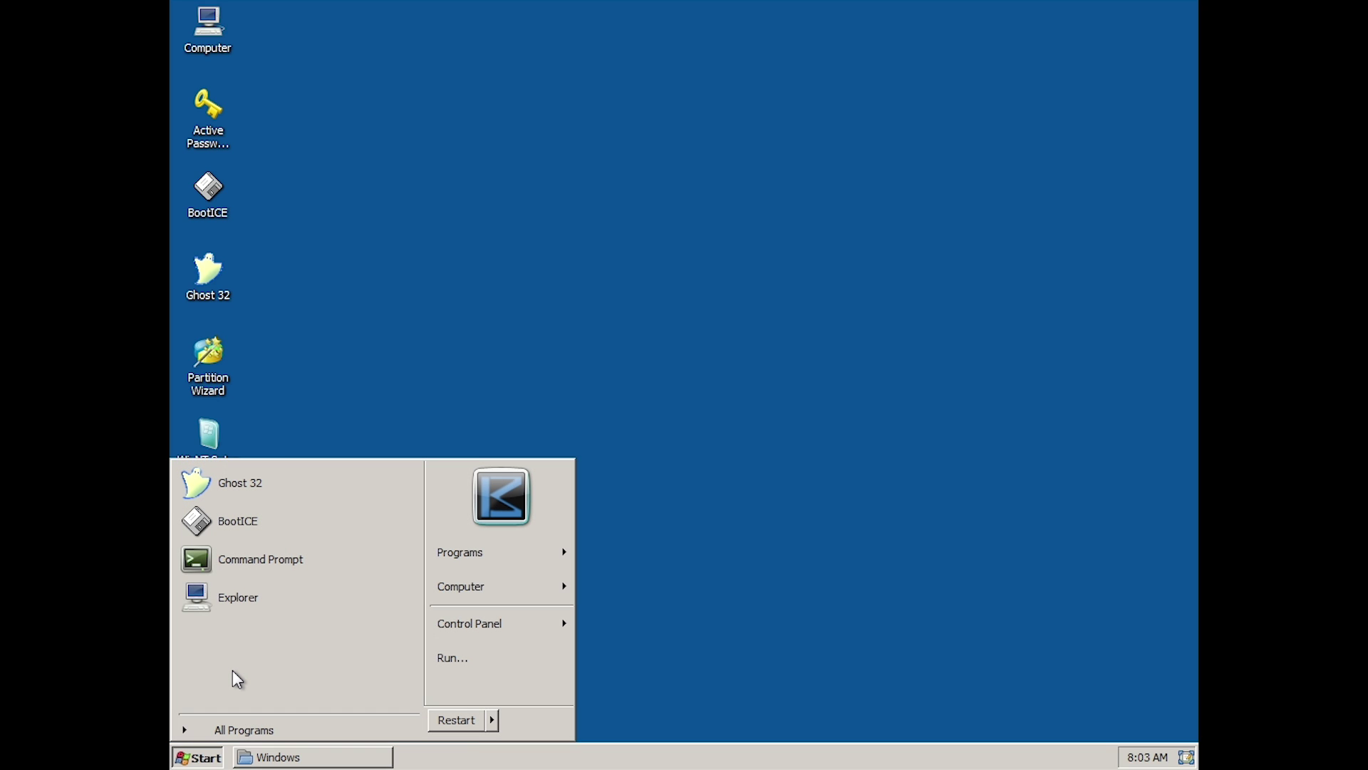
click(459, 661)
text(winver)
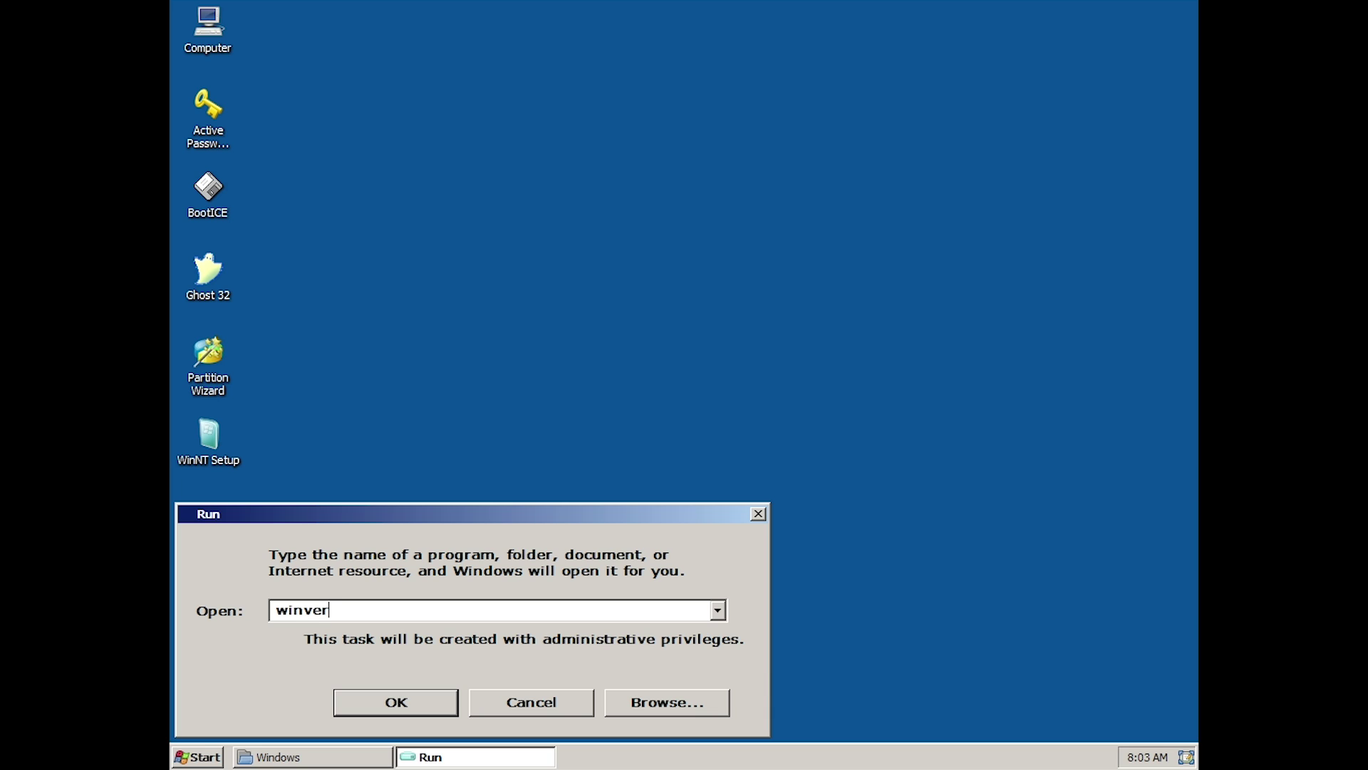
key(Return)
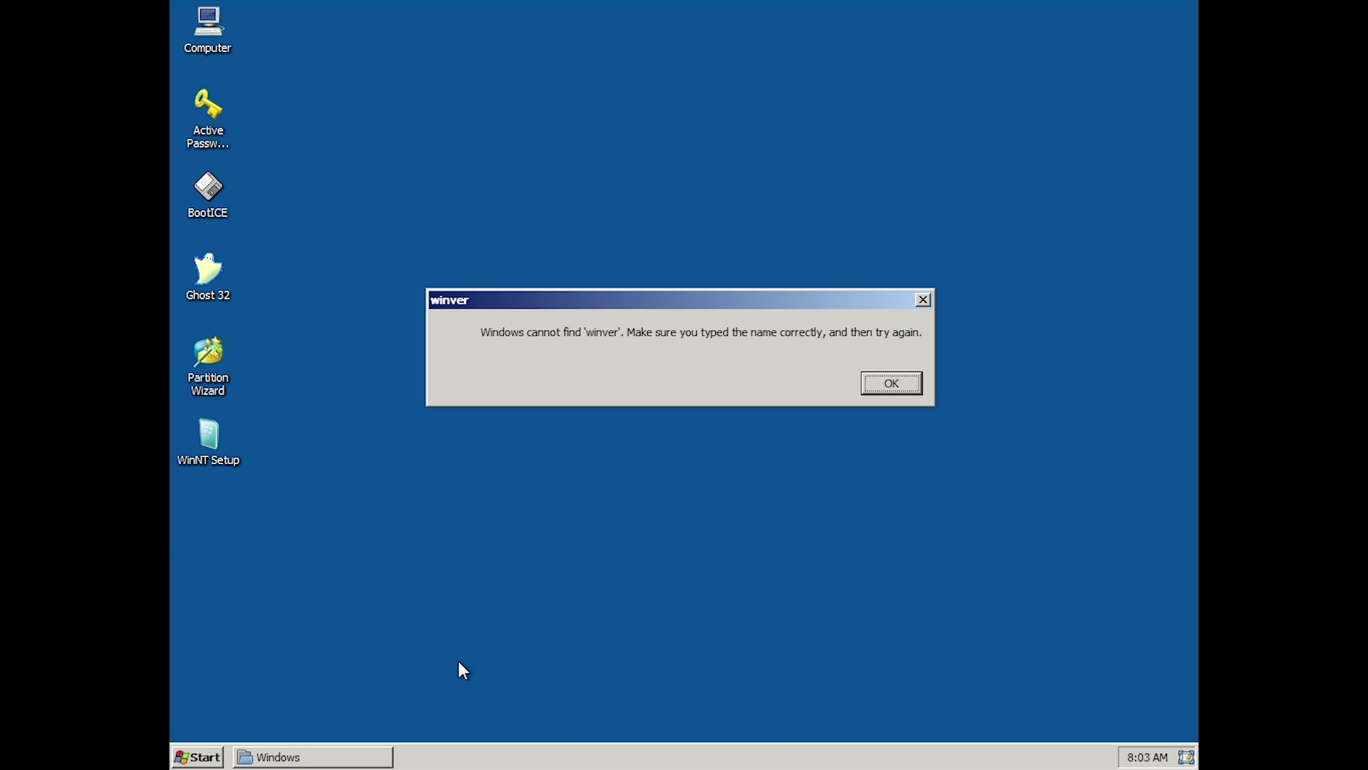
key(Return)
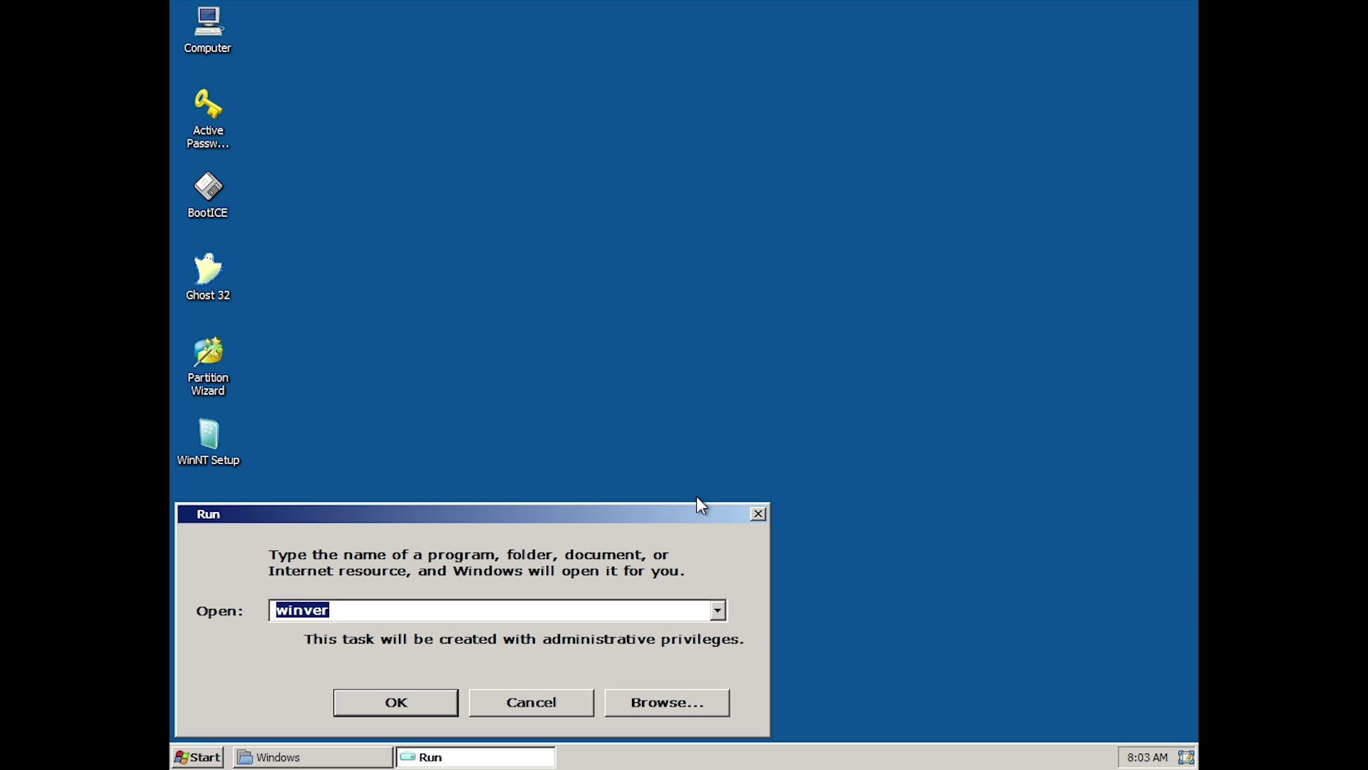
Run cmd, check the Windows version with the ver command, and highlight the build number in the output.
text(cmd)
key(Return)
text(ver)
key(Return)
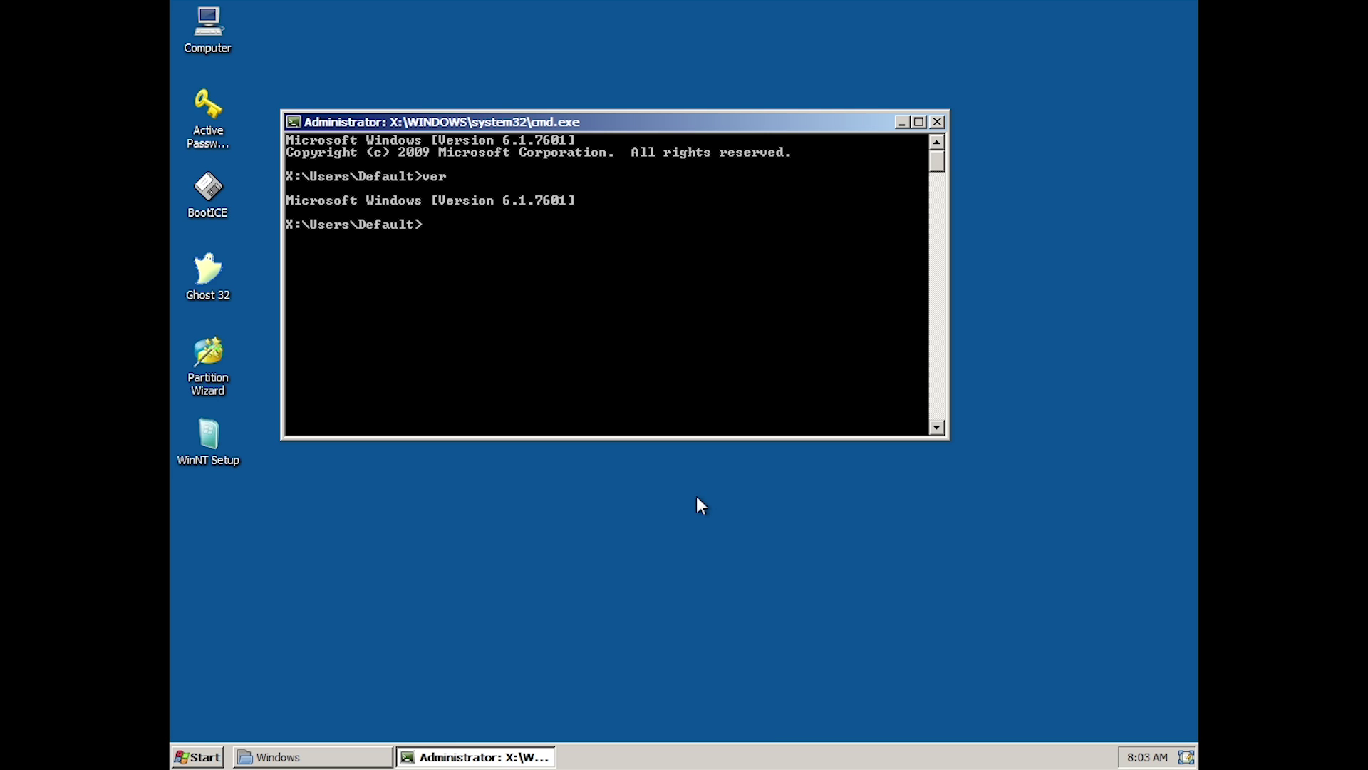
drag(521, 124, 639, 271)
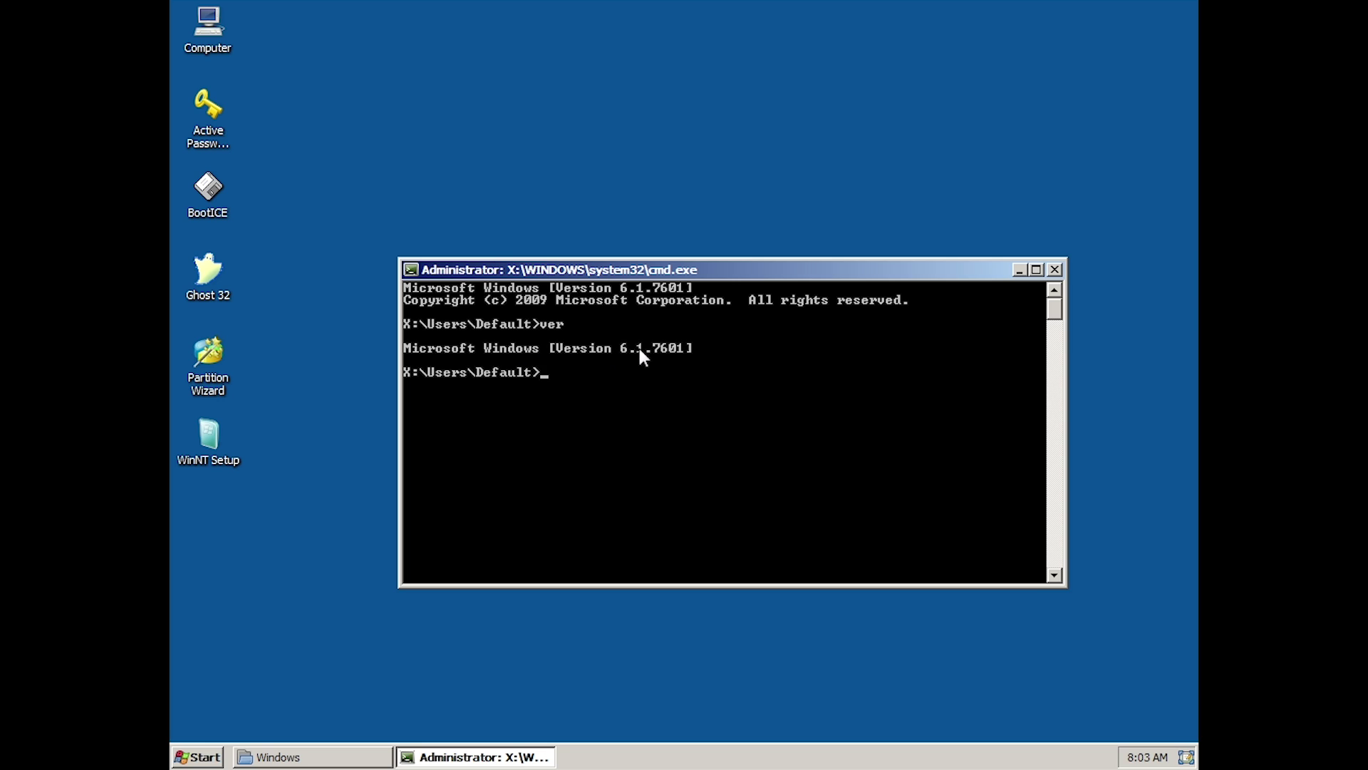
drag(683, 347, 643, 351)
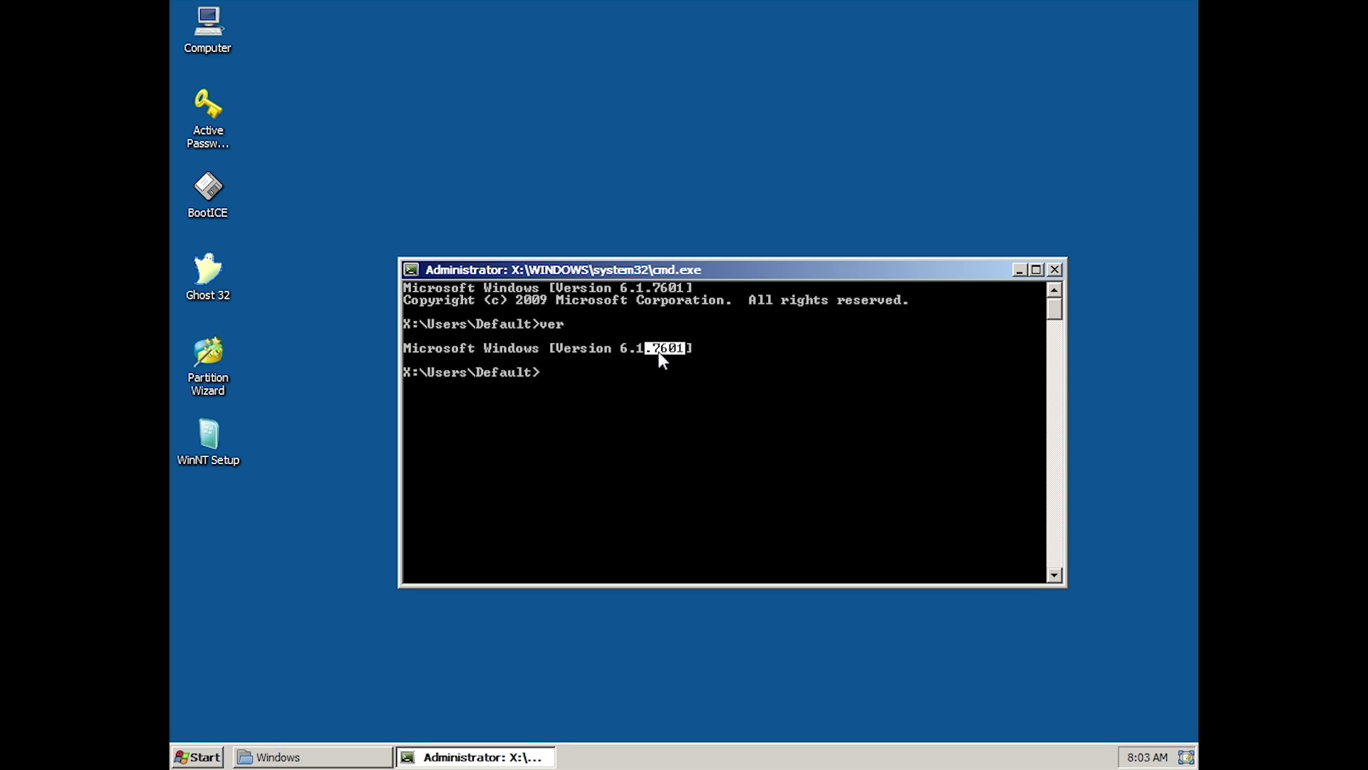
click(679, 349)
List the contents of X:\Users\Default with the dir command.
click(720, 349)
mouse_move(857, 267)
mouse_down()
mouse_move(899, 199)
mouse_move(831, 242)
mouse_move(864, 262)
mouse_up()
click(720, 379)
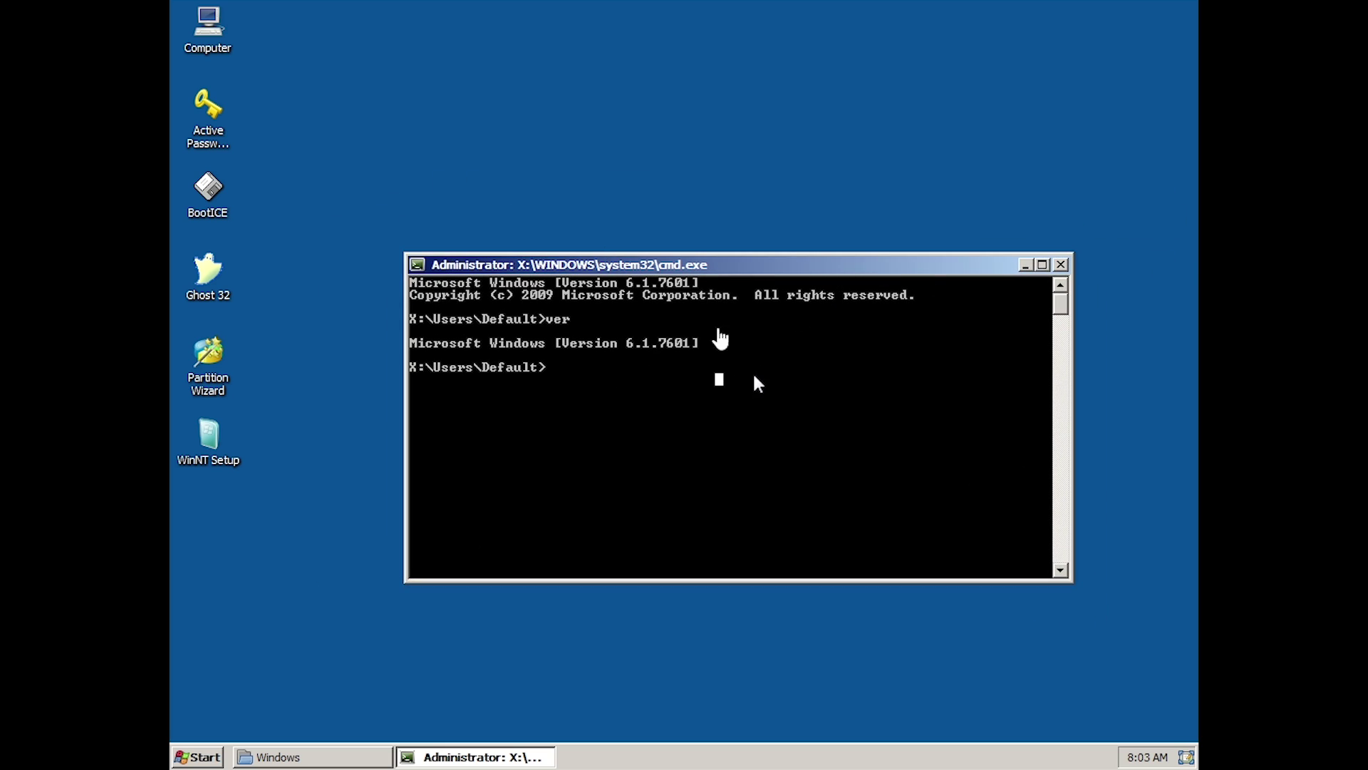
text(dir)
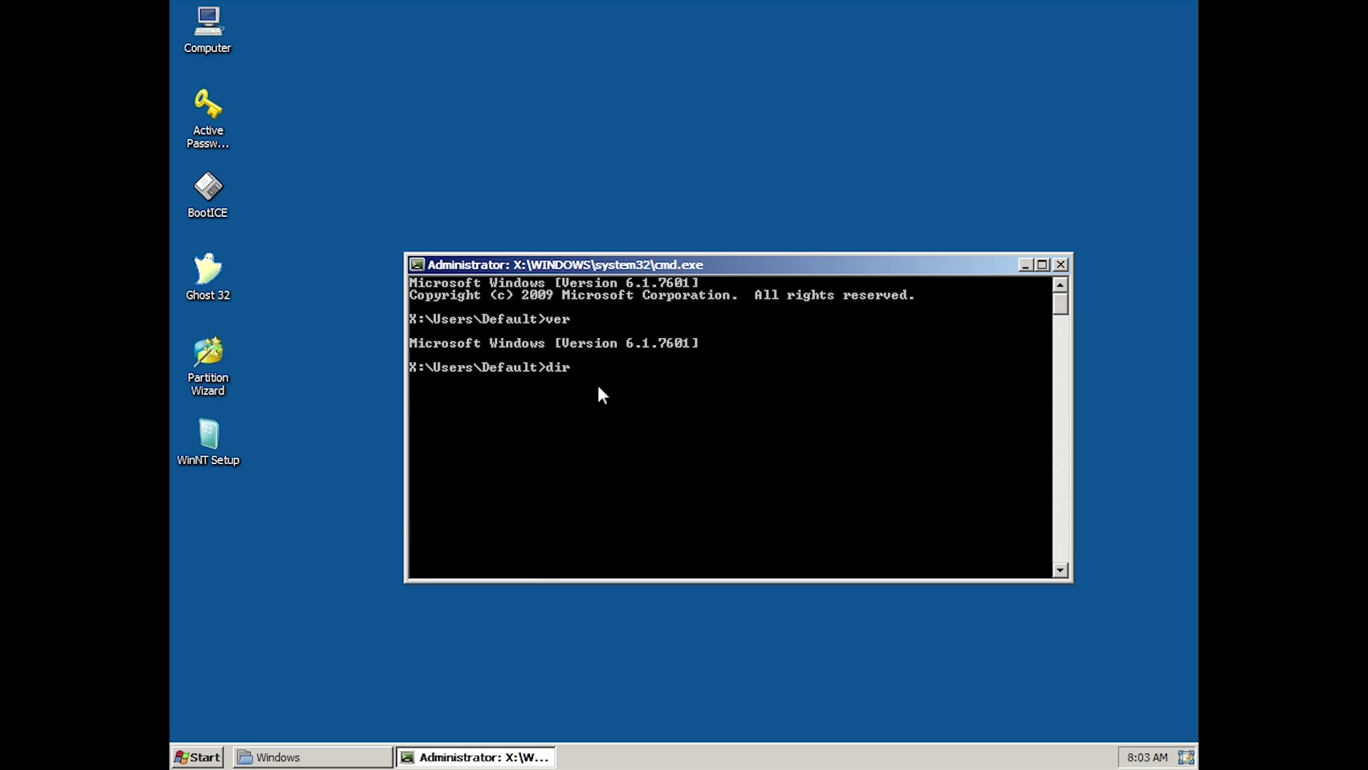
key(Return)
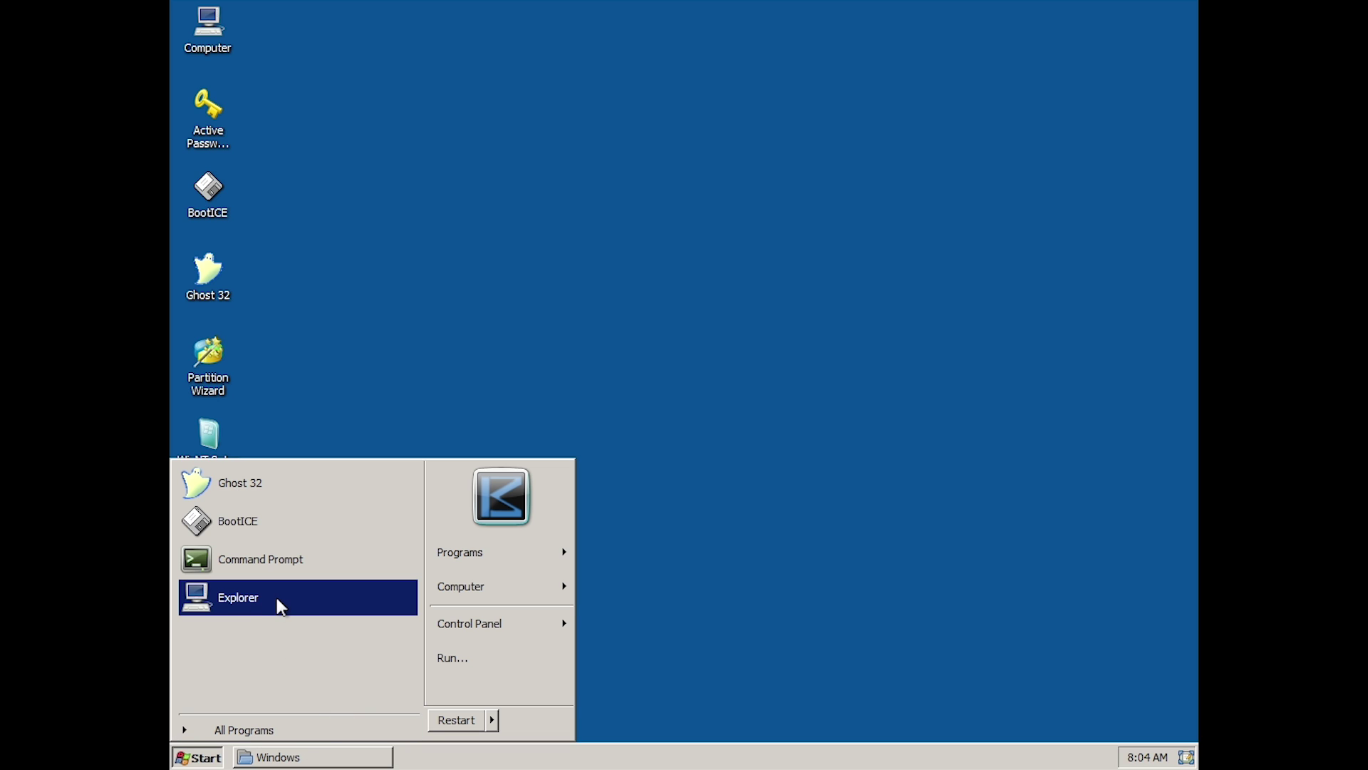
Look through the installed programs, the Startup folder, and the Computer and Control Panel entries offered for launching.
click(260, 727)
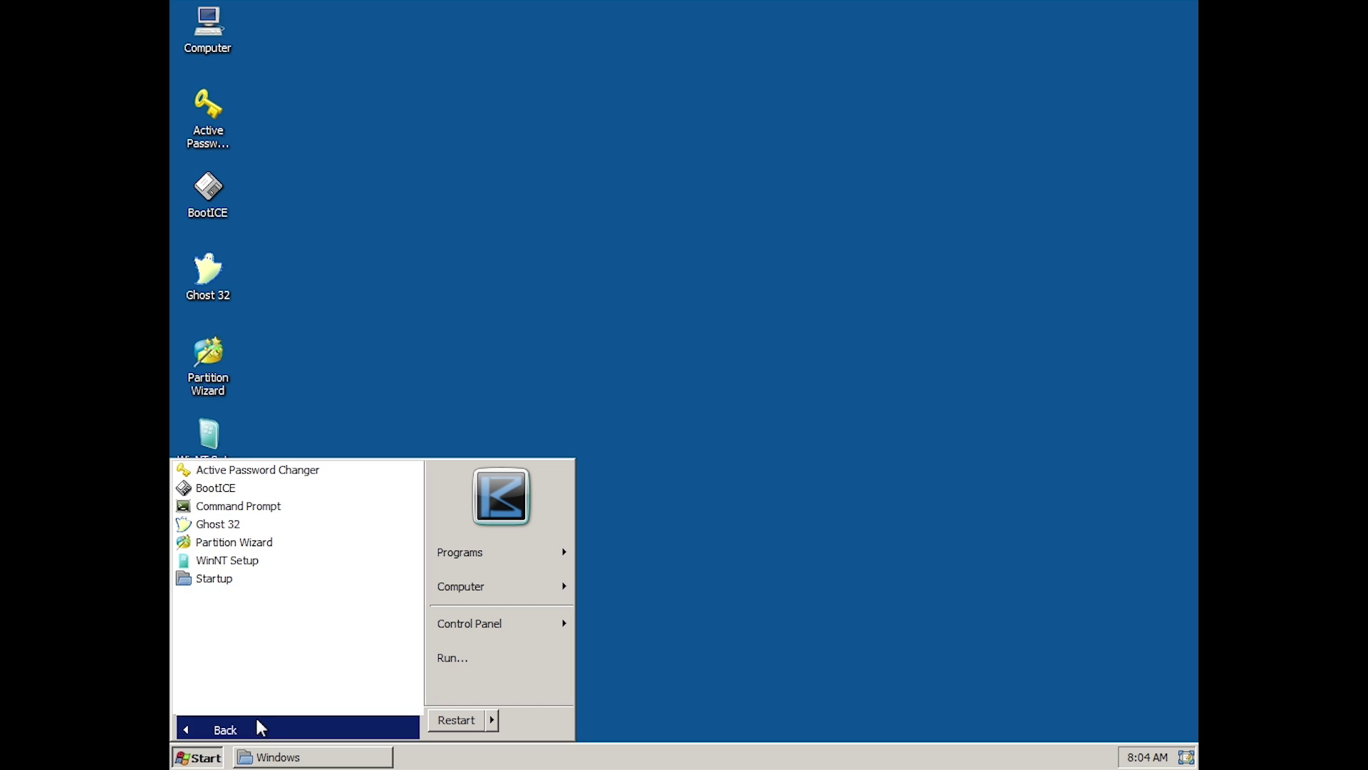
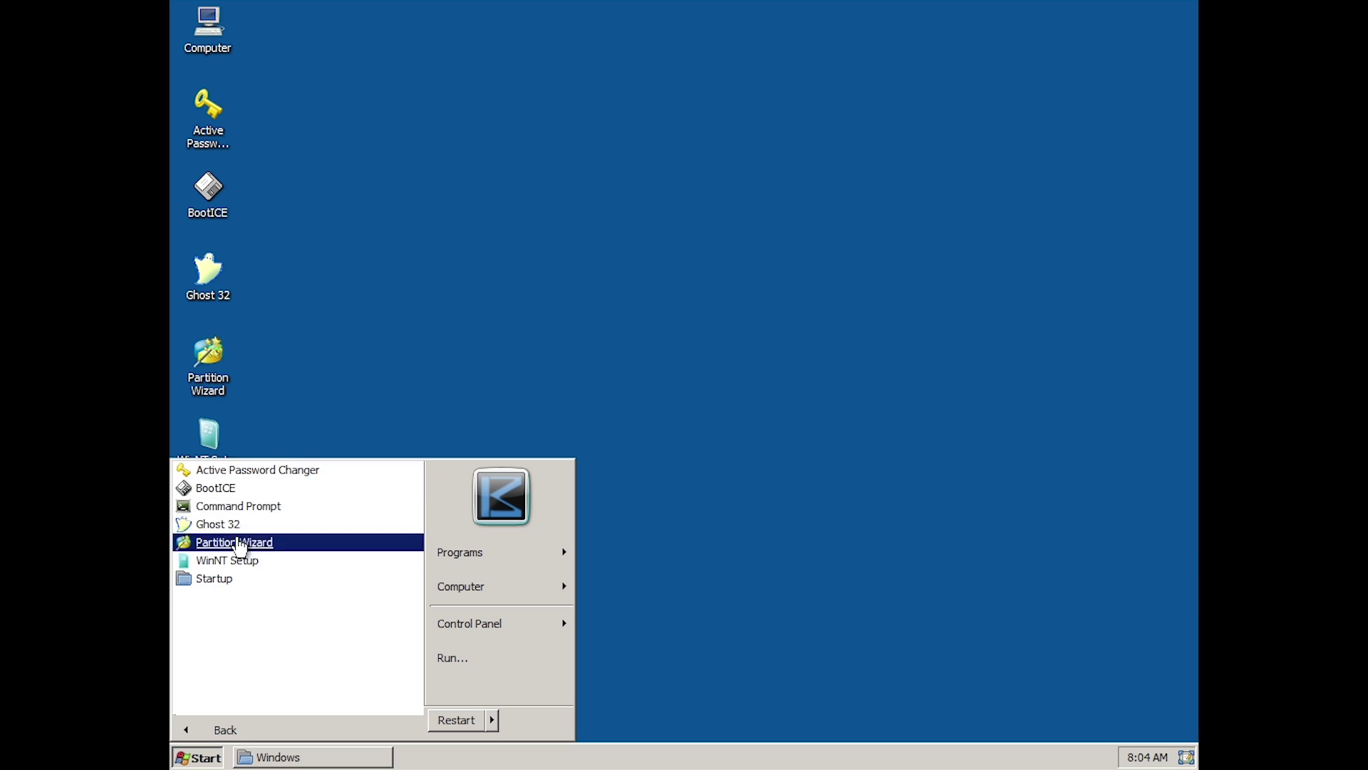
click(232, 728)
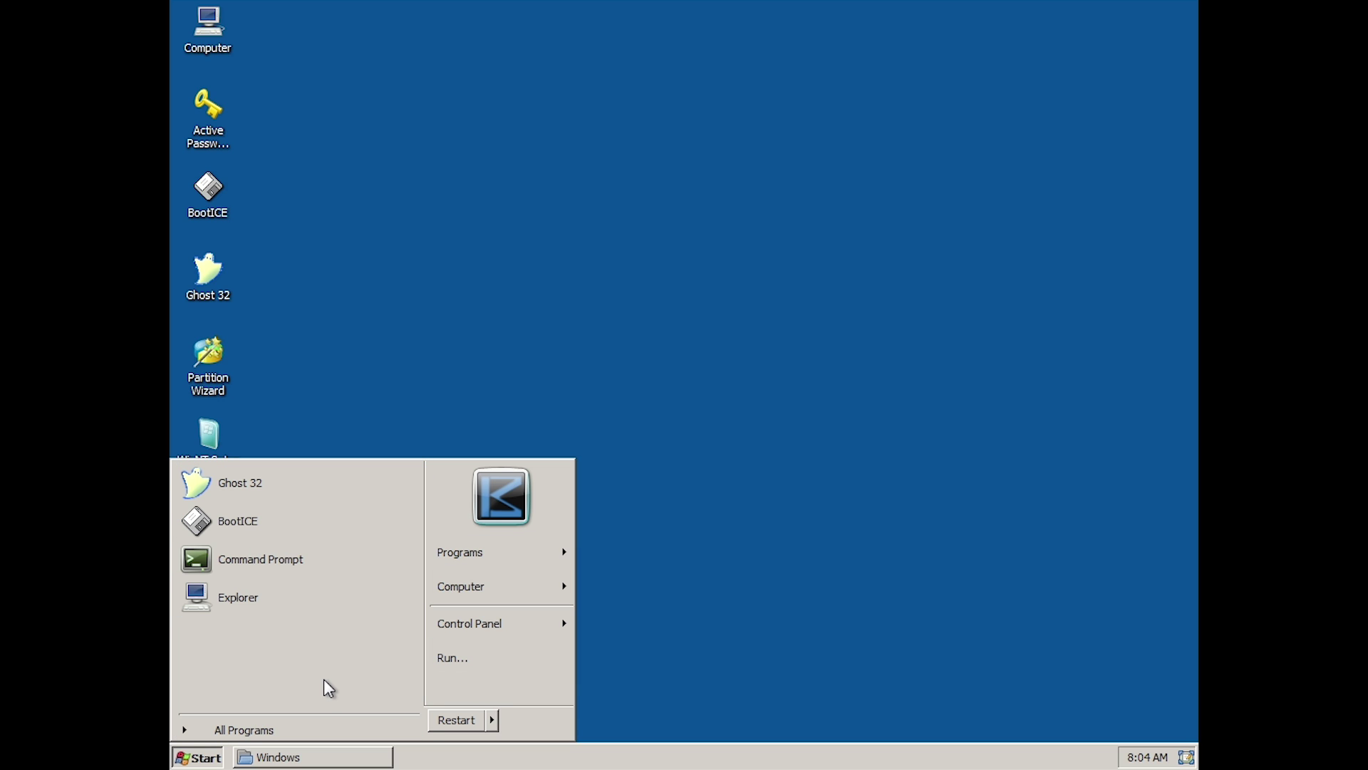
mouse_move(485, 559)
mouse_move(641, 548)
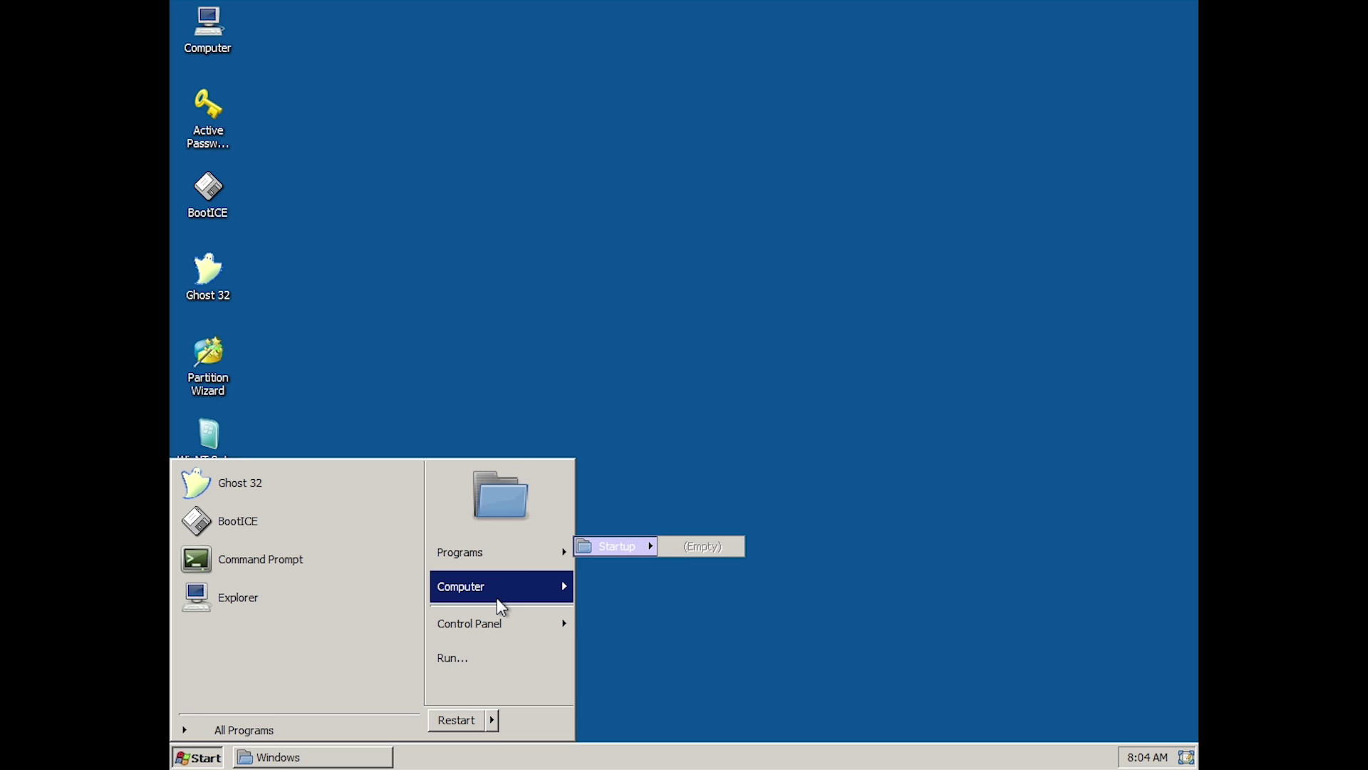
mouse_move(501, 607)
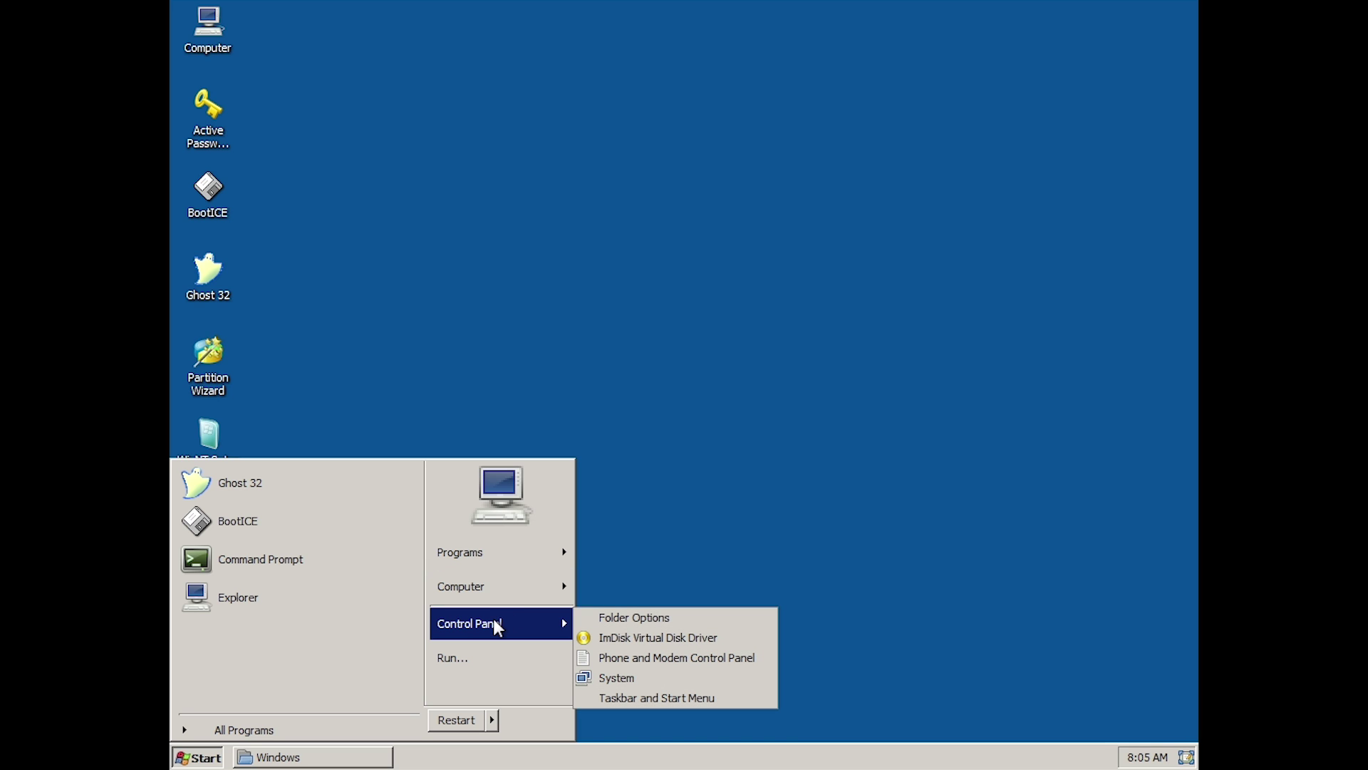
Try to open the full Control Panel by running control, and dismiss the message.
click(504, 657)
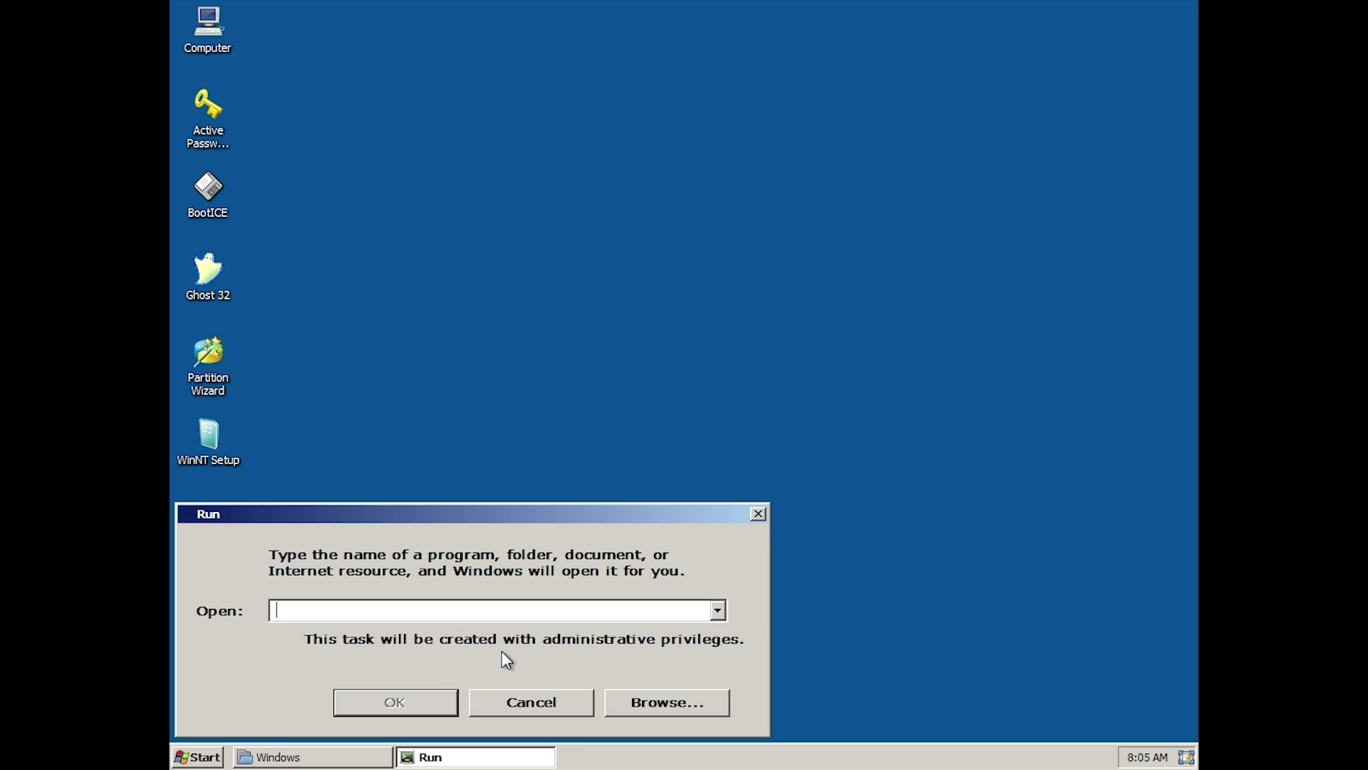
text(control)
key(Return)
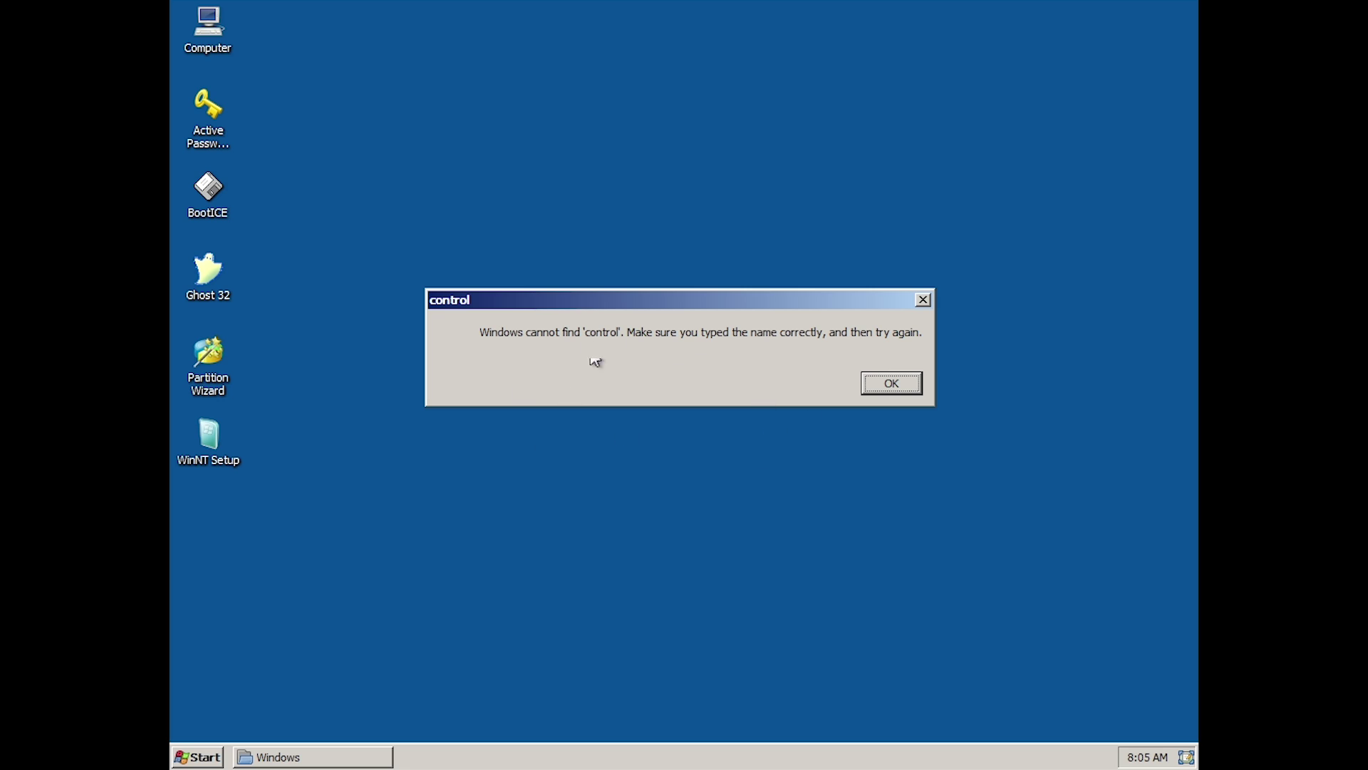
click(892, 382)
click(499, 699)
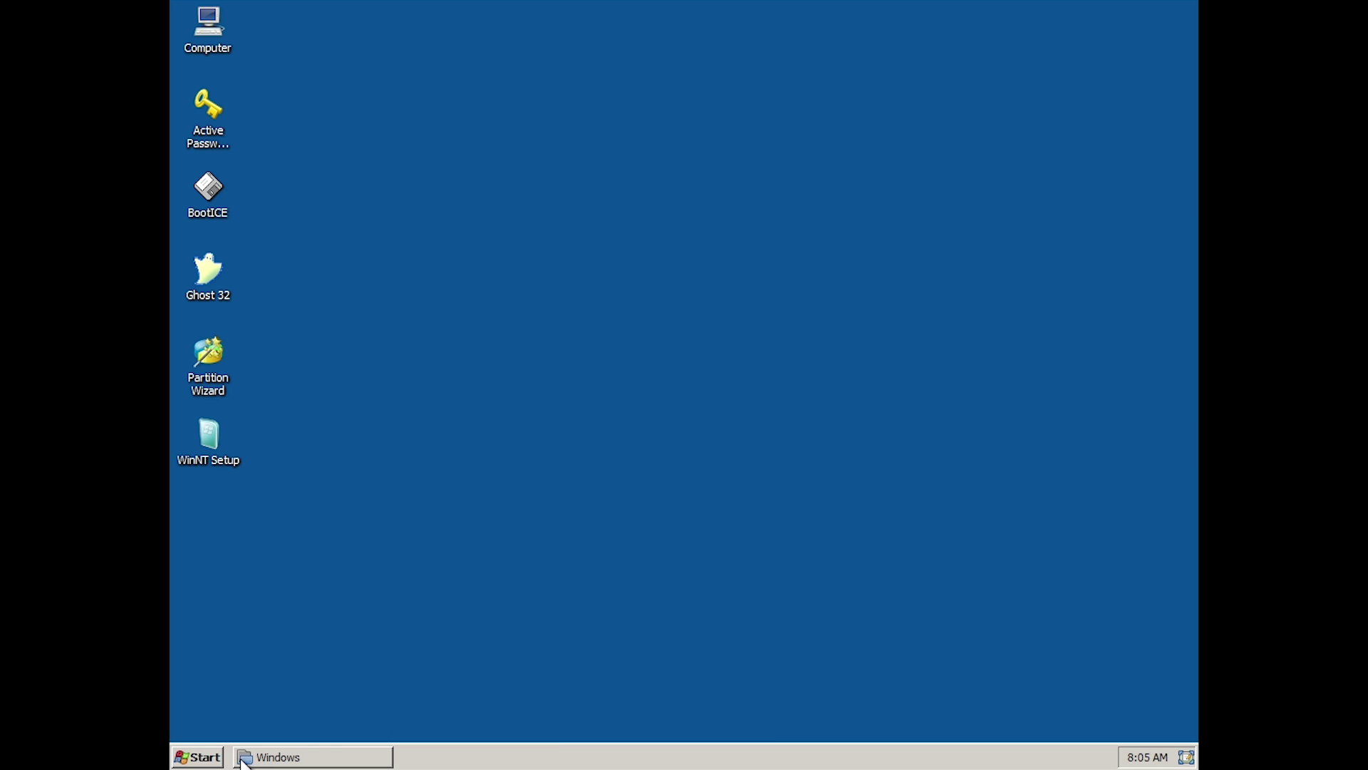
Open Folder Options, review its General and View settings, and cancel the dialog.
click(199, 758)
mouse_move(516, 625)
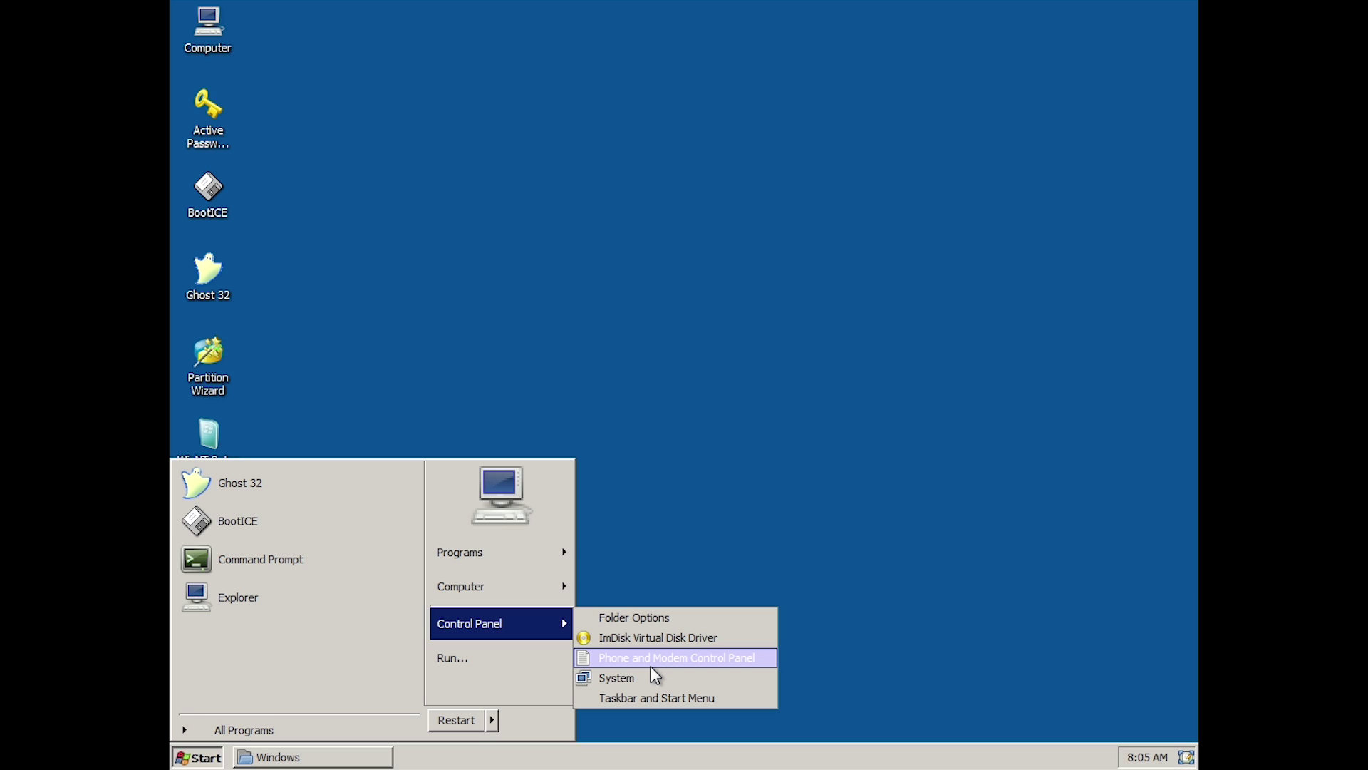
click(625, 620)
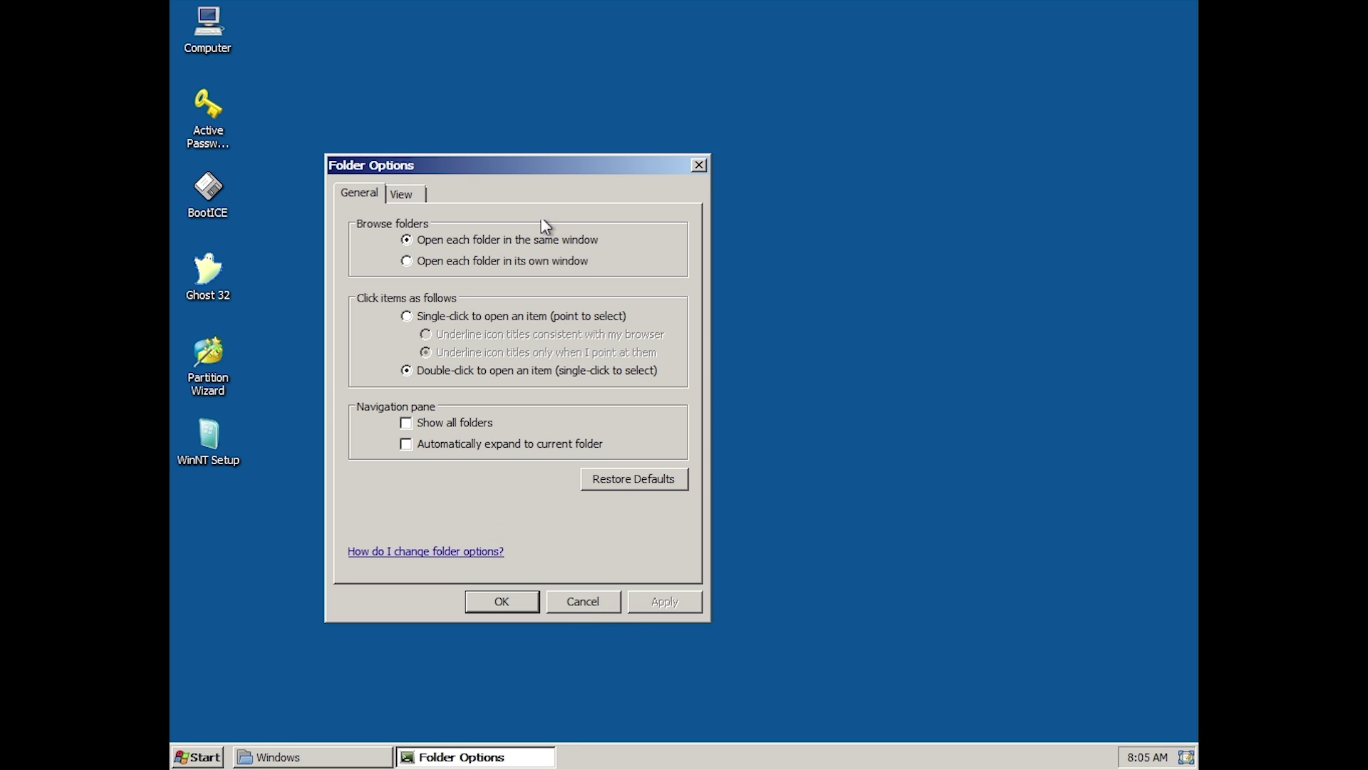
click(401, 200)
click(358, 191)
click(589, 602)
Try to open the Phone and Modem and System items of Control Panel.
click(219, 764)
mouse_move(499, 623)
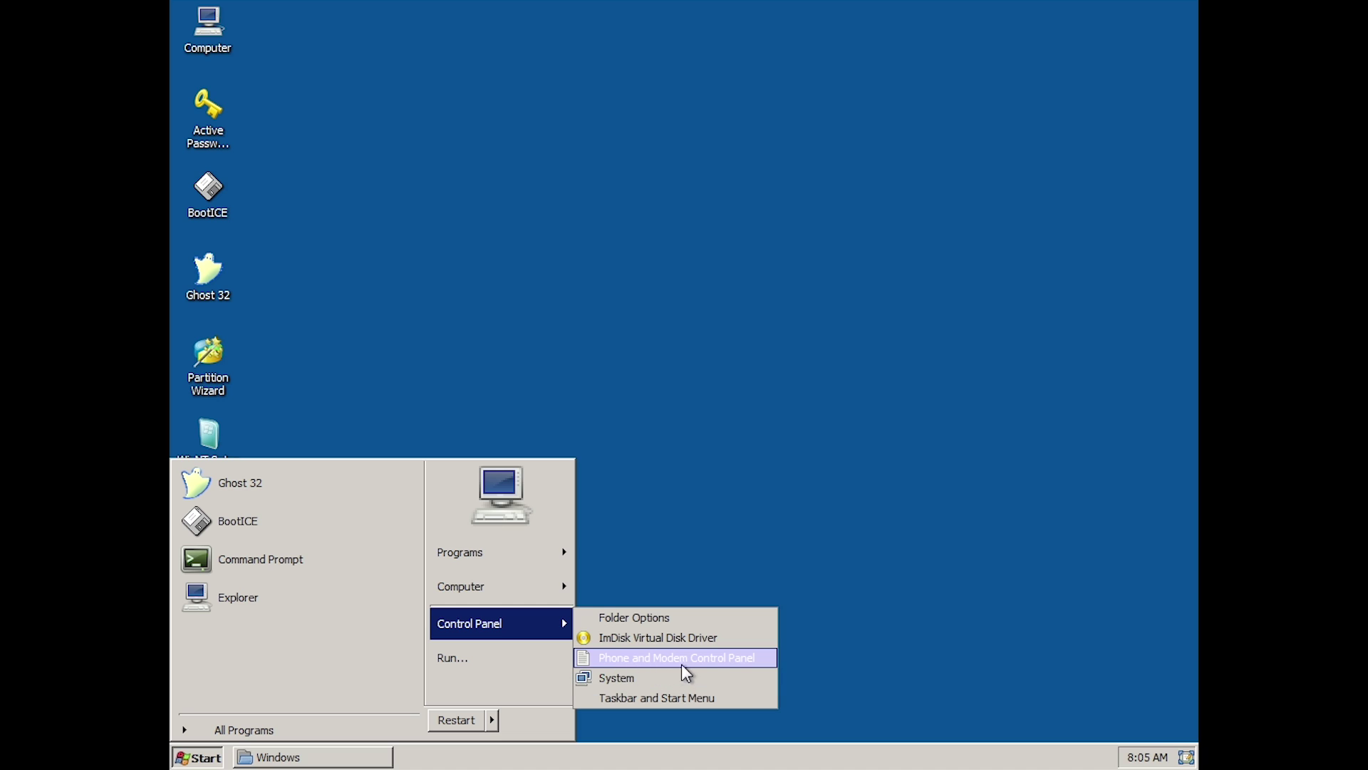
click(709, 663)
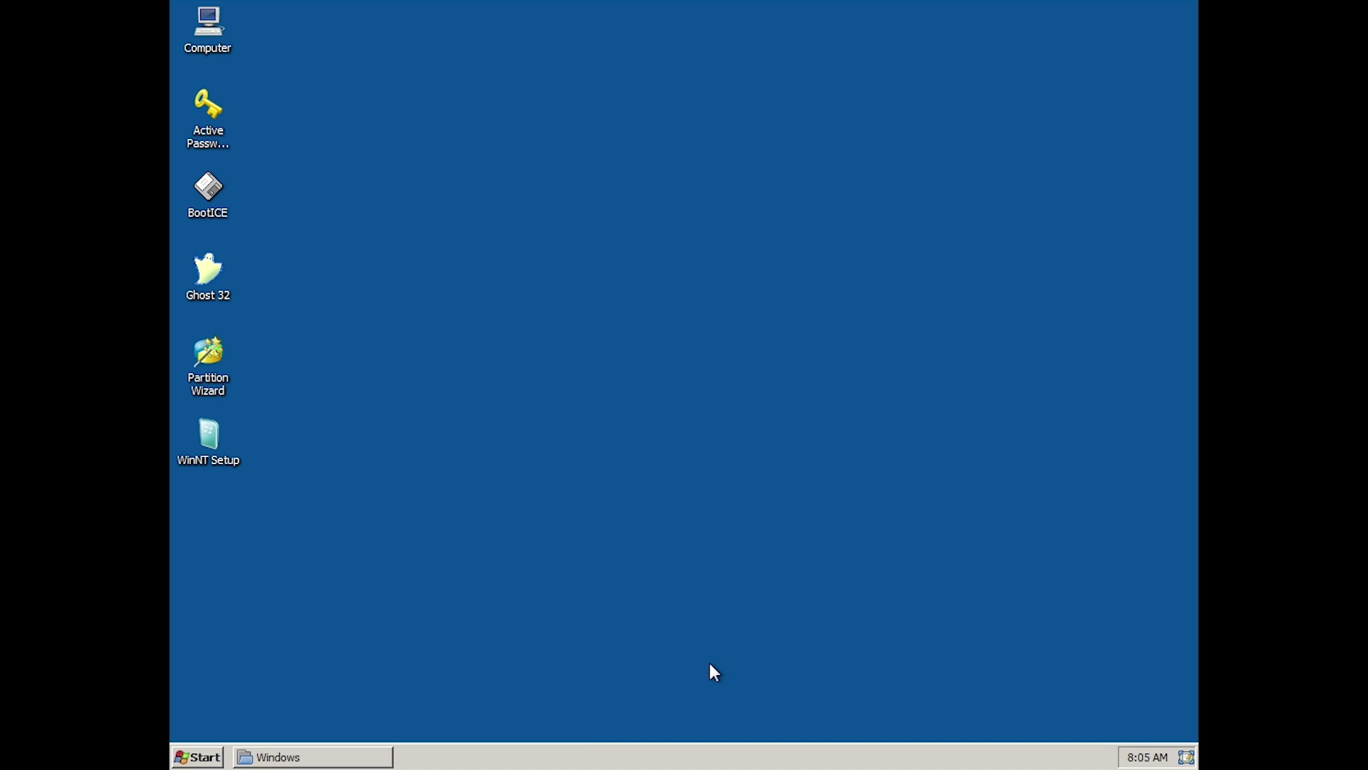
click(216, 757)
mouse_move(452, 625)
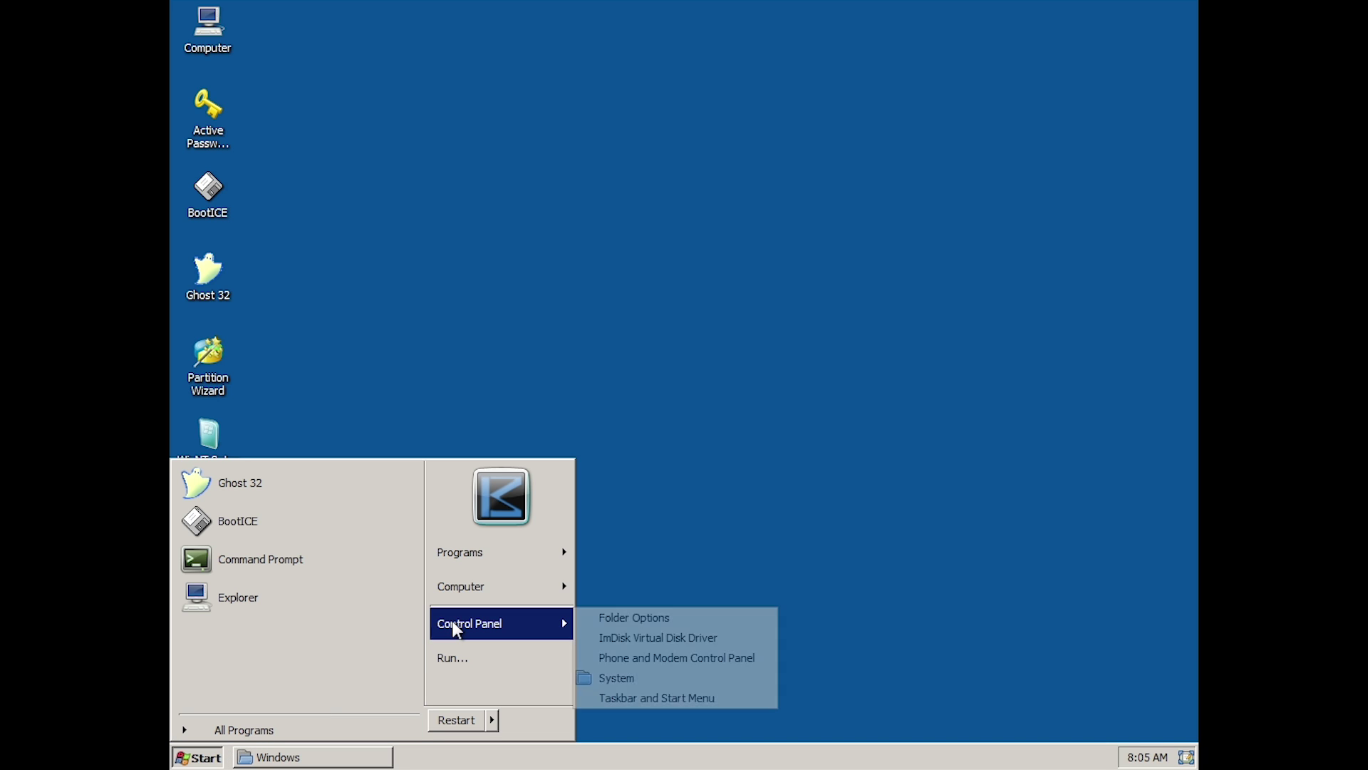
click(623, 678)
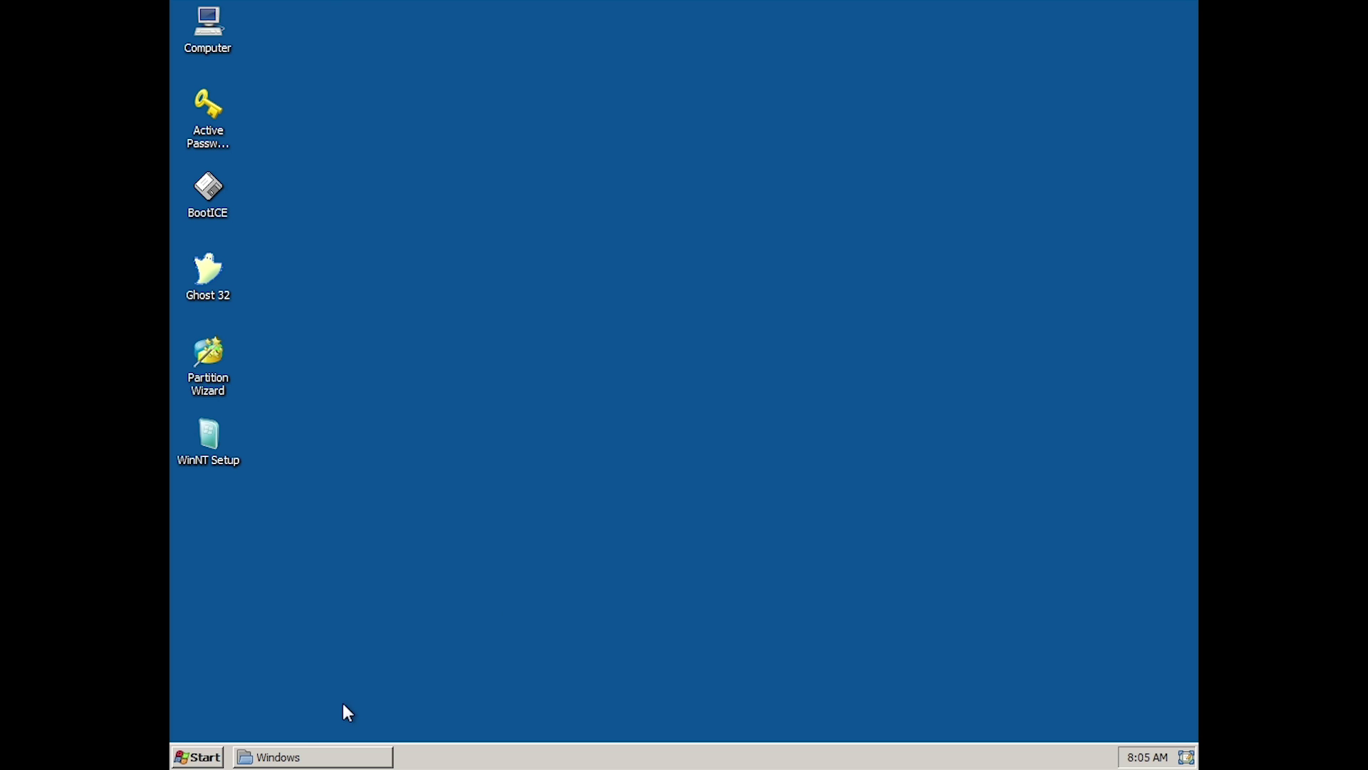
In Taskbar and Start Menu Properties, view the Start Menu settings, turn off Use small icons, and apply the change.
click(210, 761)
mouse_move(456, 634)
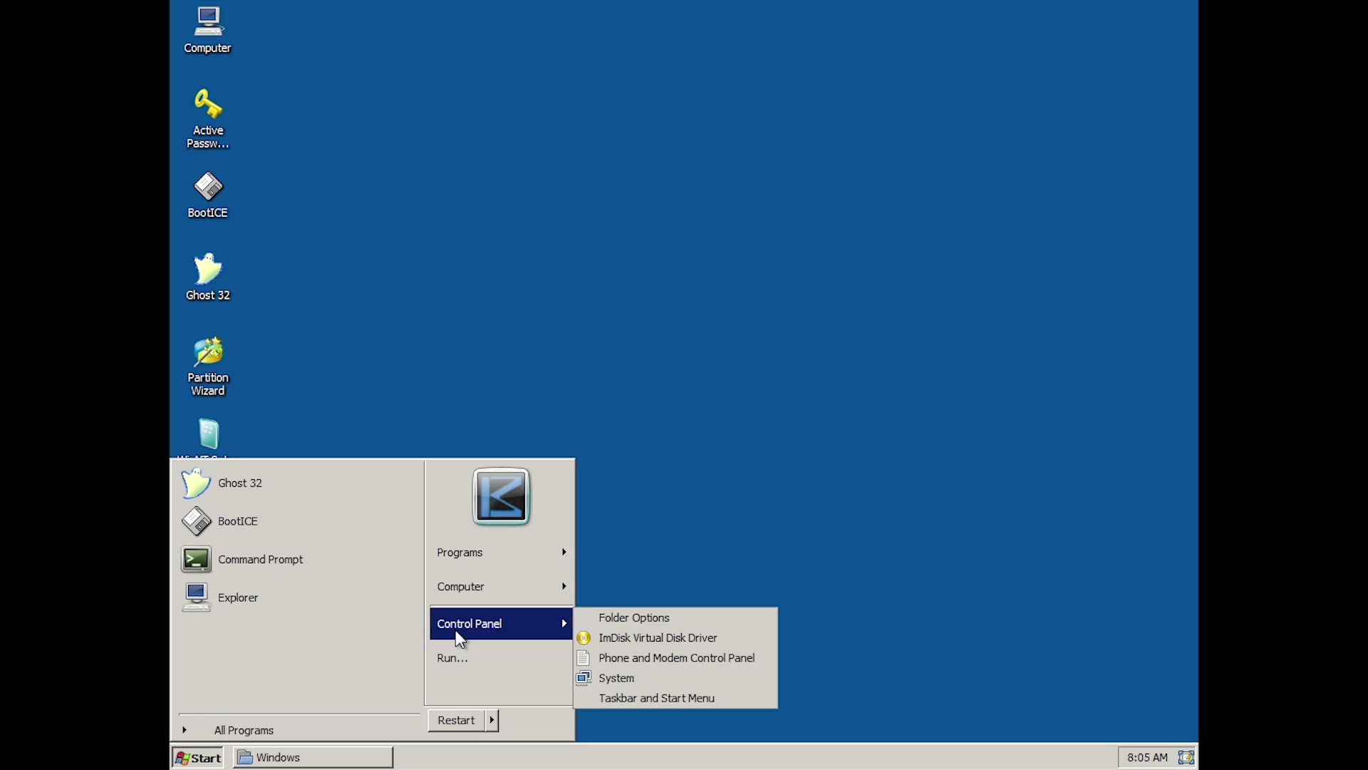
click(631, 700)
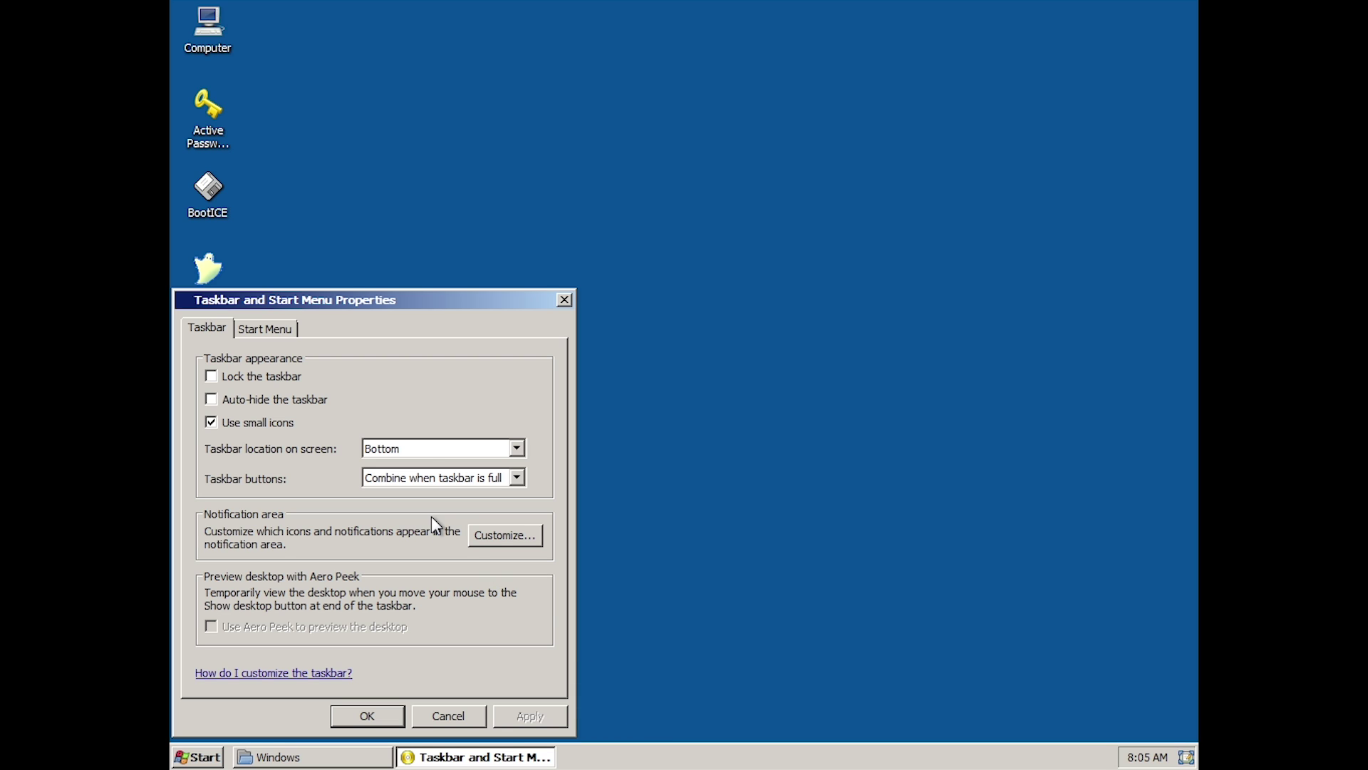
drag(345, 297, 571, 297)
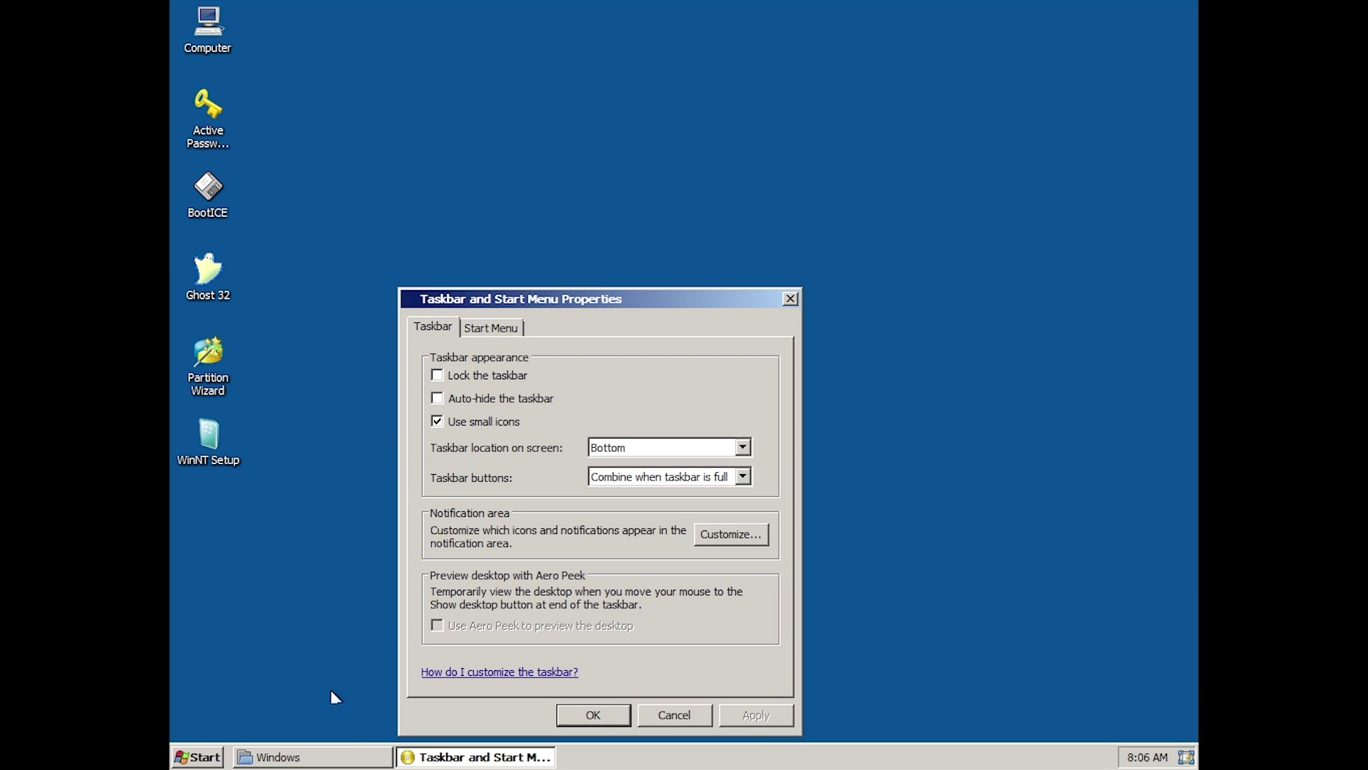
click(510, 329)
click(754, 712)
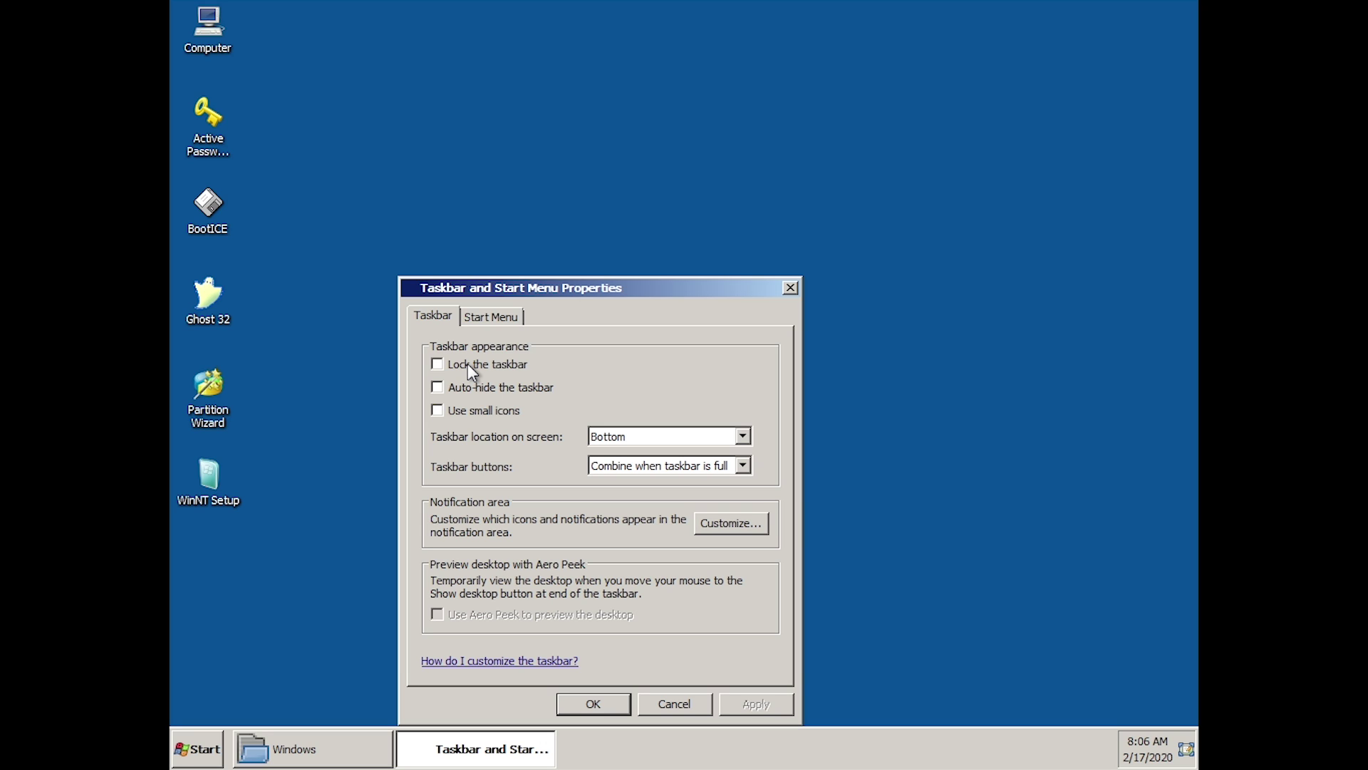
Cancel the Taskbar and Start Menu Properties dialog and bring the Windows folder window to the front.
click(658, 706)
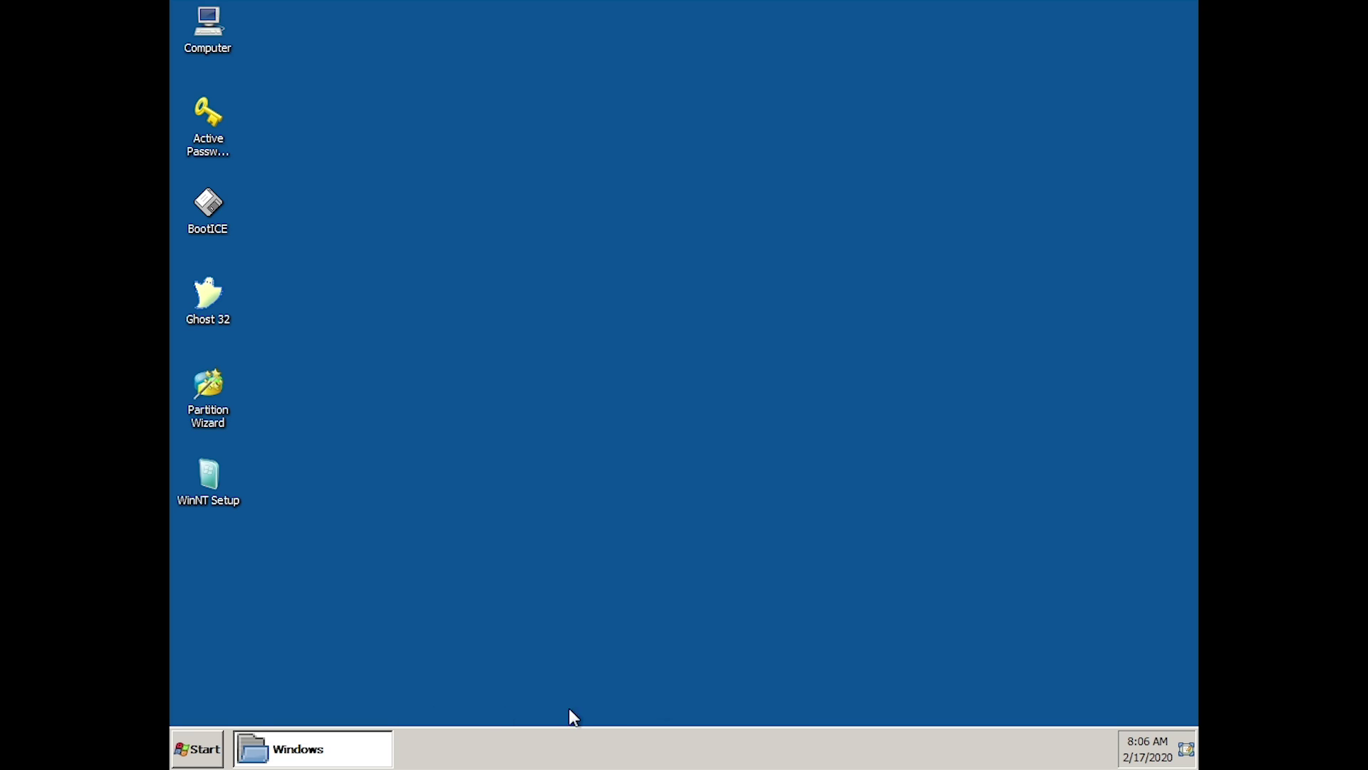
click(214, 749)
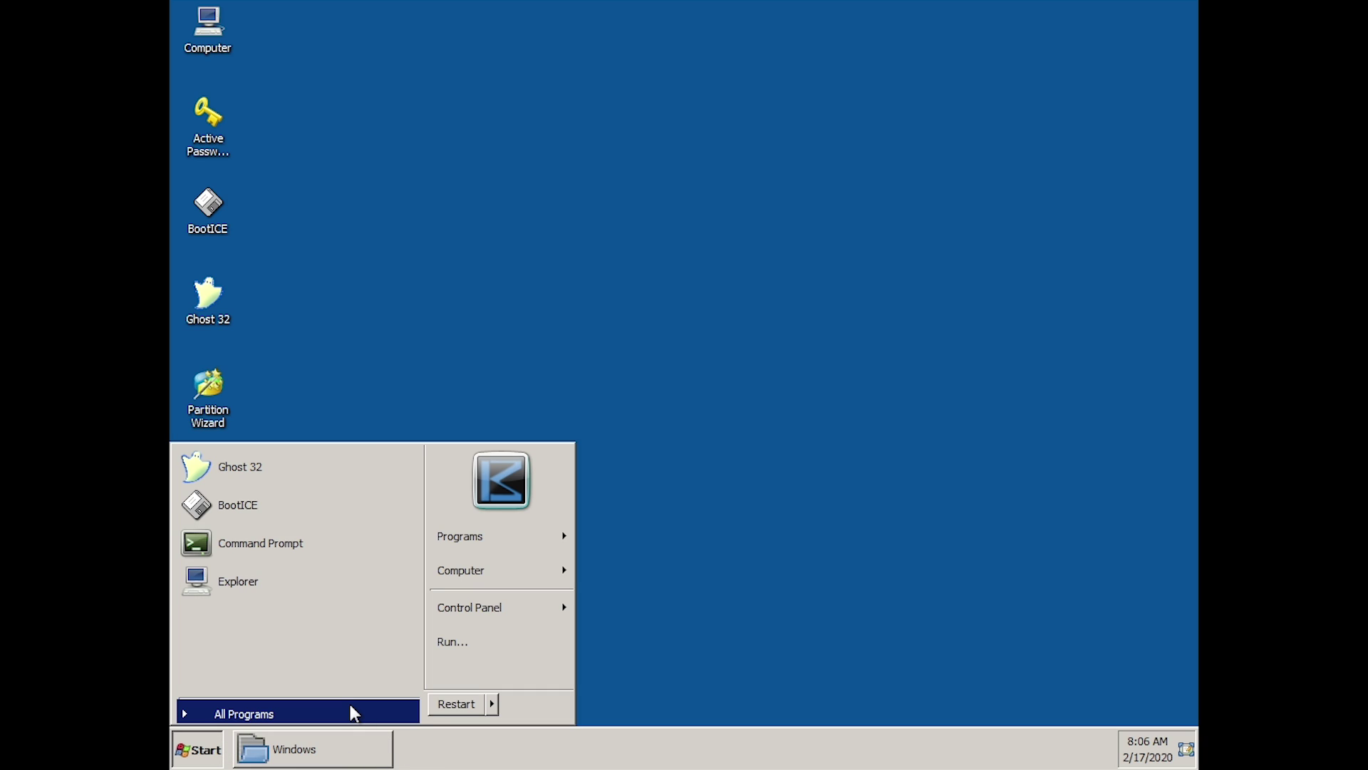
click(377, 748)
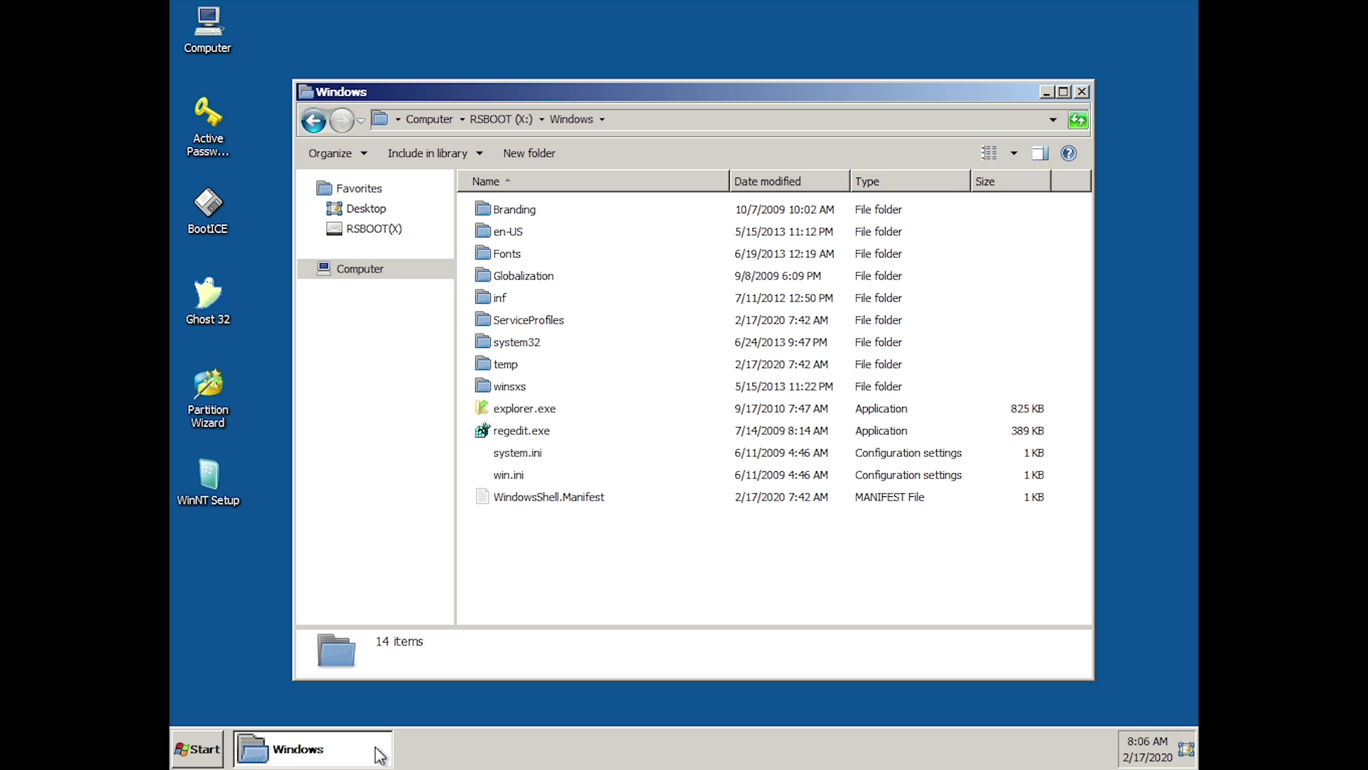
click(183, 760)
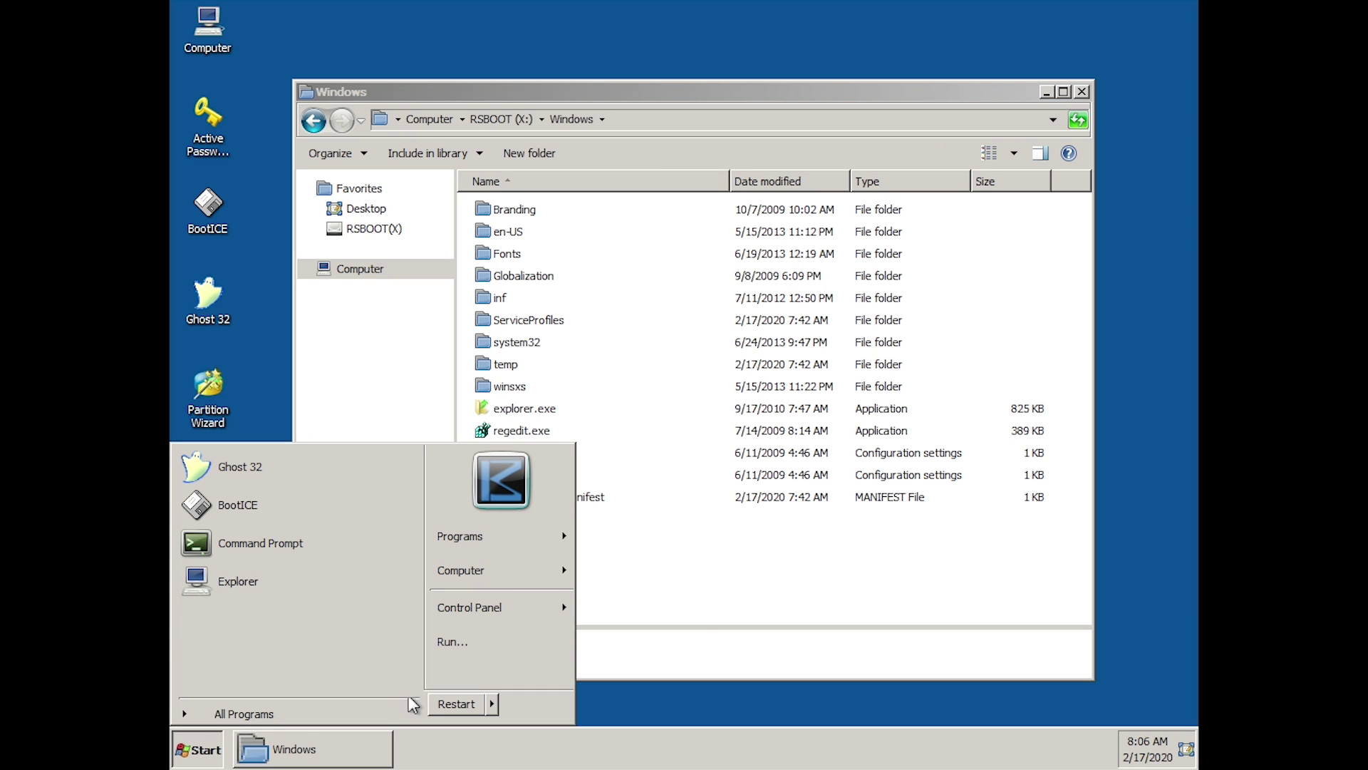
click(783, 584)
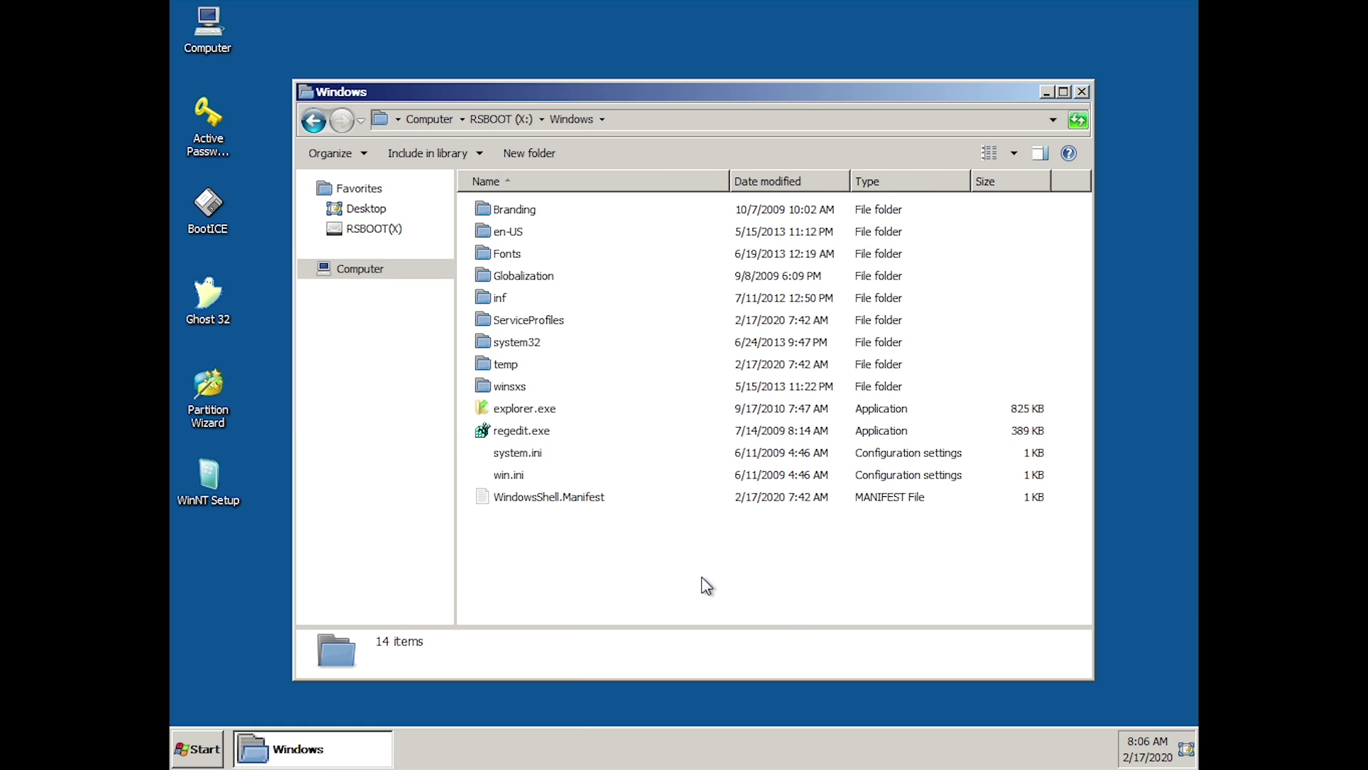
Run regedit.exe from the Windows folder and view the About Registry Editor information.
double_click(533, 430)
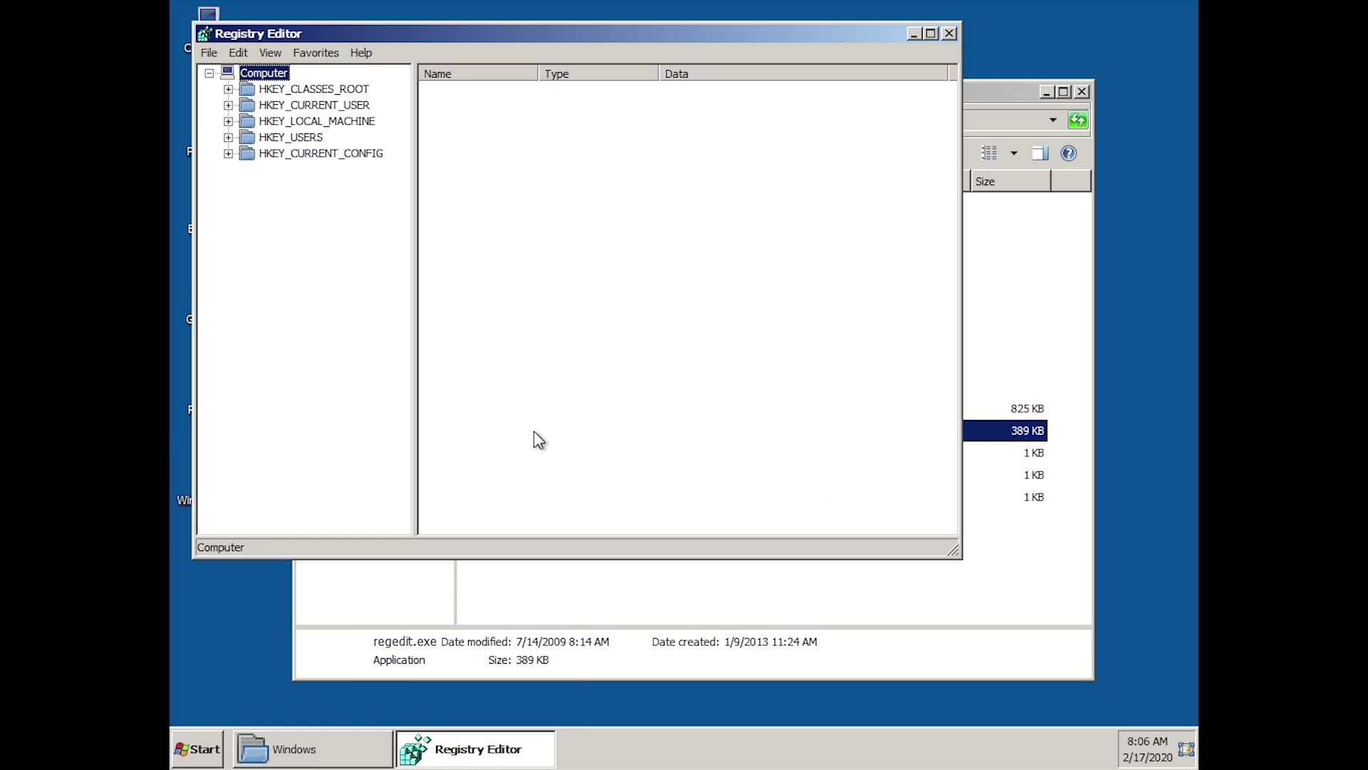
click(362, 53)
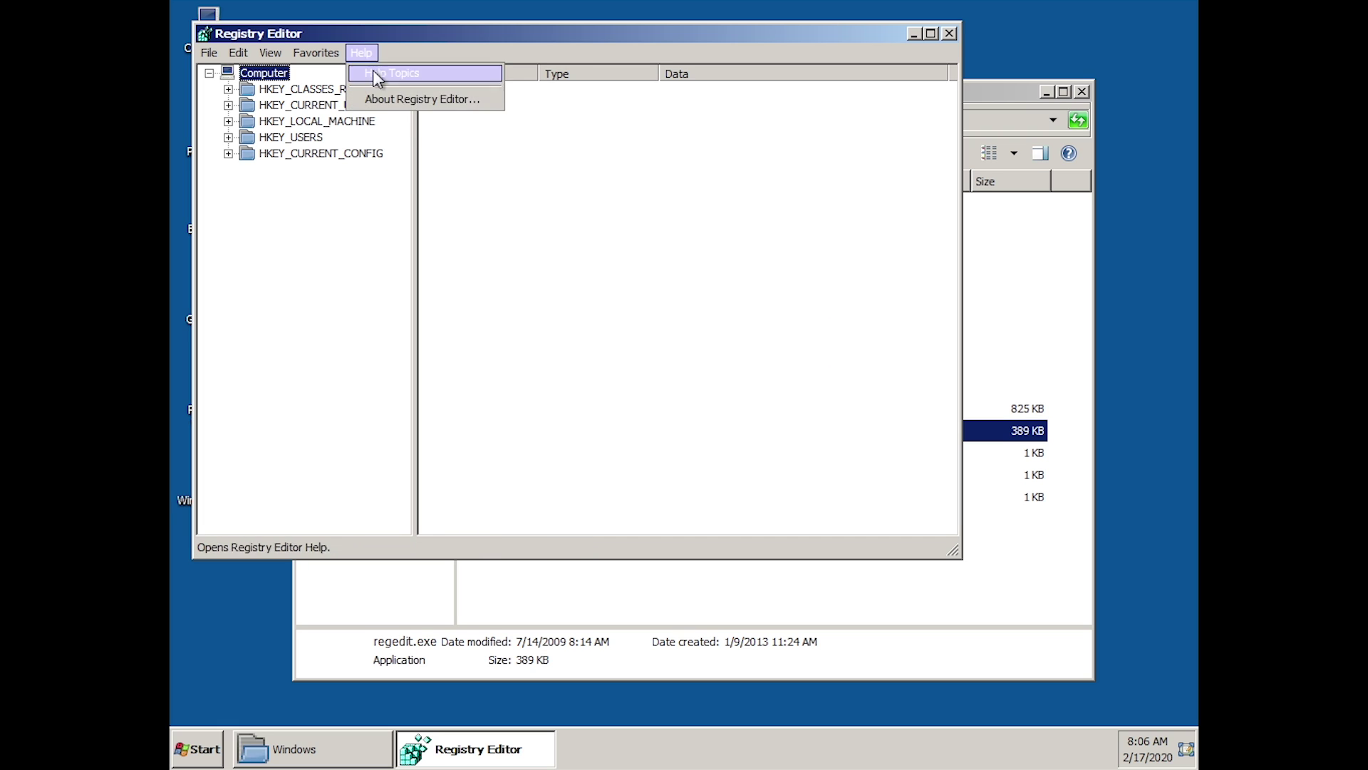
click(374, 105)
drag(386, 113, 489, 168)
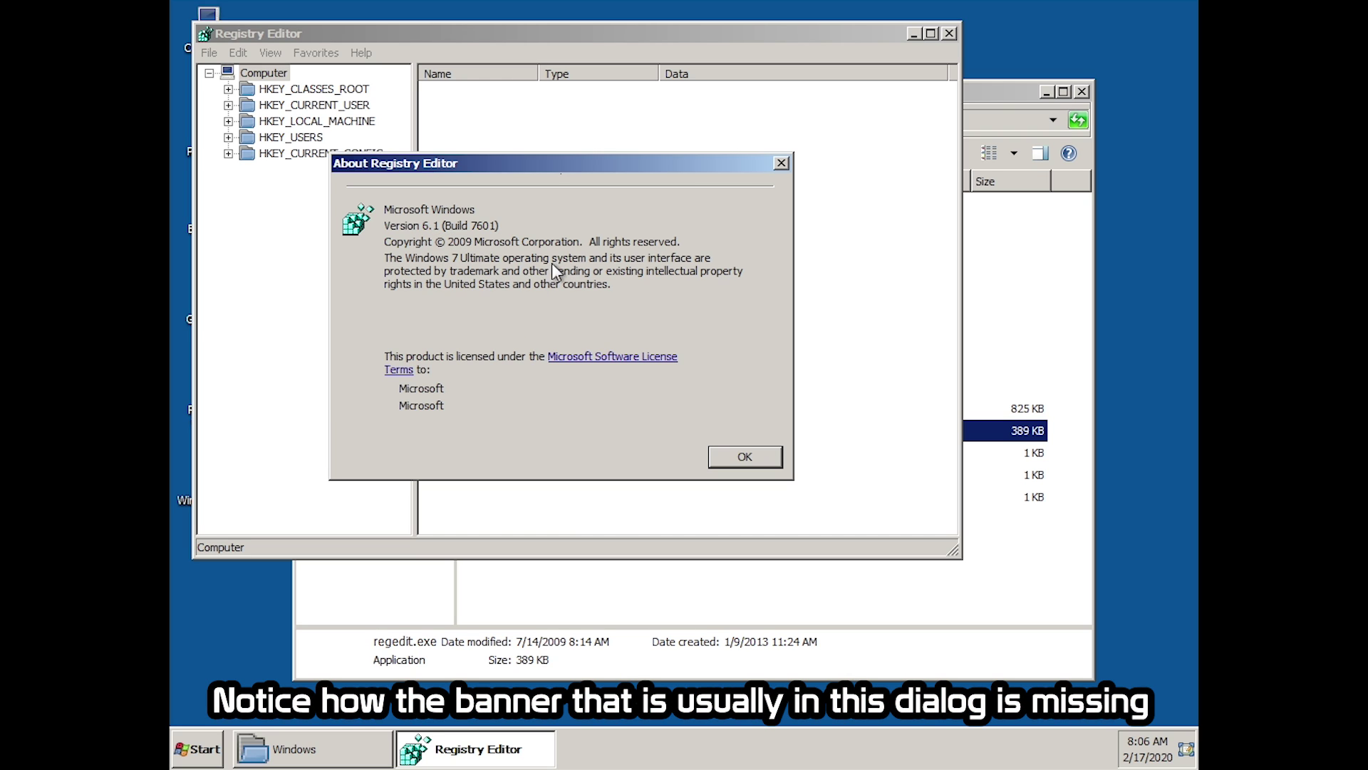
click(742, 455)
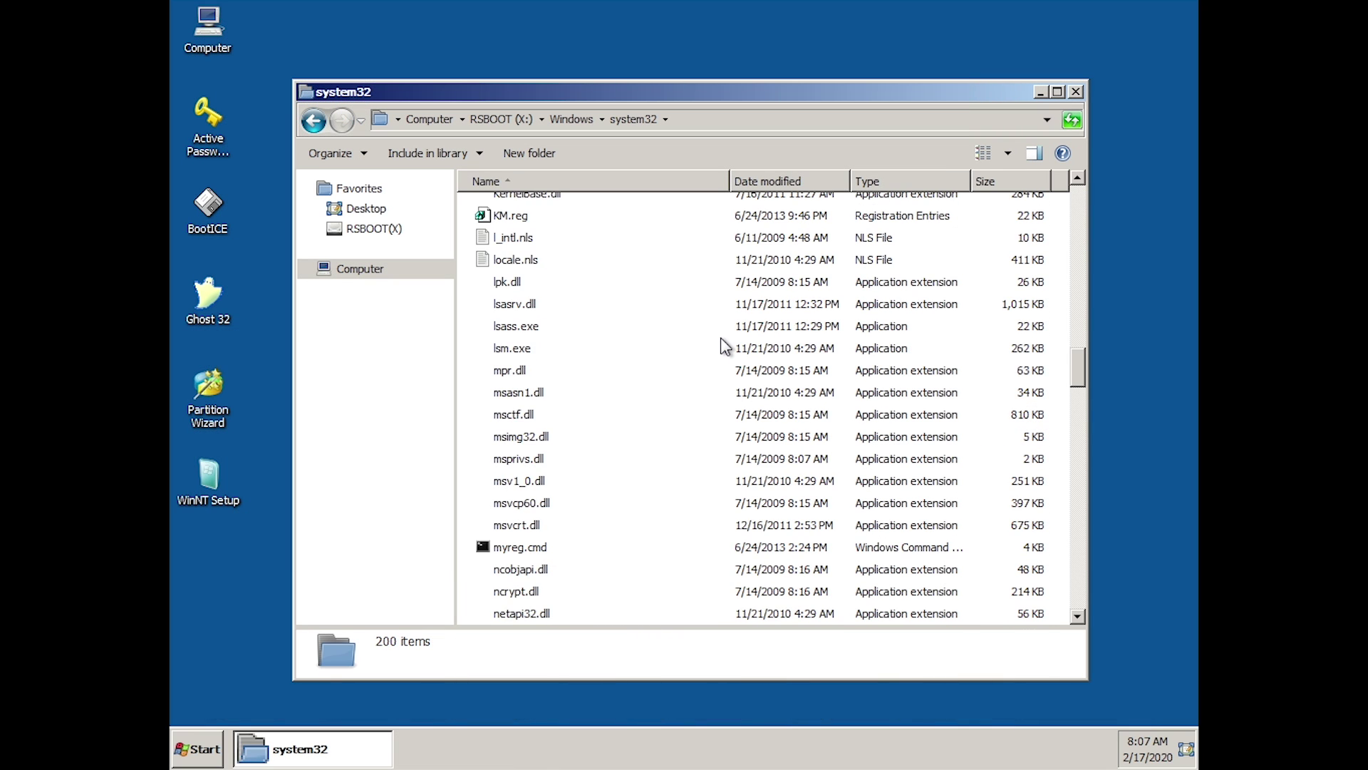
Run NOTEPAD.EXE from the system32 folder, then close the empty document window.
scroll(720, 339, down, 4)
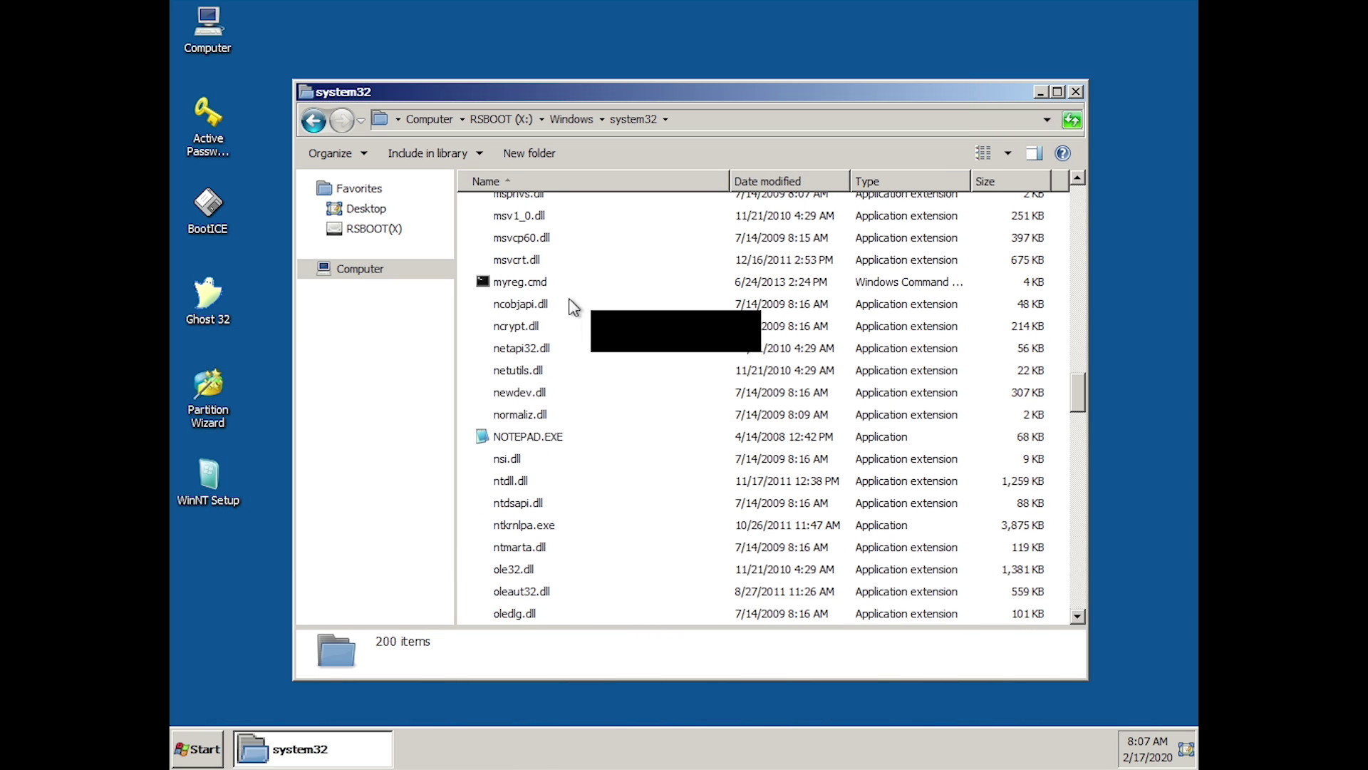
double_click(538, 437)
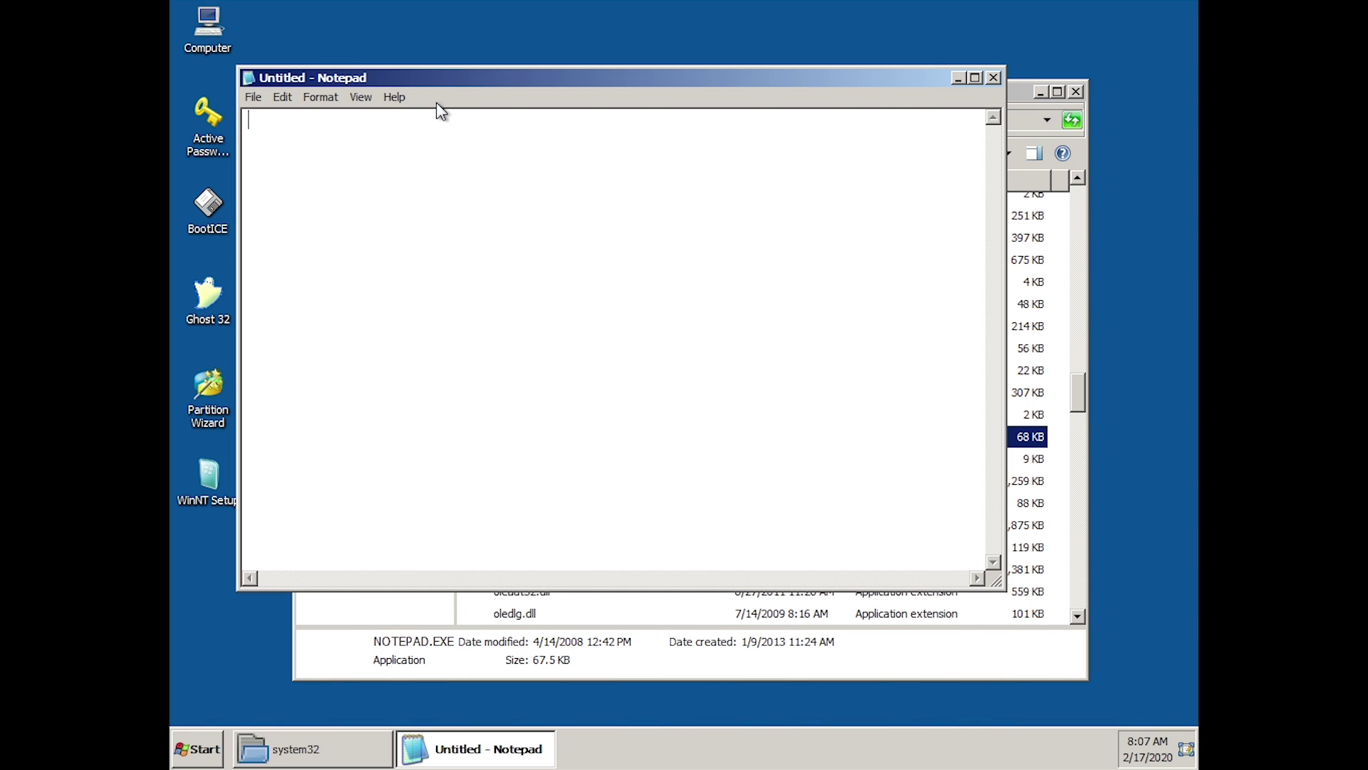
click(992, 78)
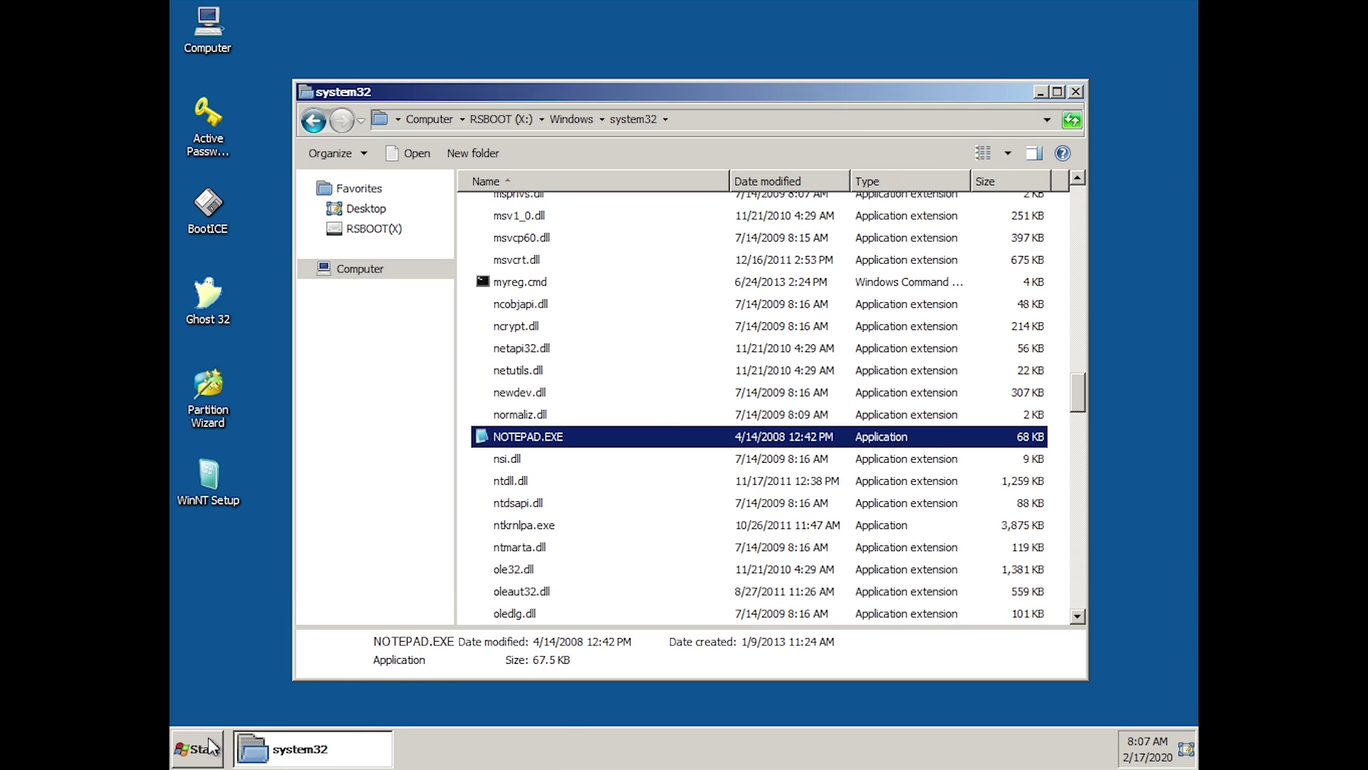
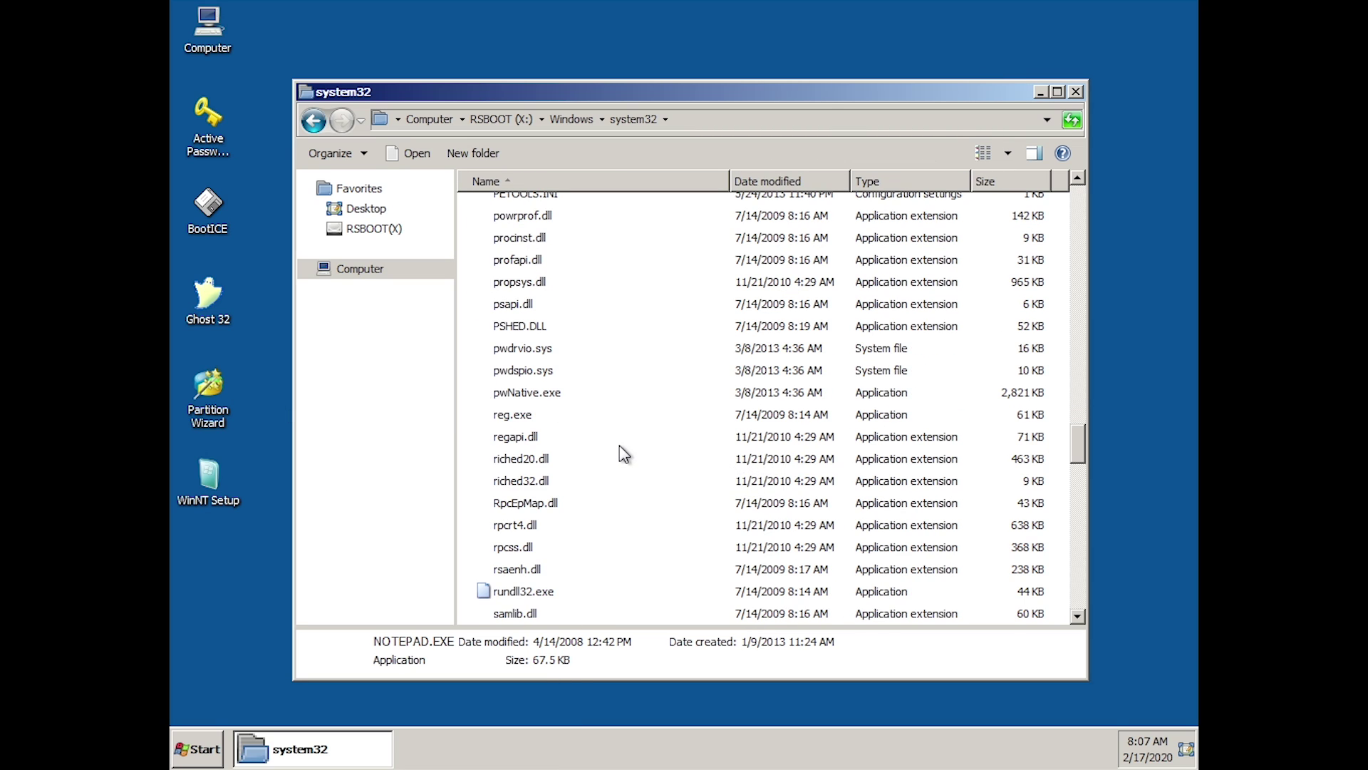
Browse the system32 files back to the beginning and switch the folder to Tiles view.
scroll(628, 453, up, 3)
scroll(712, 399, down, 9)
scroll(724, 399, up, 10)
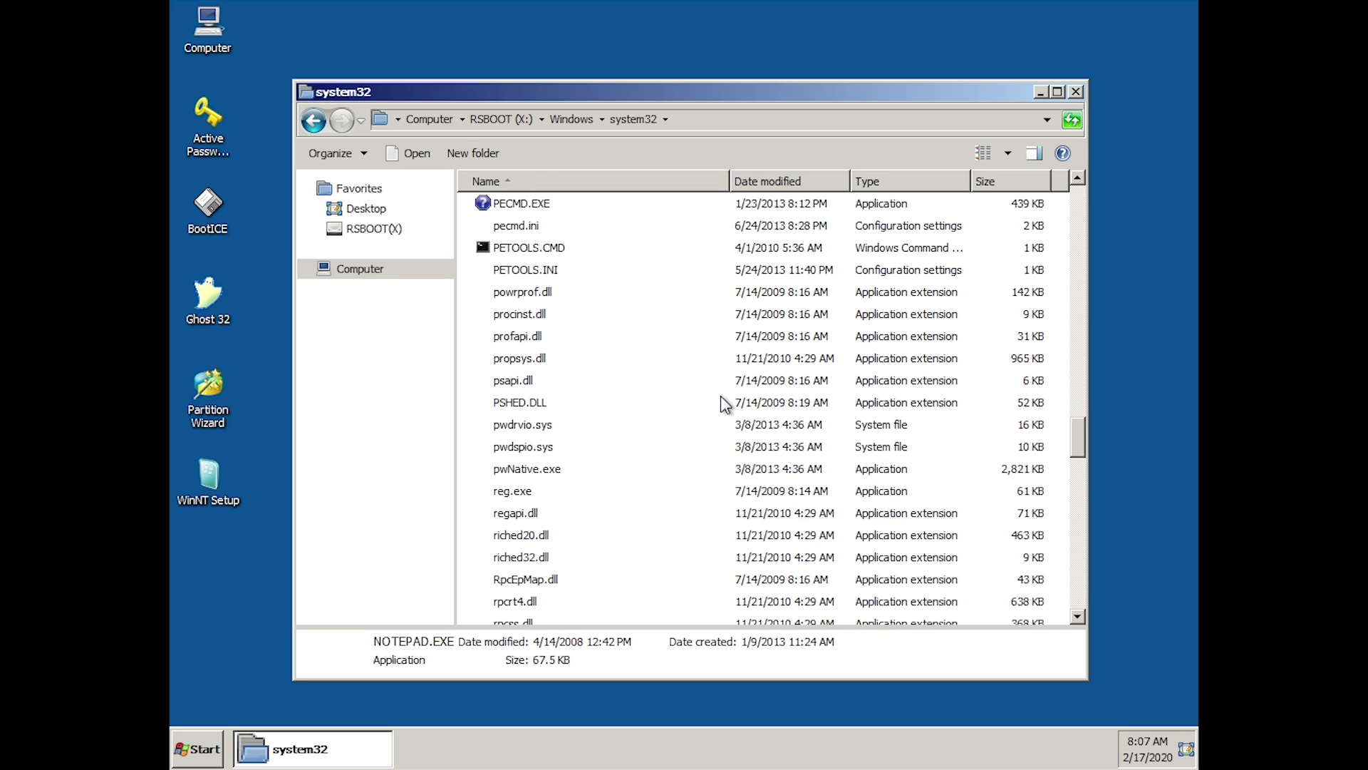
scroll(720, 395, up, 20)
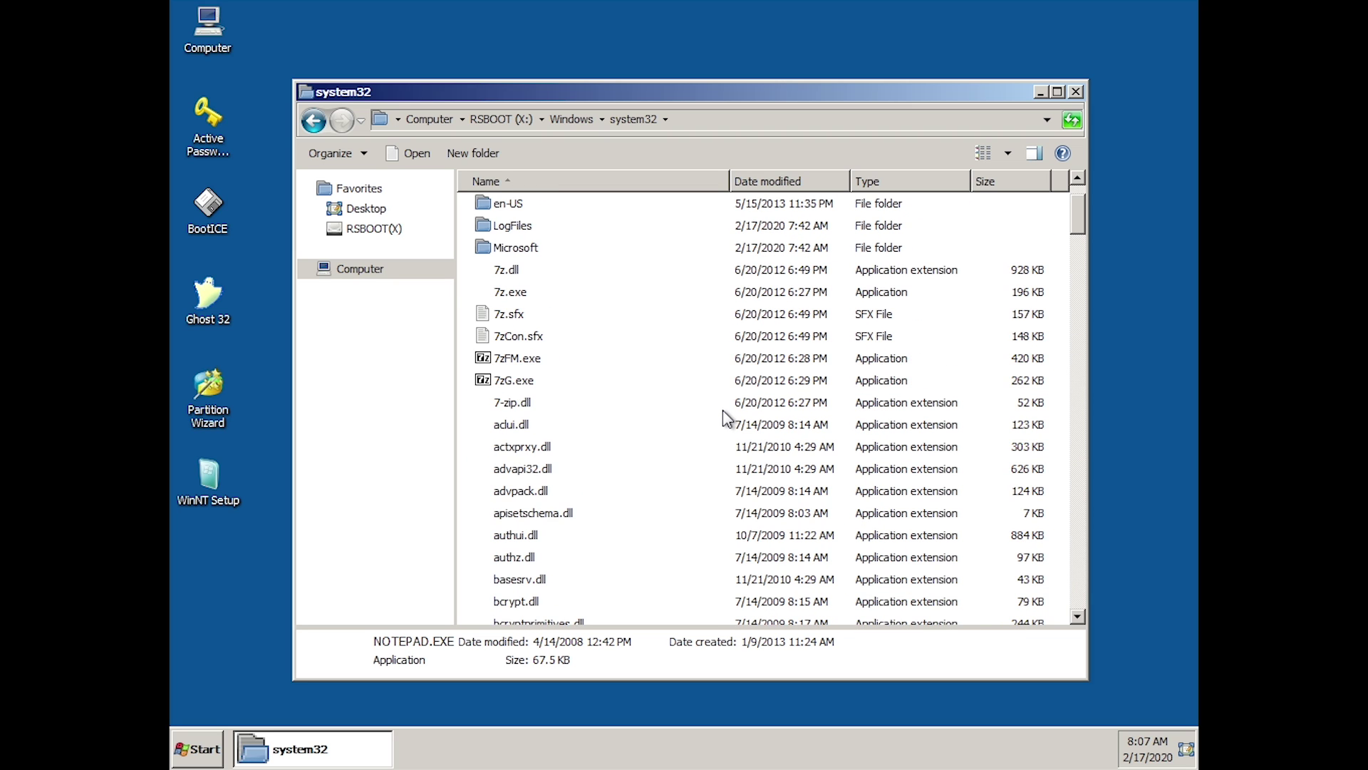
scroll(723, 411, up, 2)
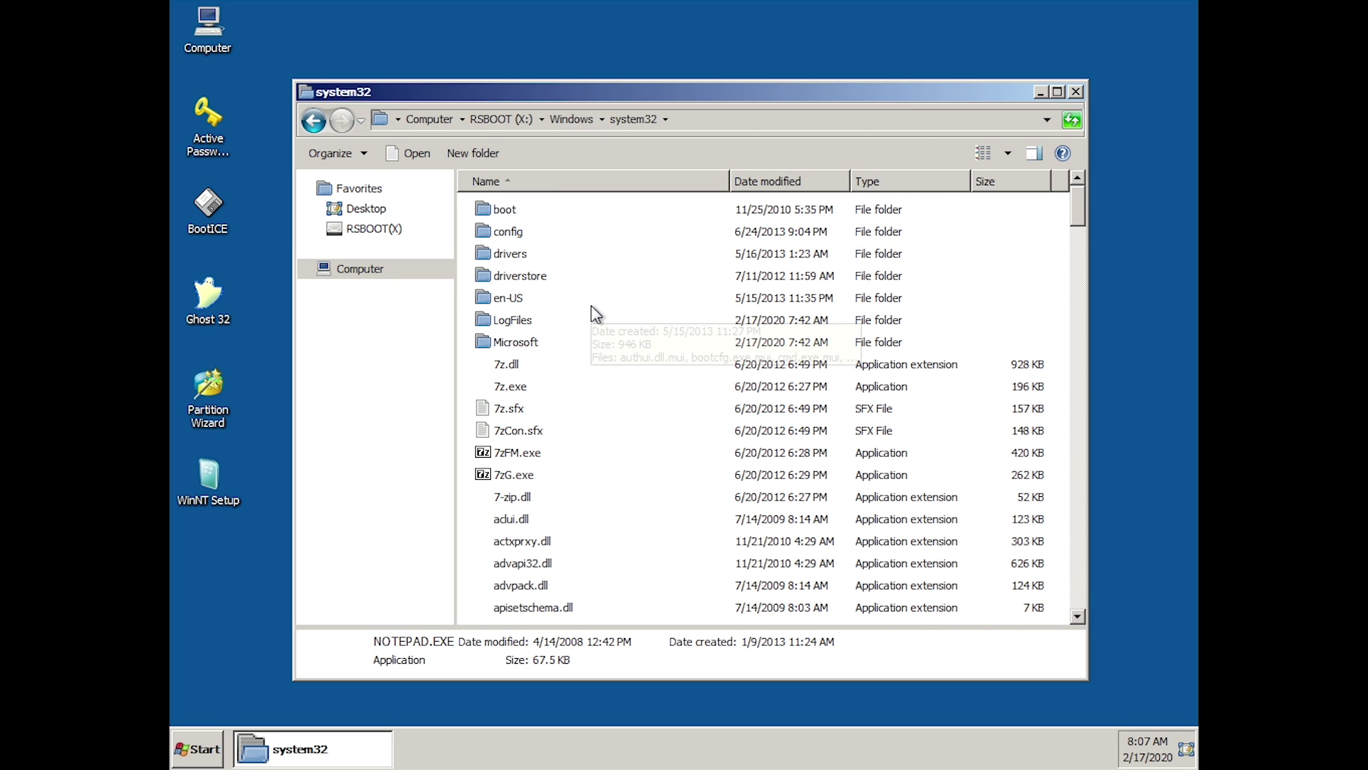
click(362, 161)
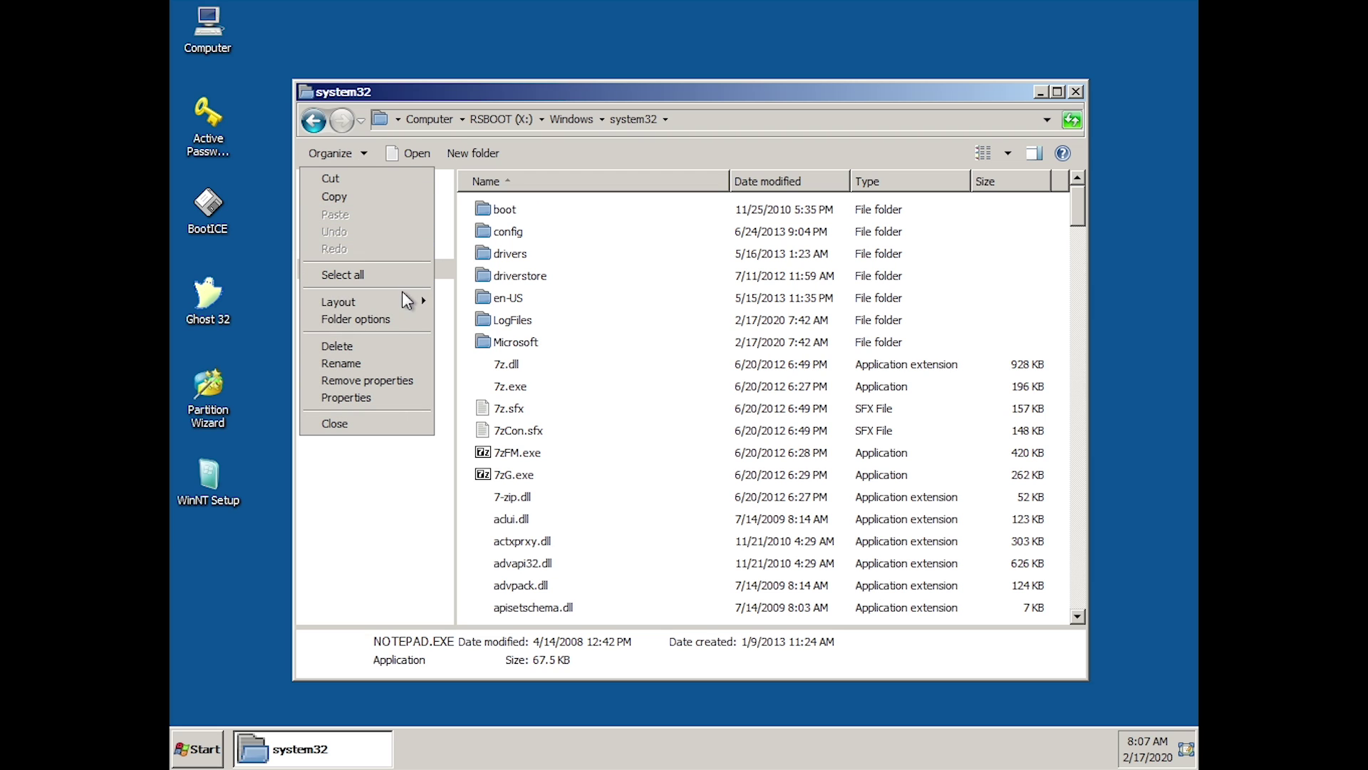
click(1007, 152)
mouse_move(1005, 188)
mouse_down()
mouse_move(998, 164)
mouse_move(1004, 215)
mouse_up()
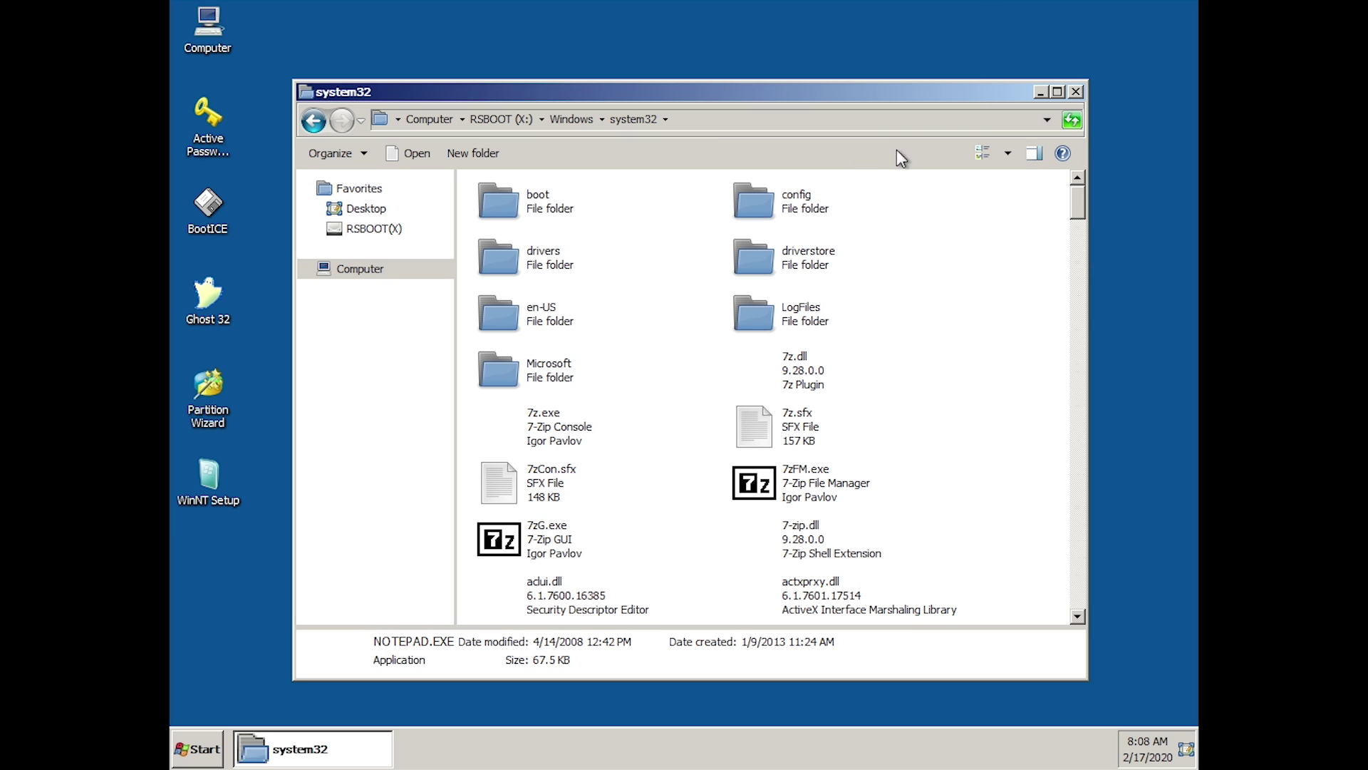
Launch 7zFM.exe to view the 7-Zip file manager, check the list of all installed programs, and close 7-Zip.
double_click(796, 495)
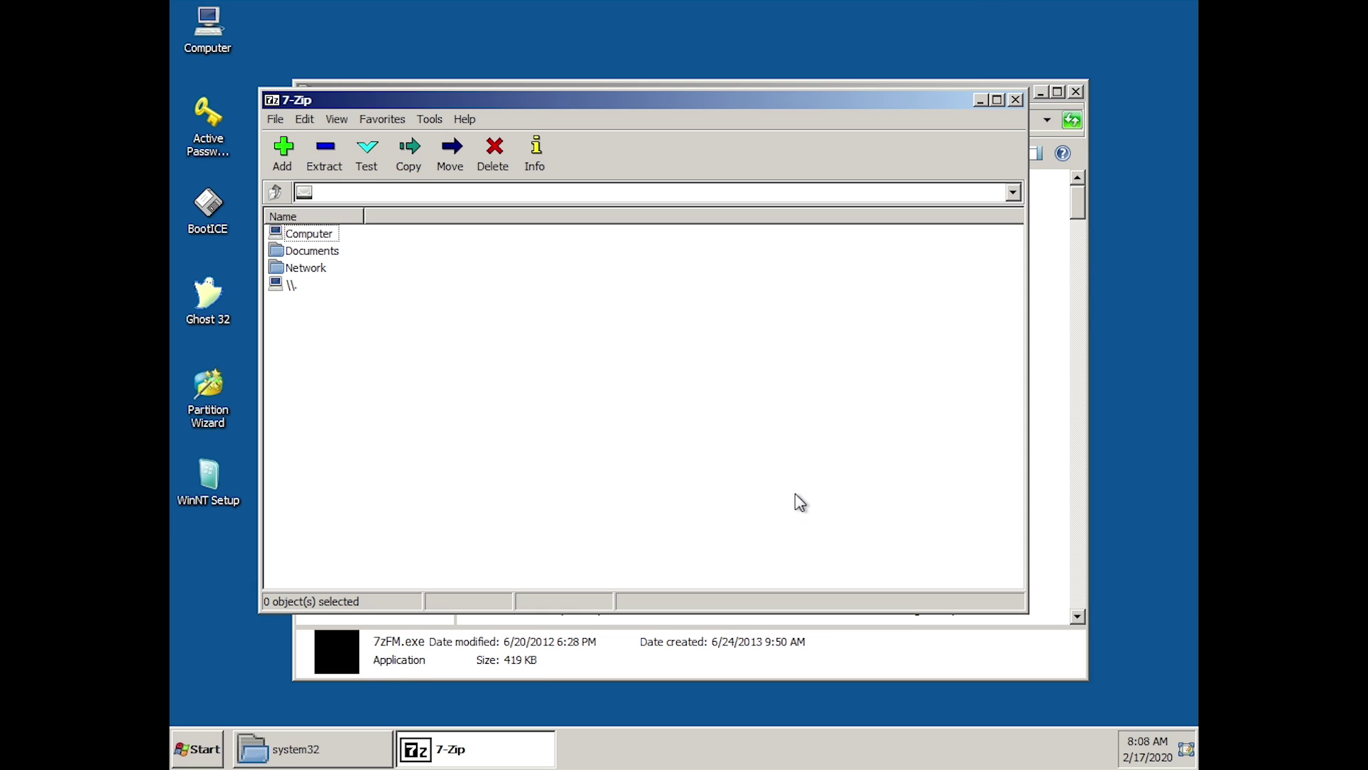
drag(404, 107, 470, 111)
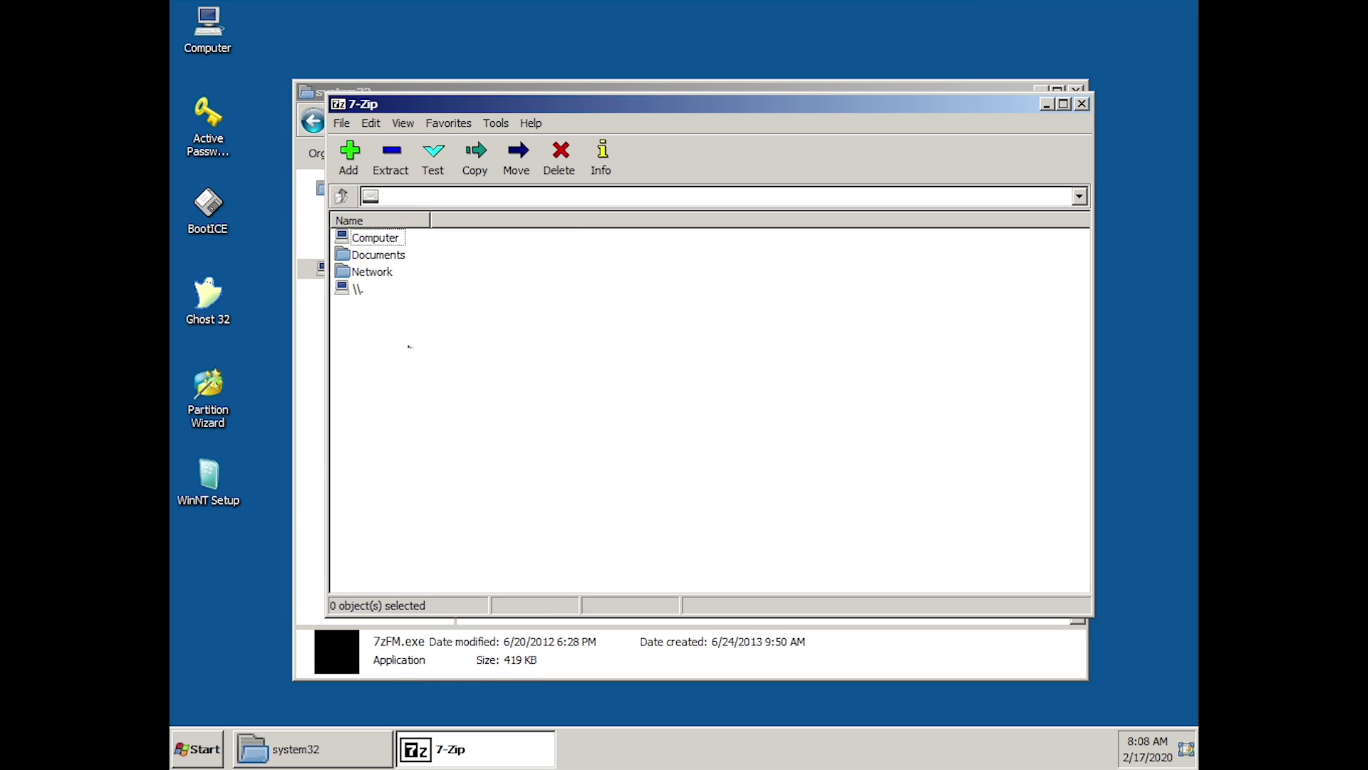
click(212, 749)
click(263, 712)
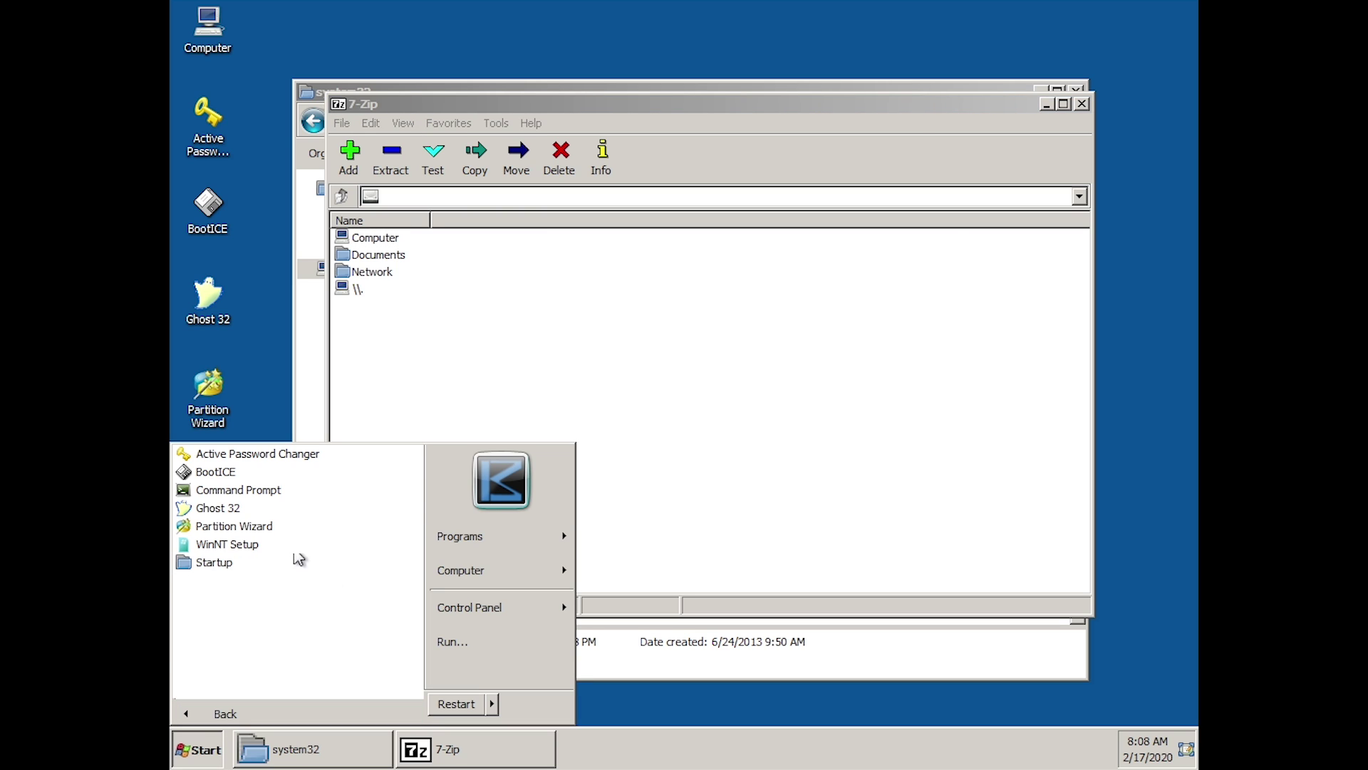
click(763, 359)
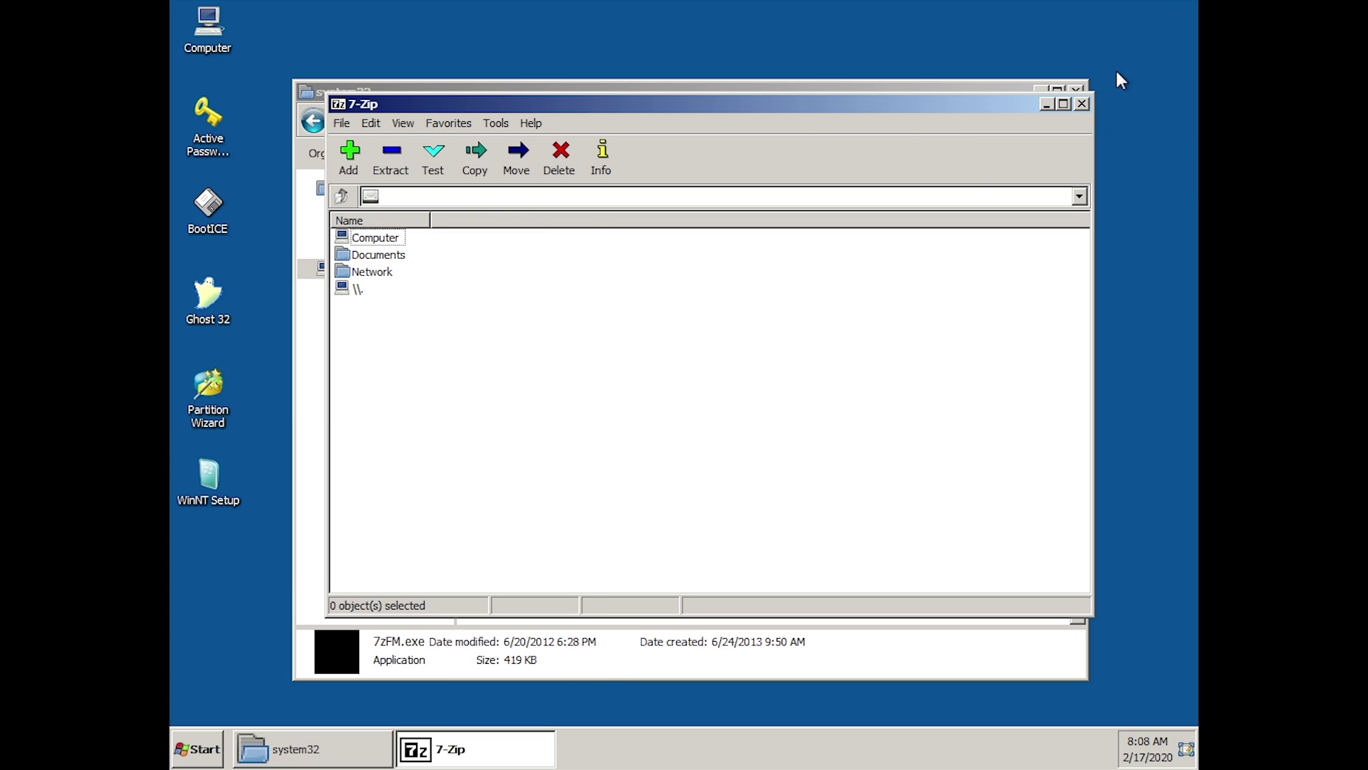
click(1082, 104)
Look through more of the files in system32 and close the folder window.
click(670, 472)
scroll(669, 485, down, 5)
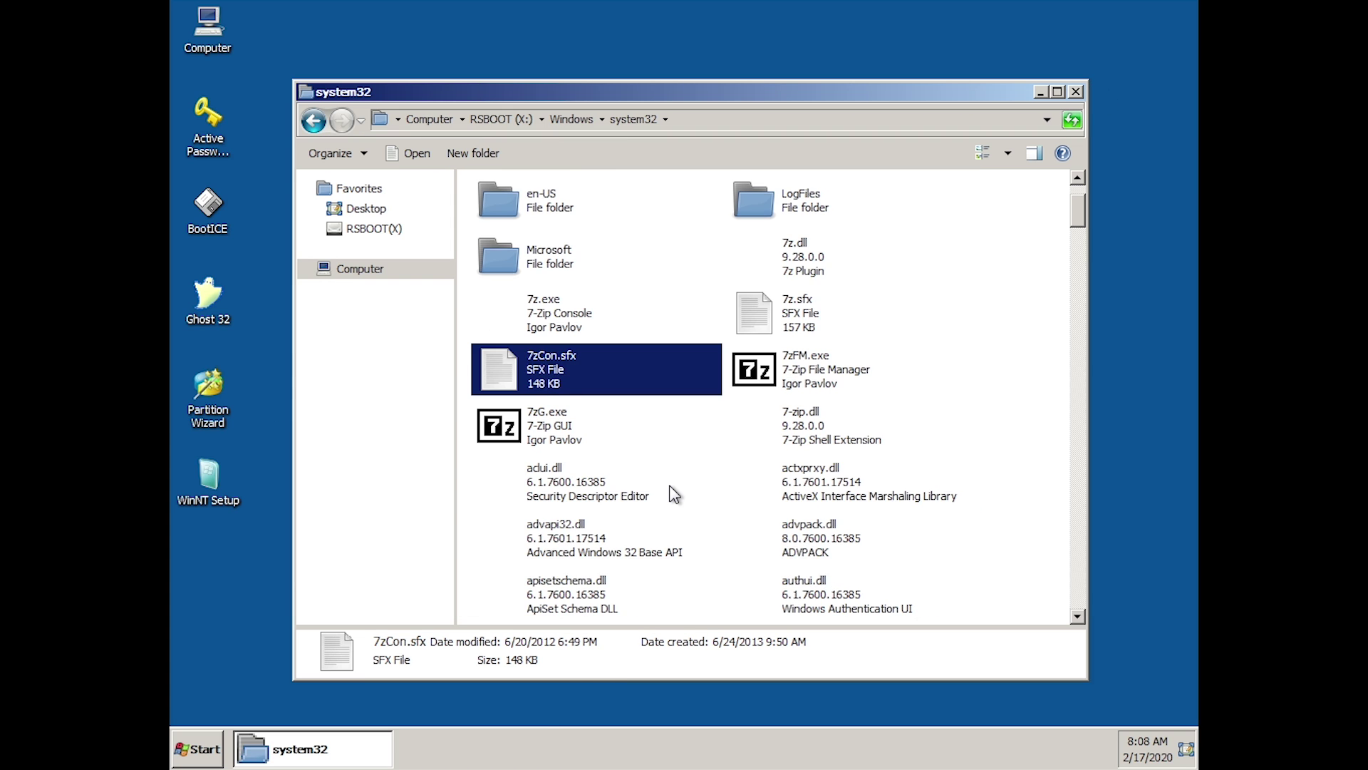
scroll(673, 495, down, 3)
key(alt+F4)
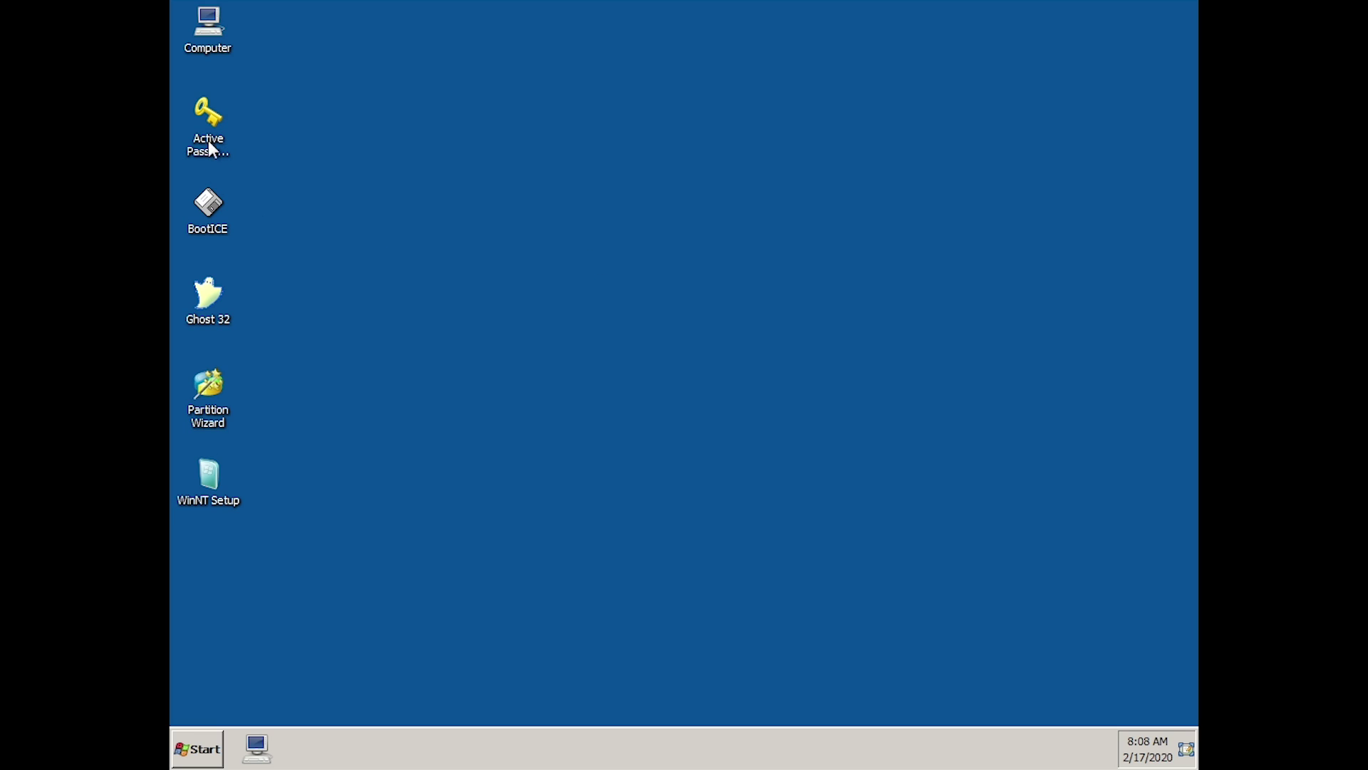
Bring up the delete confirmation for the Active Password Changer desktop shortcut and dismiss it.
right_click(199, 116)
click(275, 362)
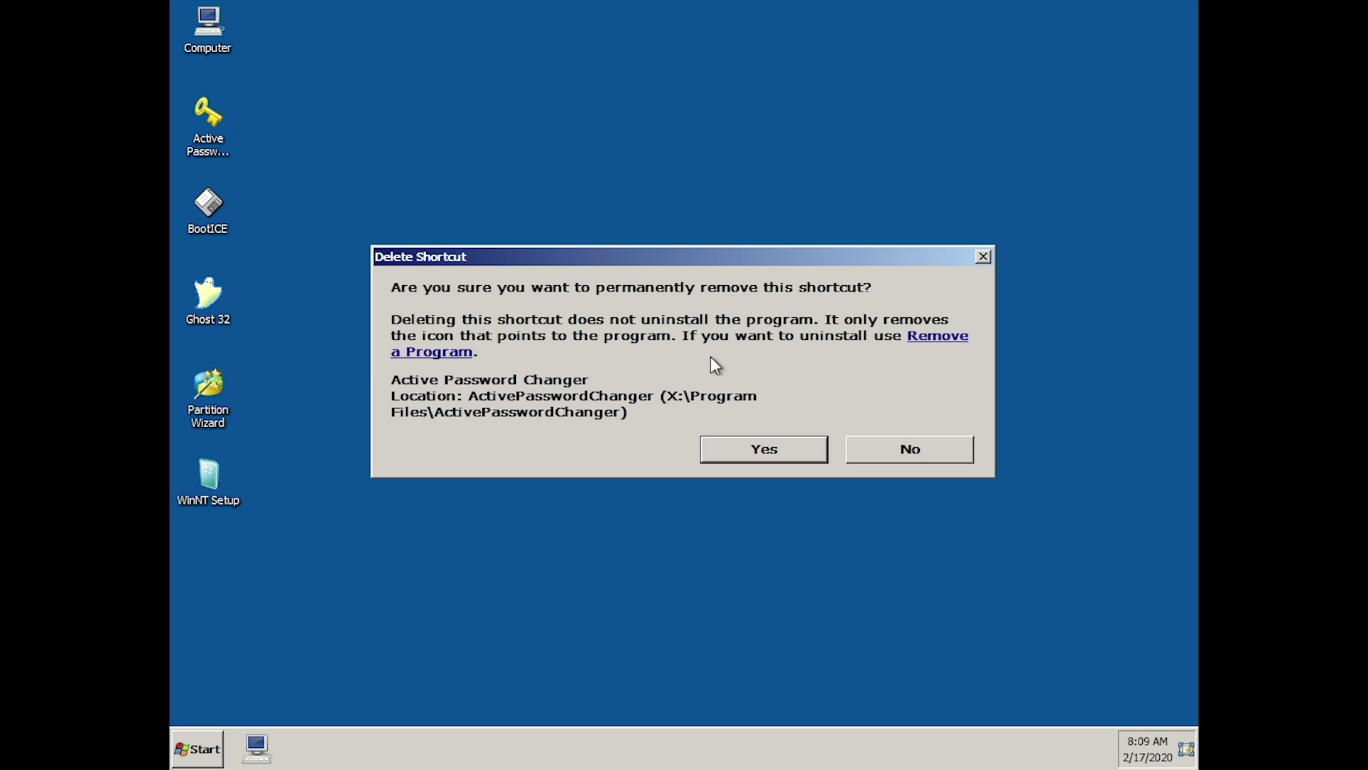
click(987, 255)
On Local Disk (C:), request deletion of test.LOG1, decline the confirmation, and close the window.
double_click(214, 42)
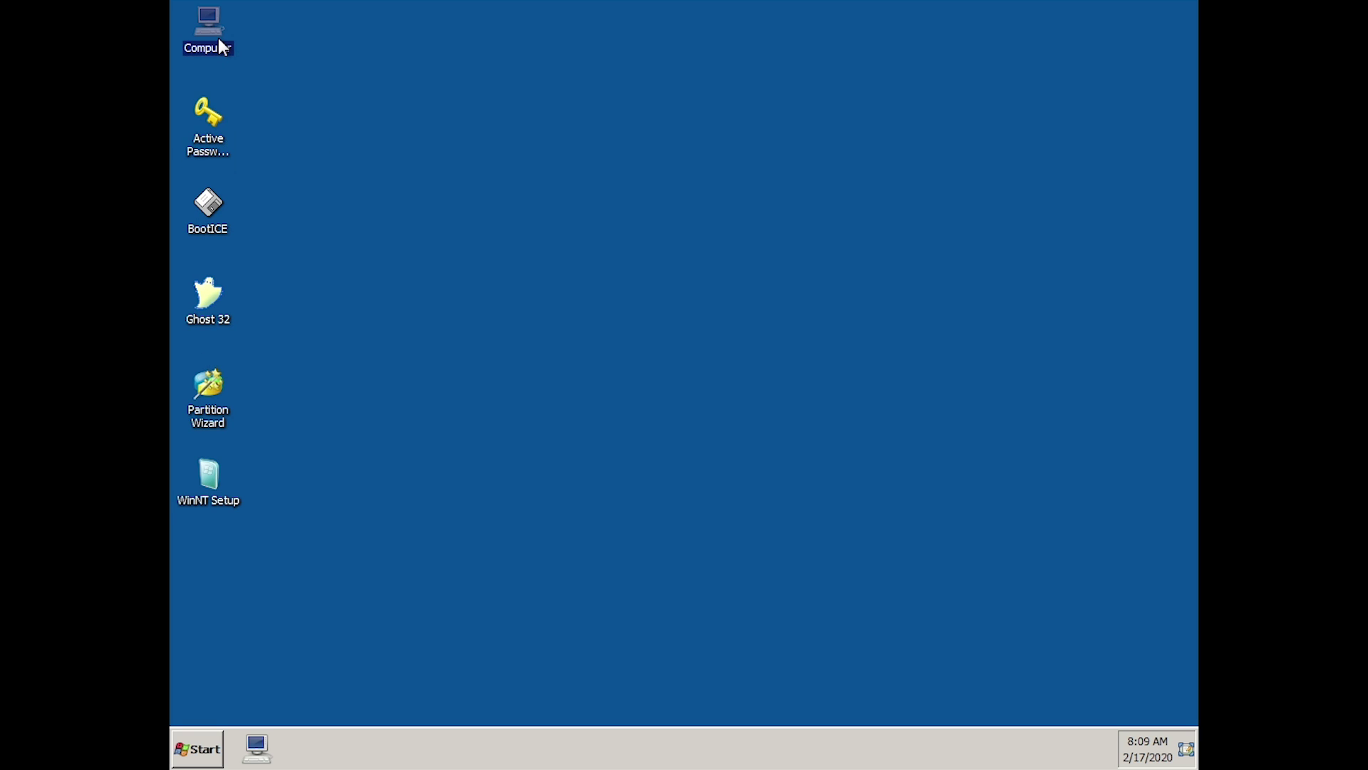
double_click(556, 228)
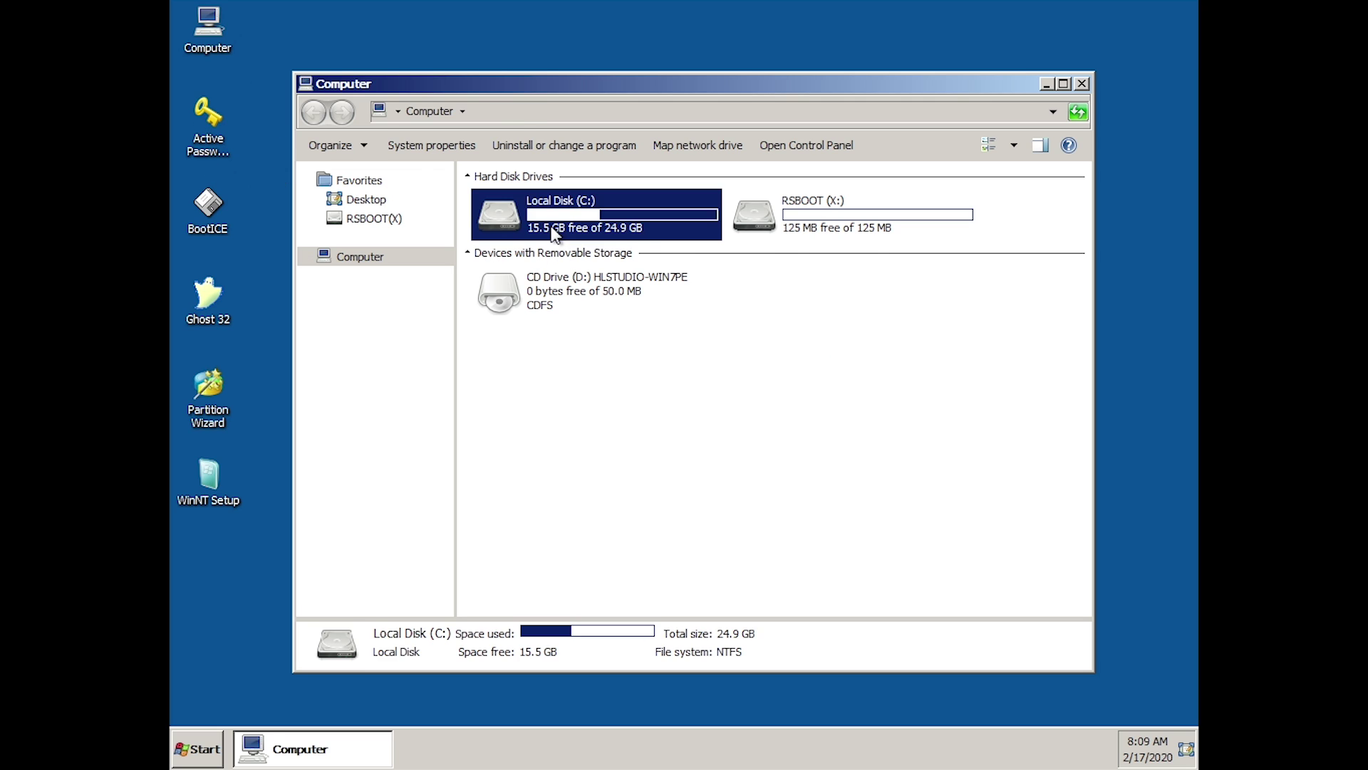
click(523, 515)
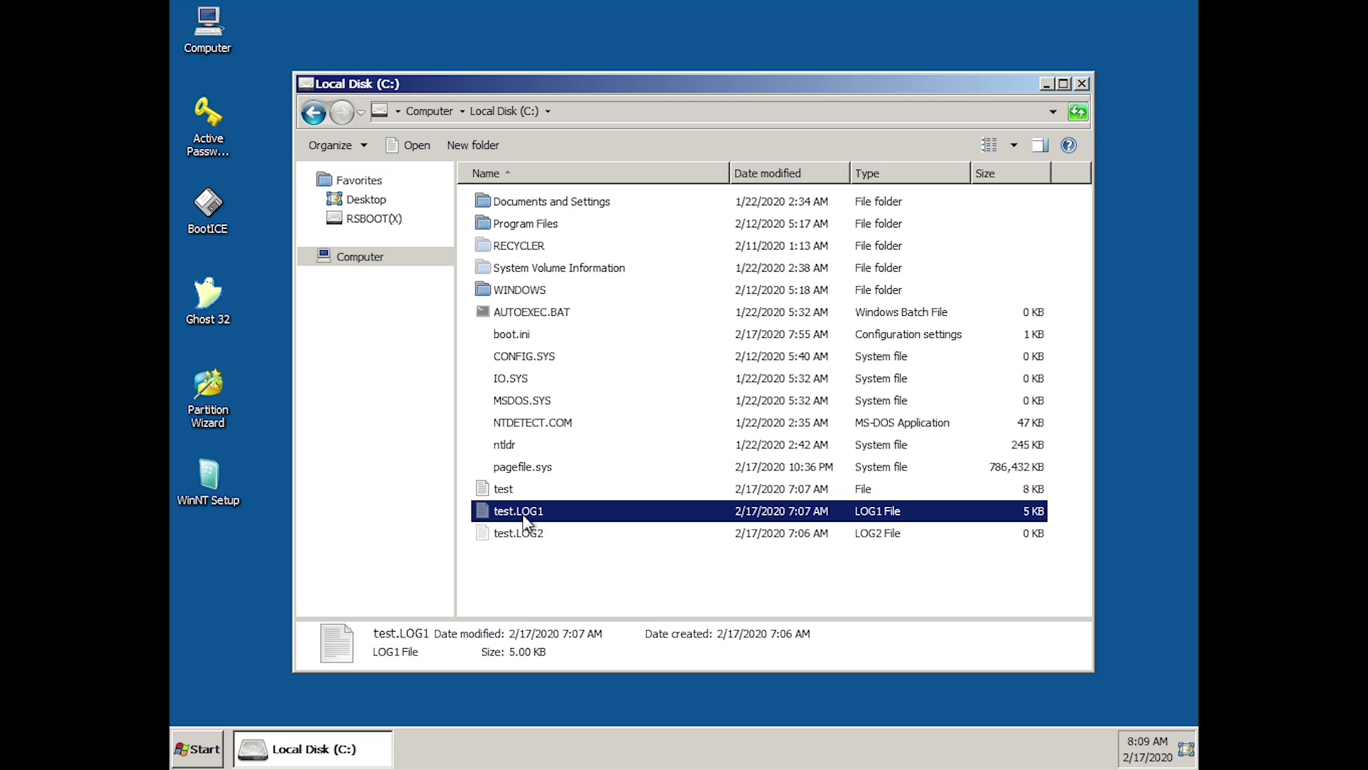
right_click(523, 514)
click(566, 460)
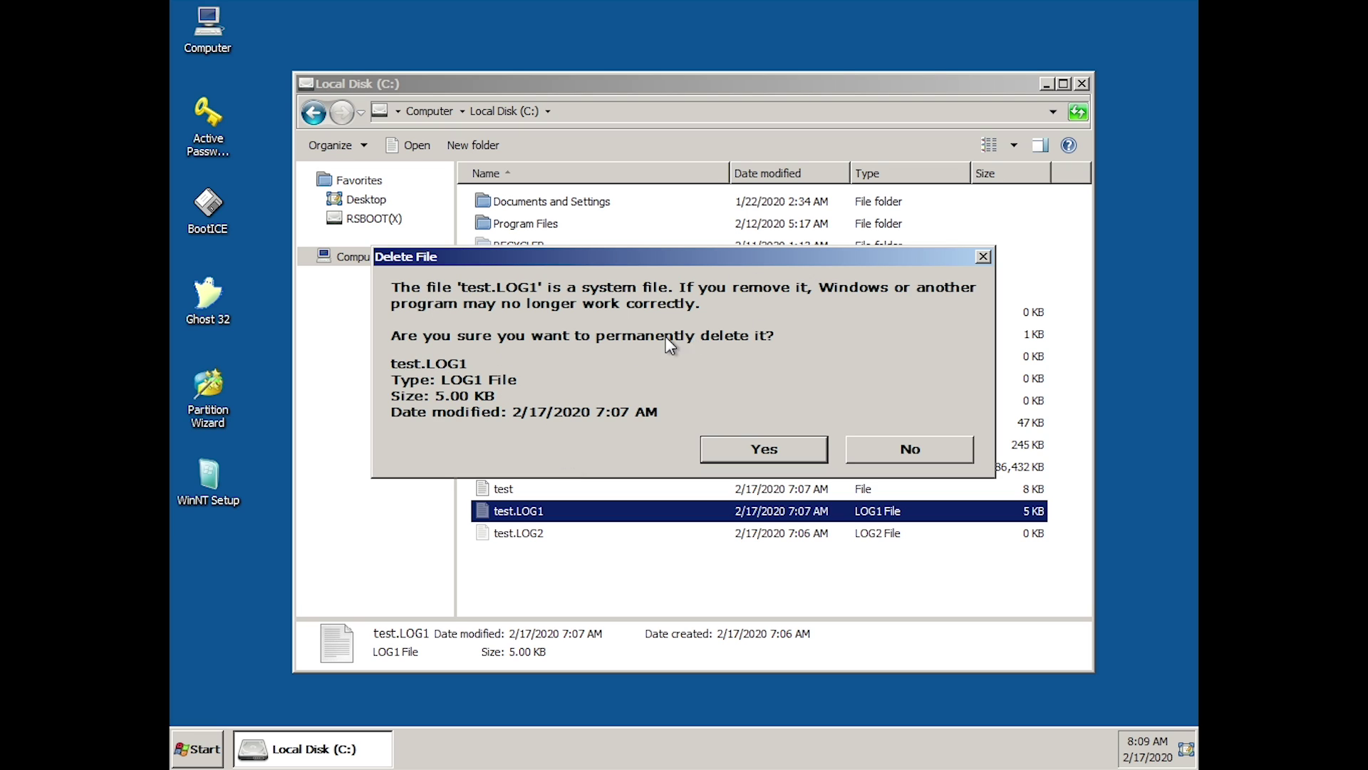
click(914, 449)
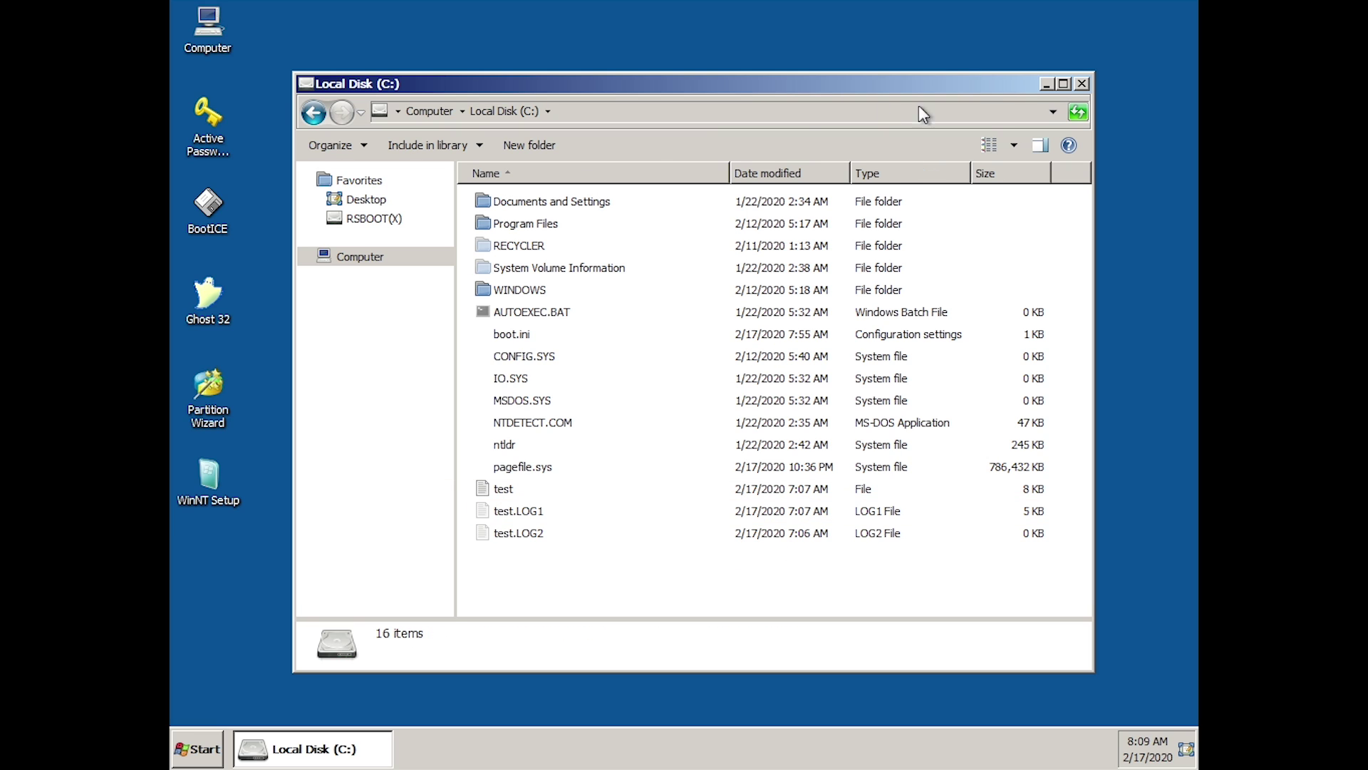
click(1082, 83)
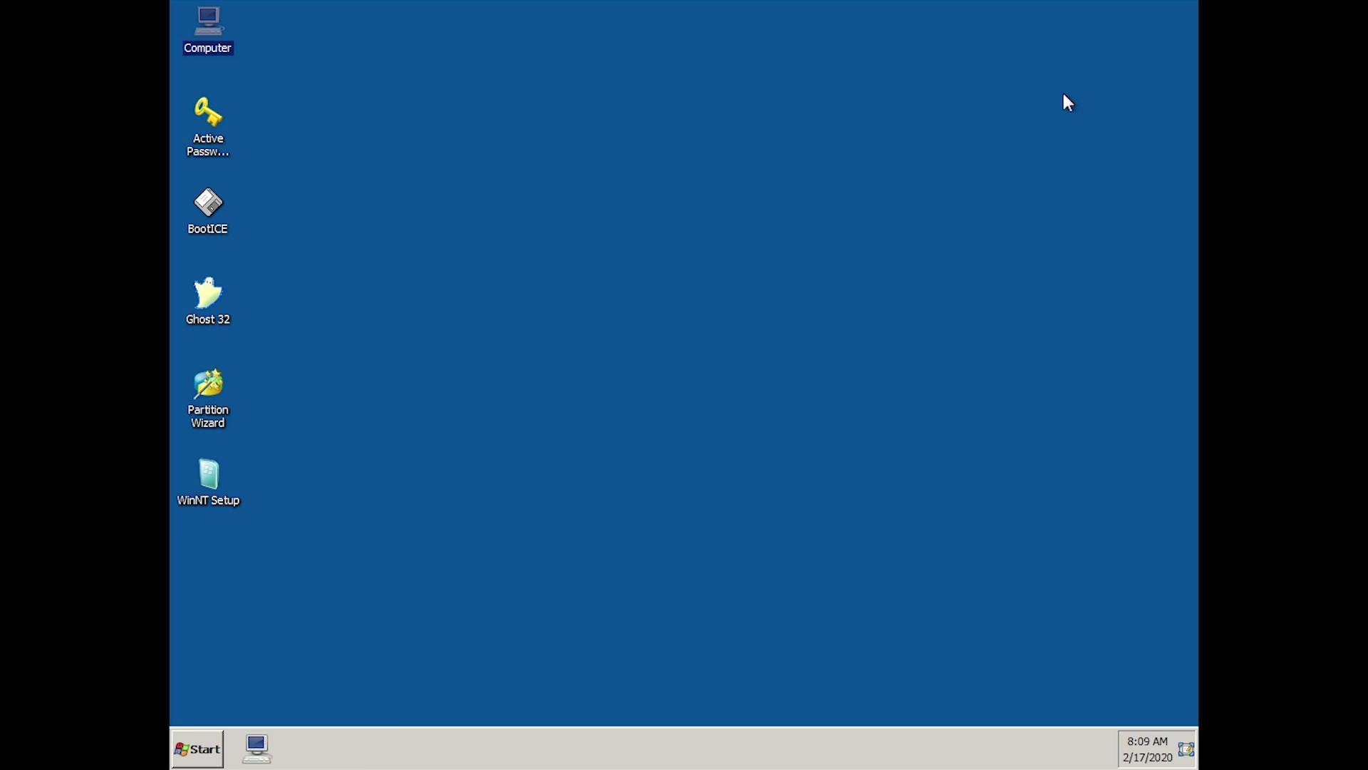
Change the sort order of the desktop icons and refresh the desktop.
right_click(530, 130)
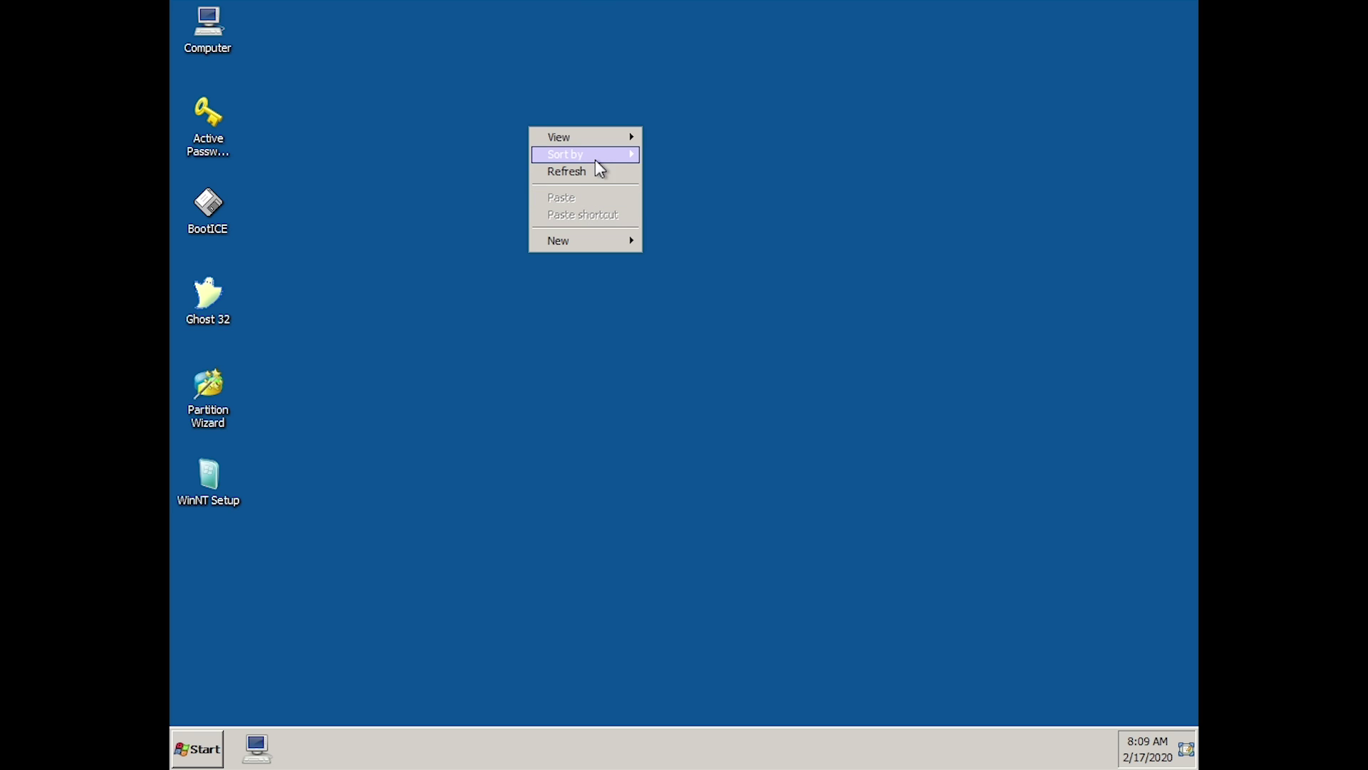
mouse_move(592, 144)
click(667, 173)
right_click(506, 112)
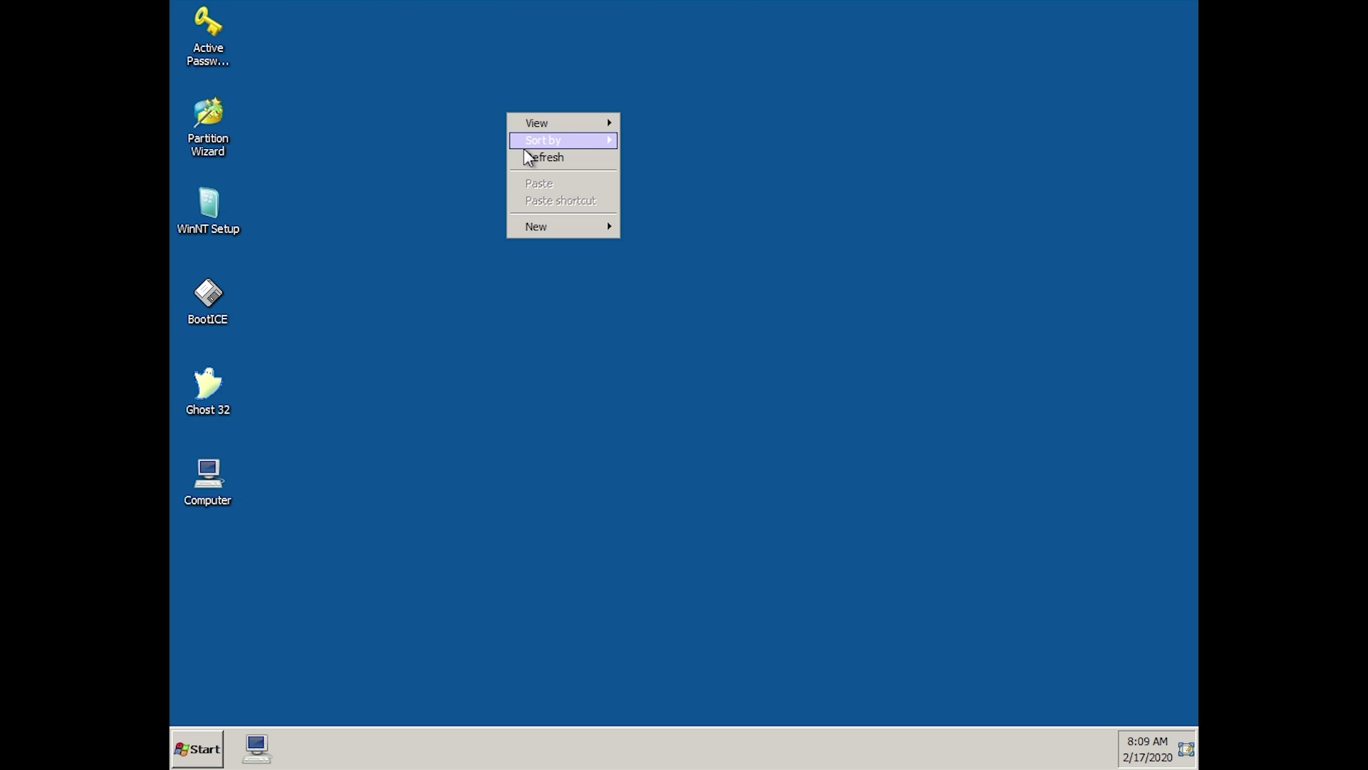
click(536, 160)
Create a new folder and a new text document on the desktop, keeping the default names for both.
right_click(462, 53)
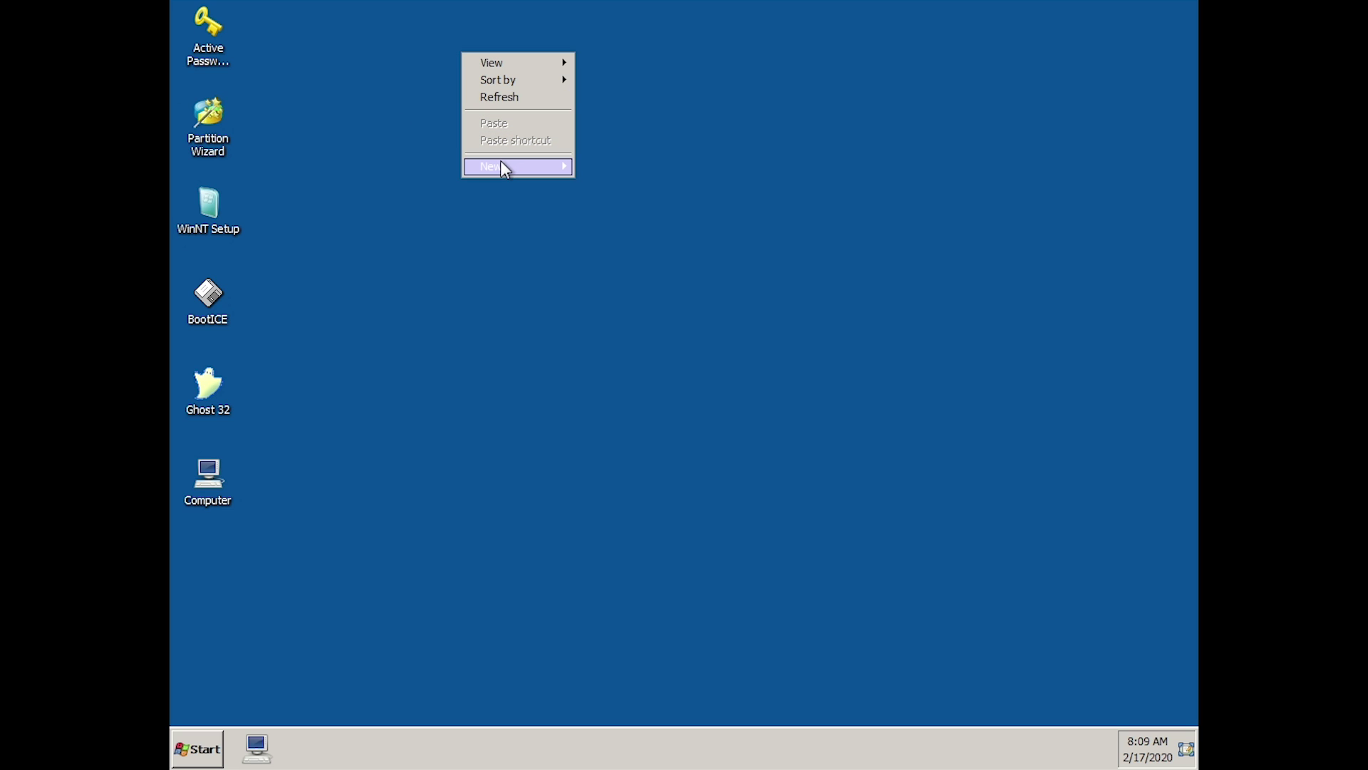
mouse_move(502, 166)
click(628, 162)
right_click(563, 130)
mouse_move(625, 243)
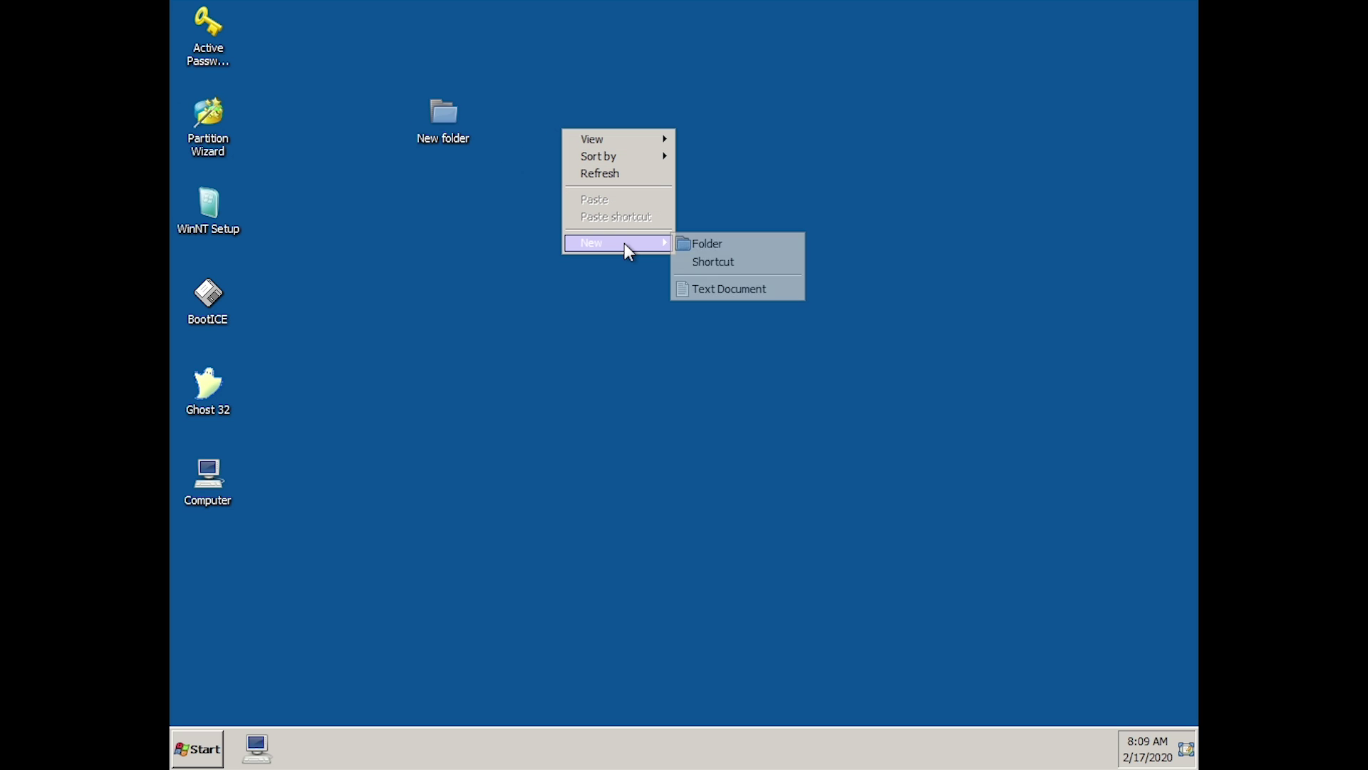
click(727, 289)
key(Return)
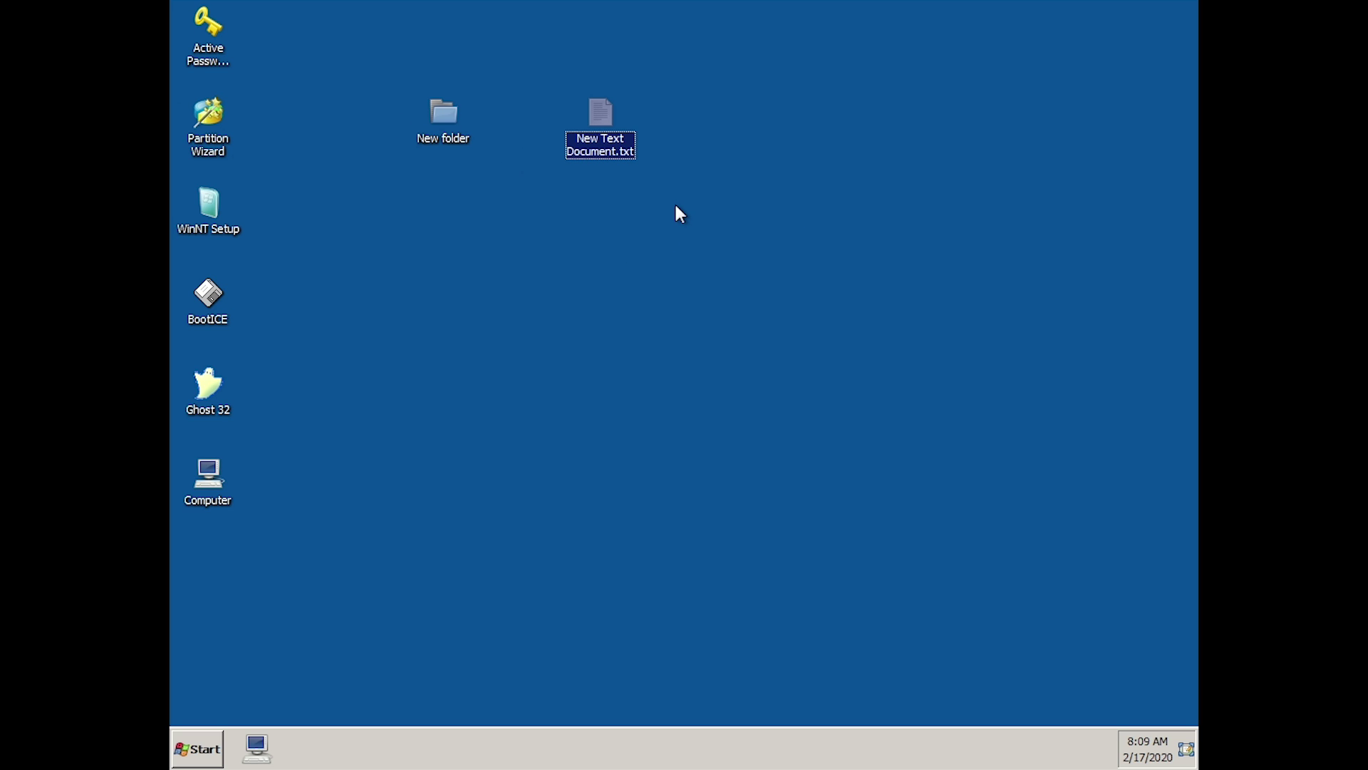
Open New Text Document.txt from the desktop in Notepad to view it, and close it without adding text.
key(Return)
click(994, 78)
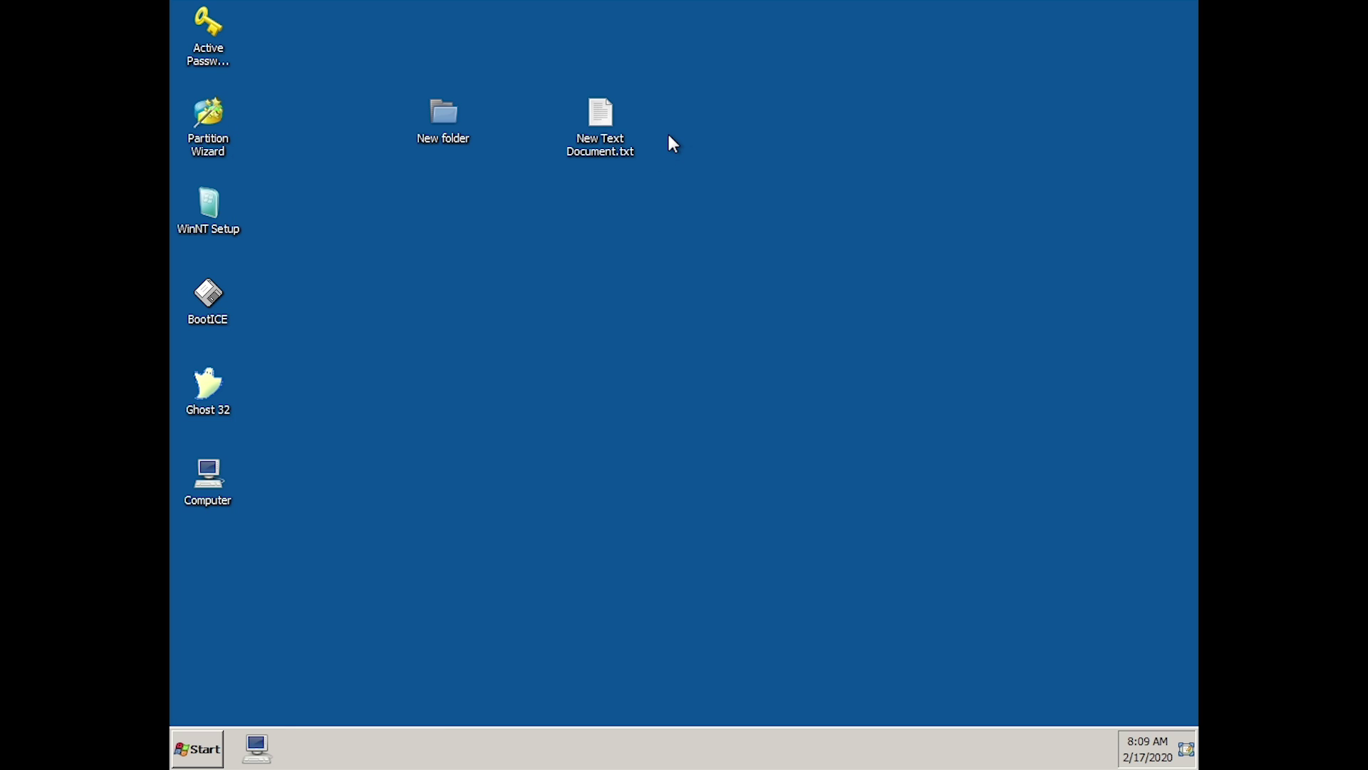
right_click(673, 144)
click(595, 114)
double_click(595, 114)
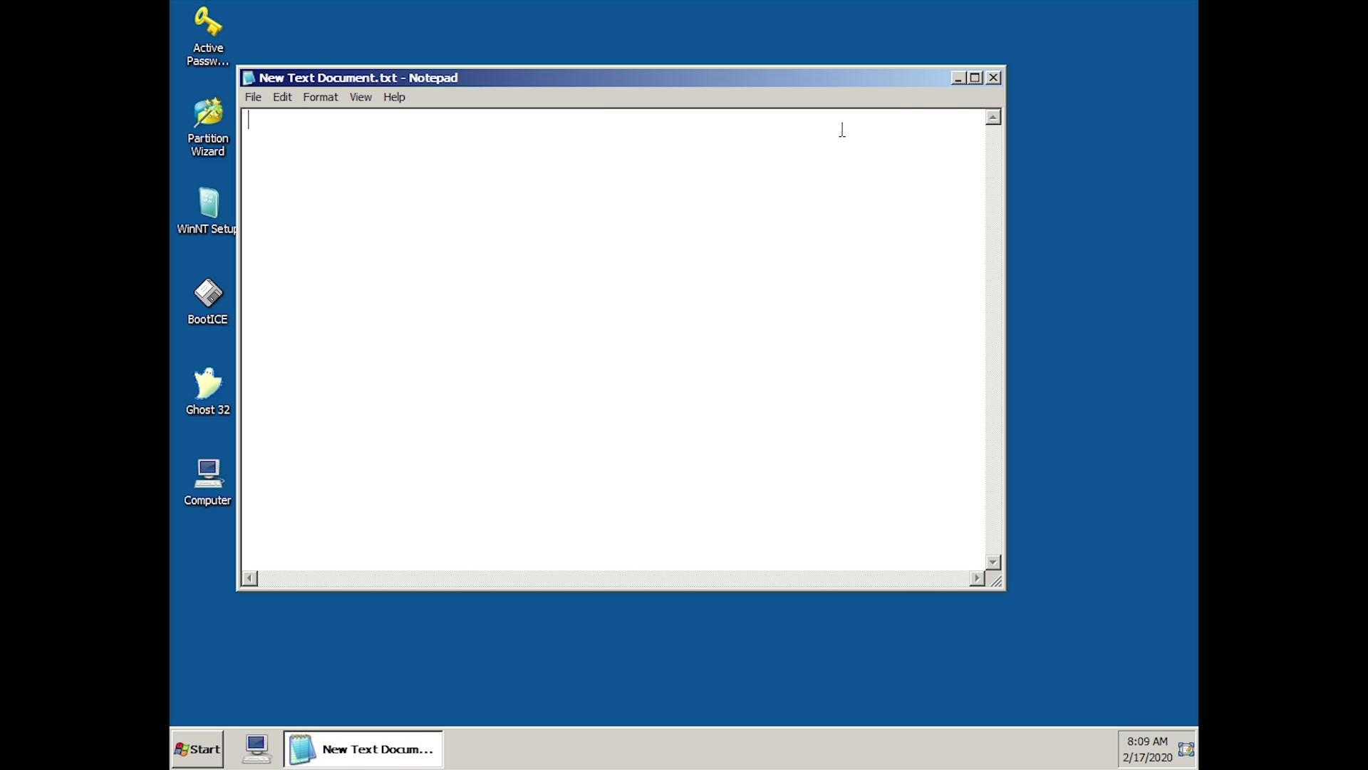
key(alt+F4)
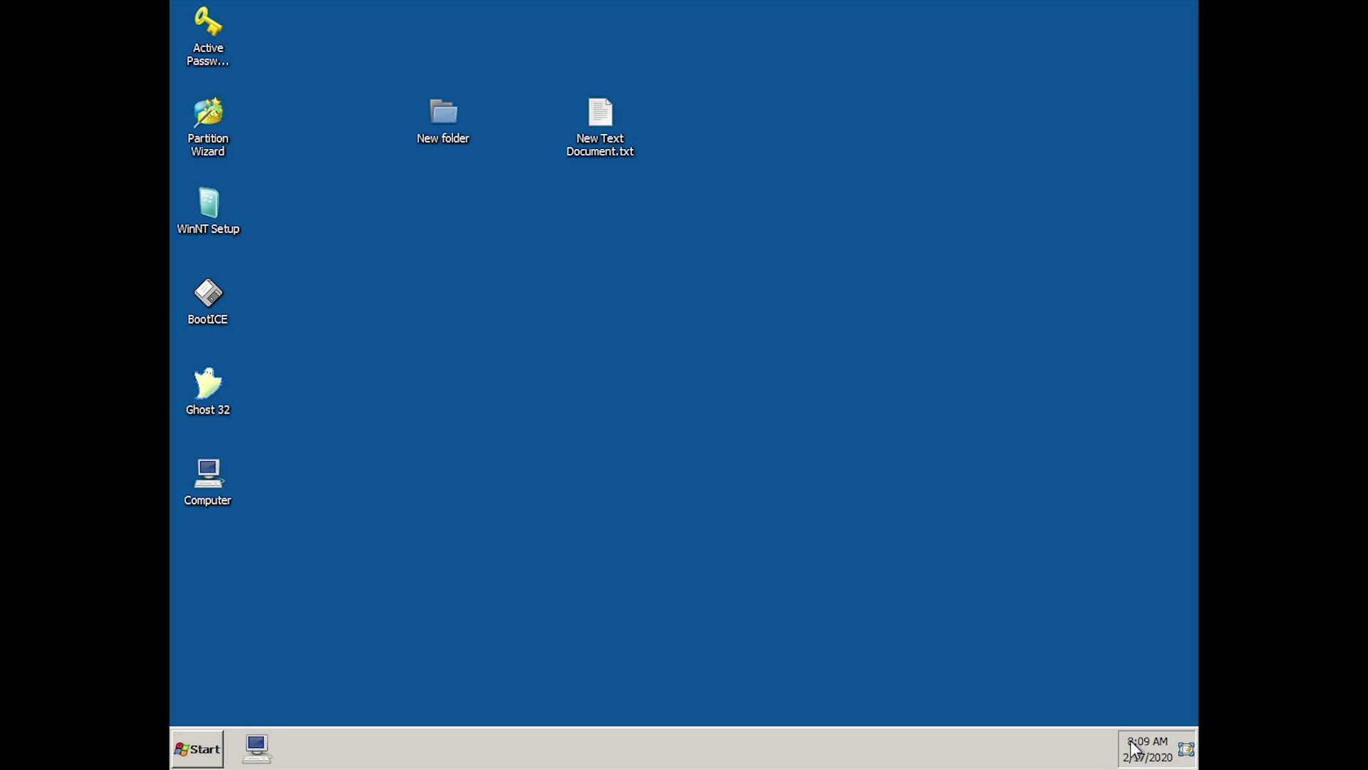
Try to open the date and time adjustment settings for the taskbar clock.
right_click(1138, 746)
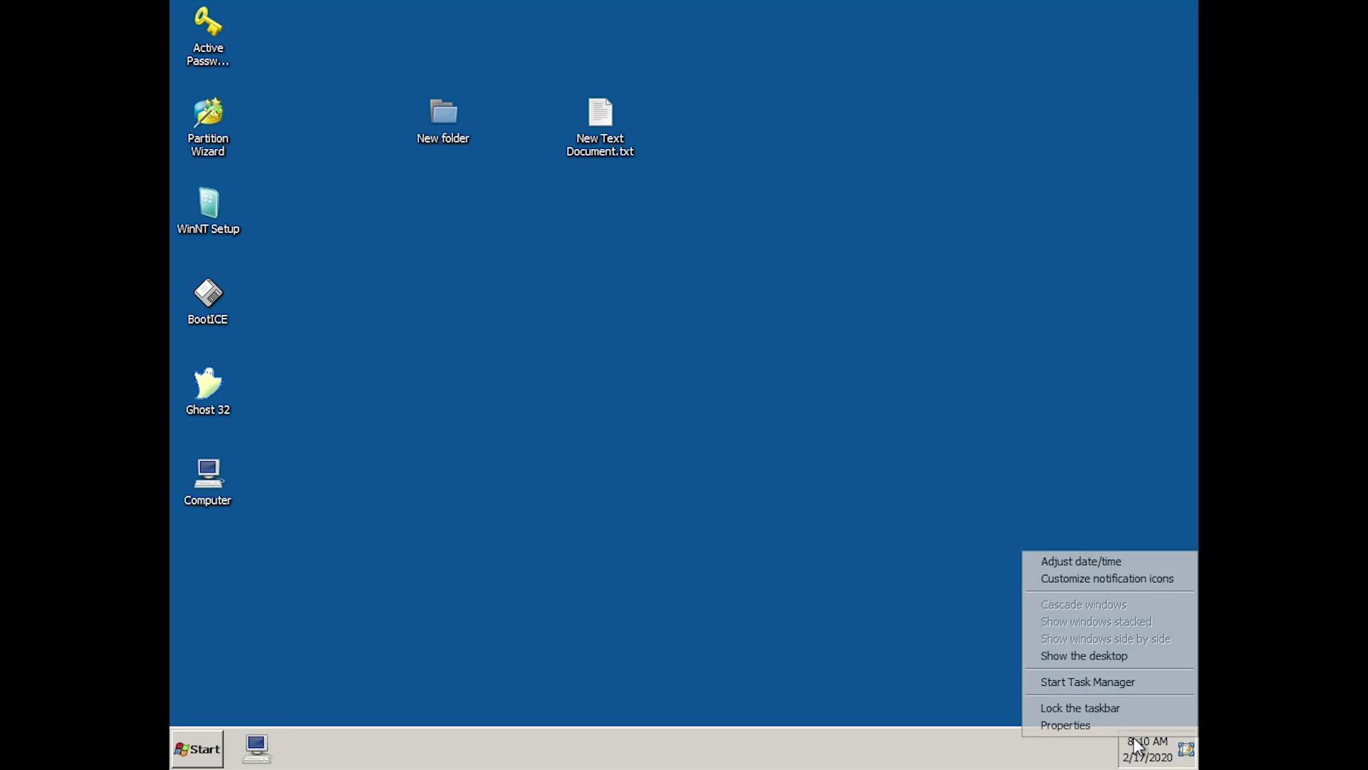
click(1076, 563)
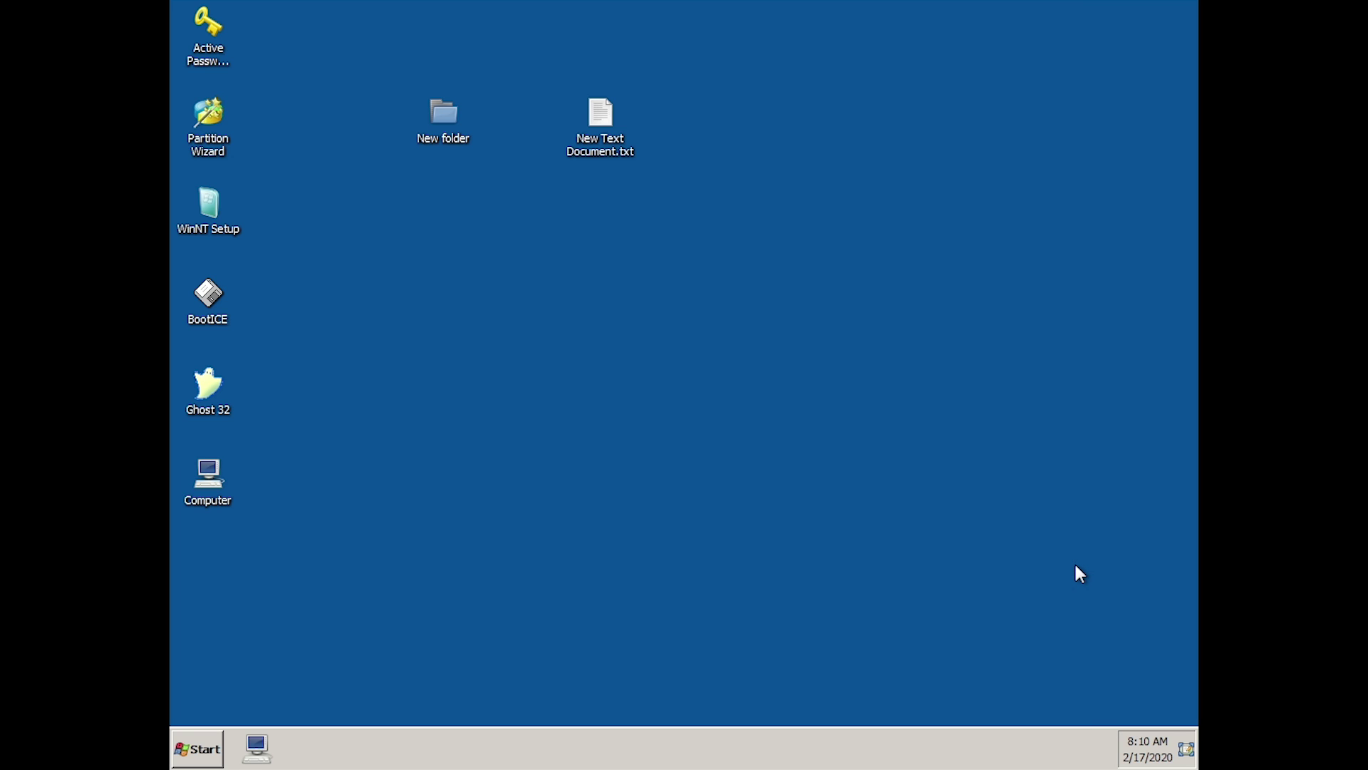
right_click(611, 362)
click(561, 338)
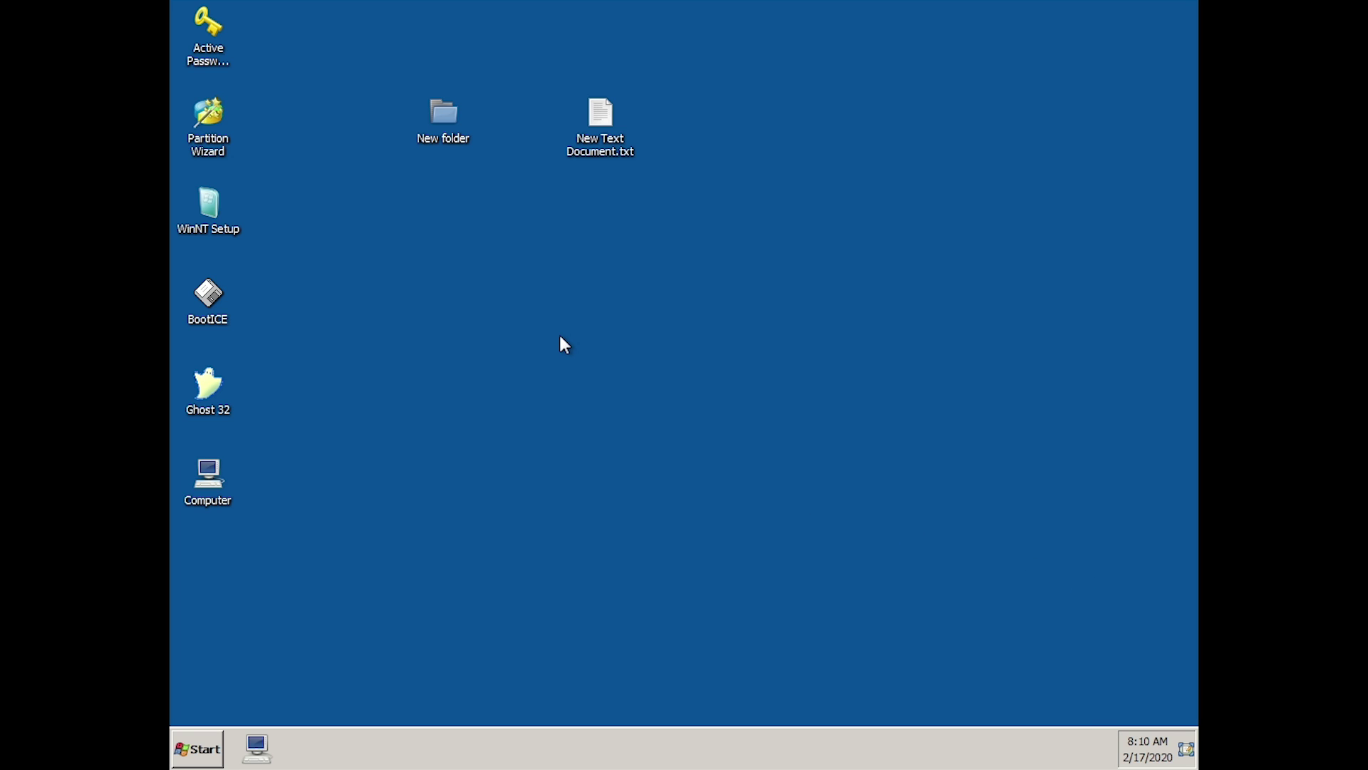